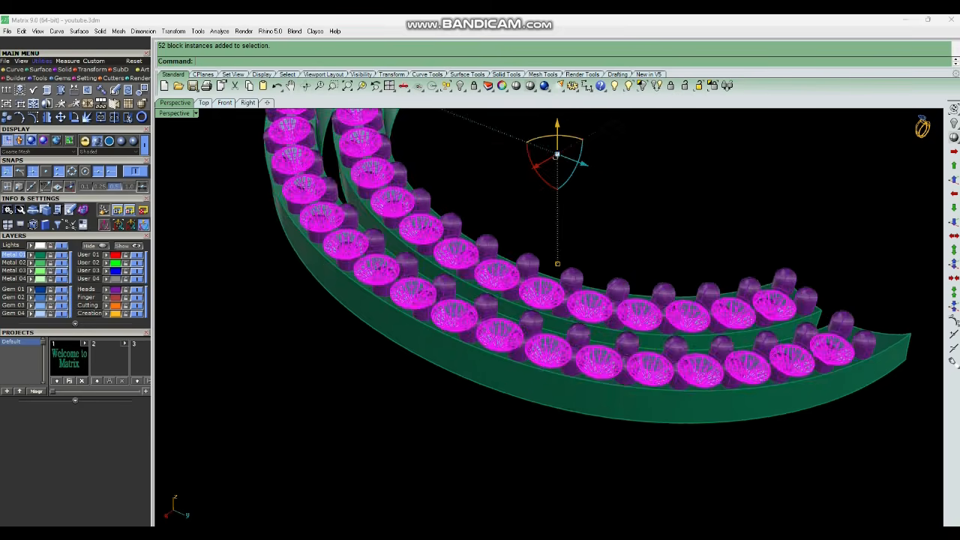
Clear the selection, select the gems and start the Azure Cutter on them.
scroll(584, 337, down, 5)
key(Escape)
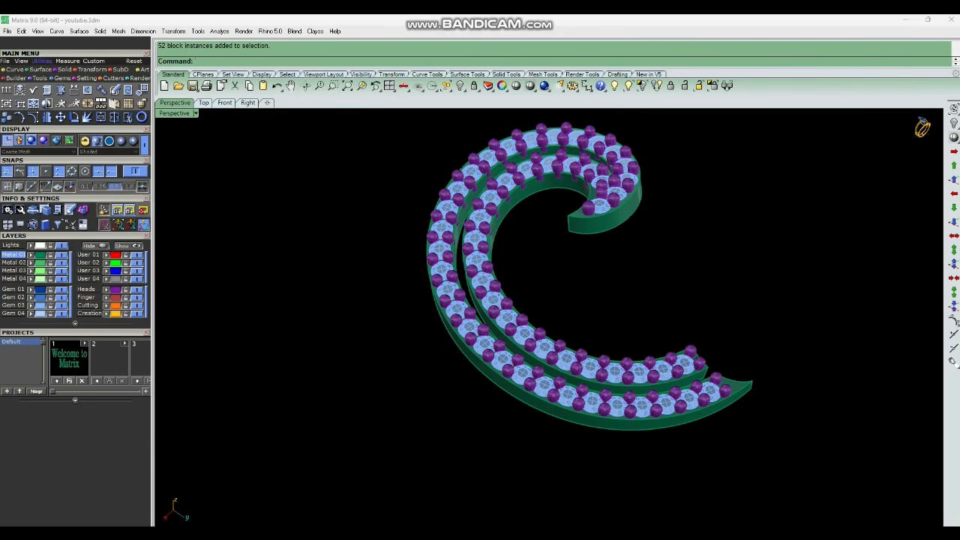
key(F6)
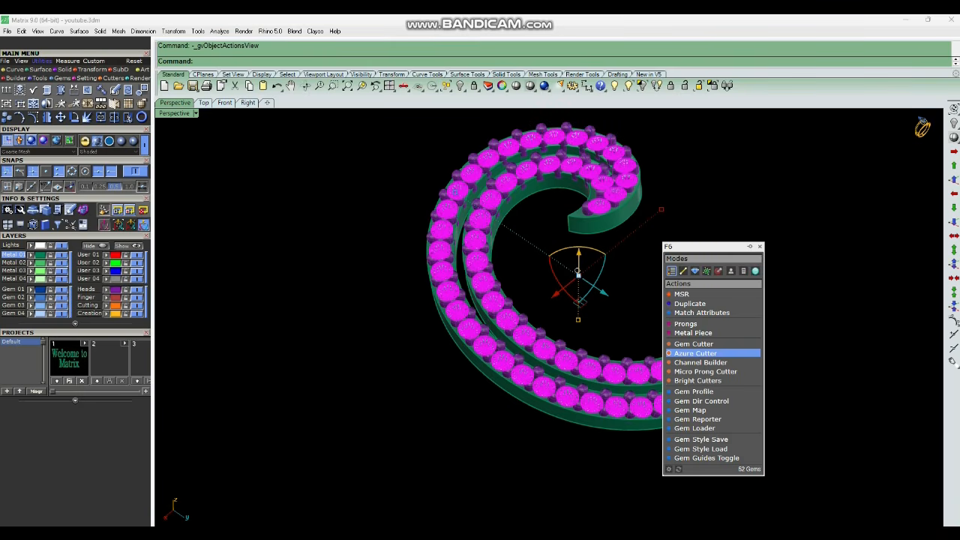
click(695, 353)
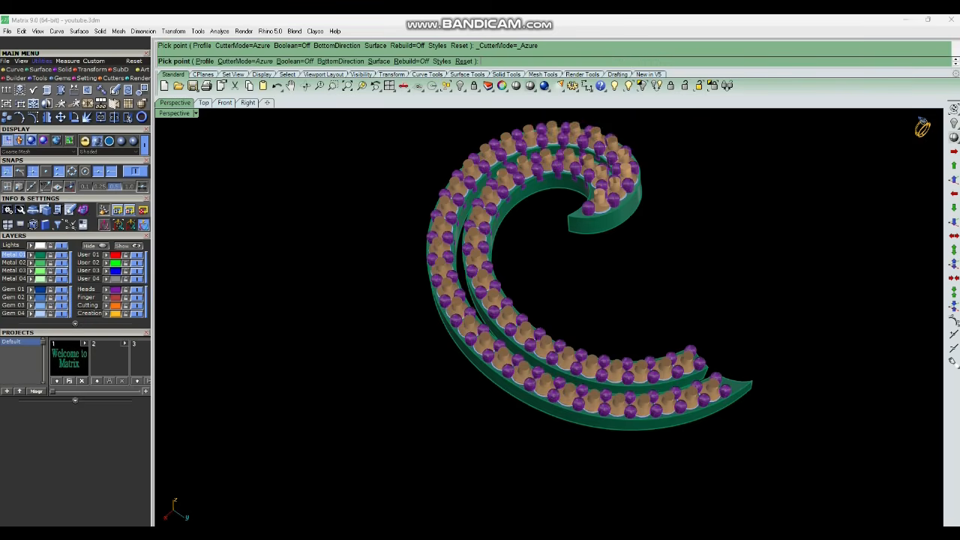
Examine the cutter previews beneath the gems from several angles.
right_drag(645, 375, 699, 299)
scroll(615, 268, up, 6)
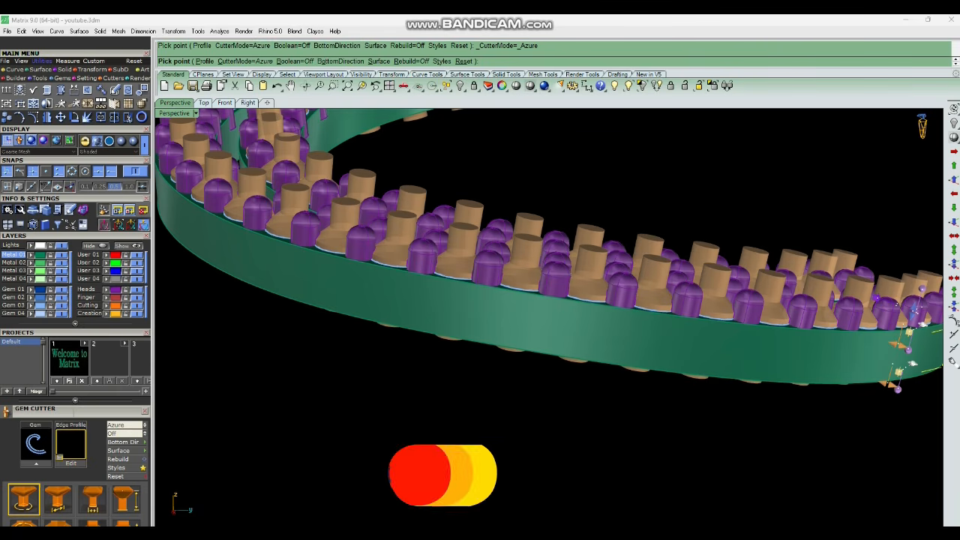
scroll(656, 343, down, 6)
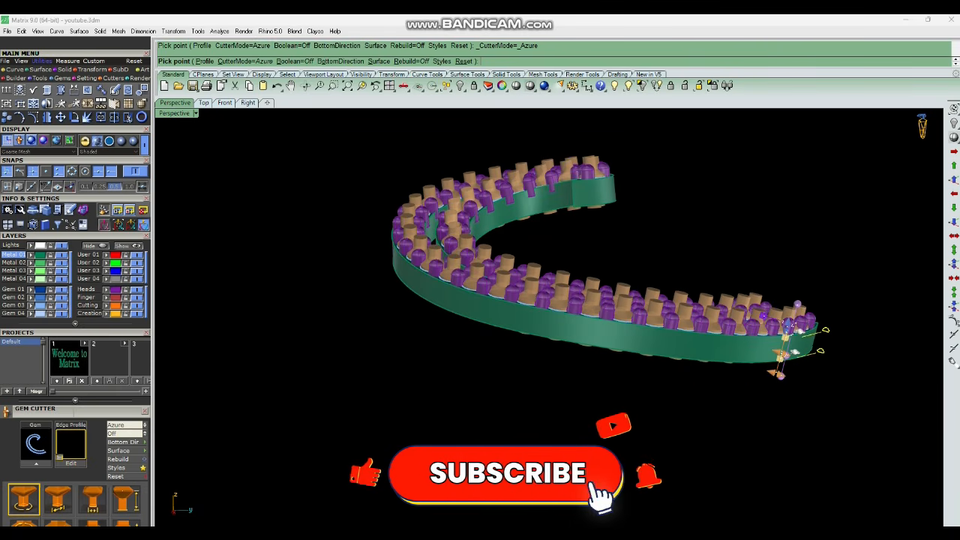
scroll(75, 337, down, 3)
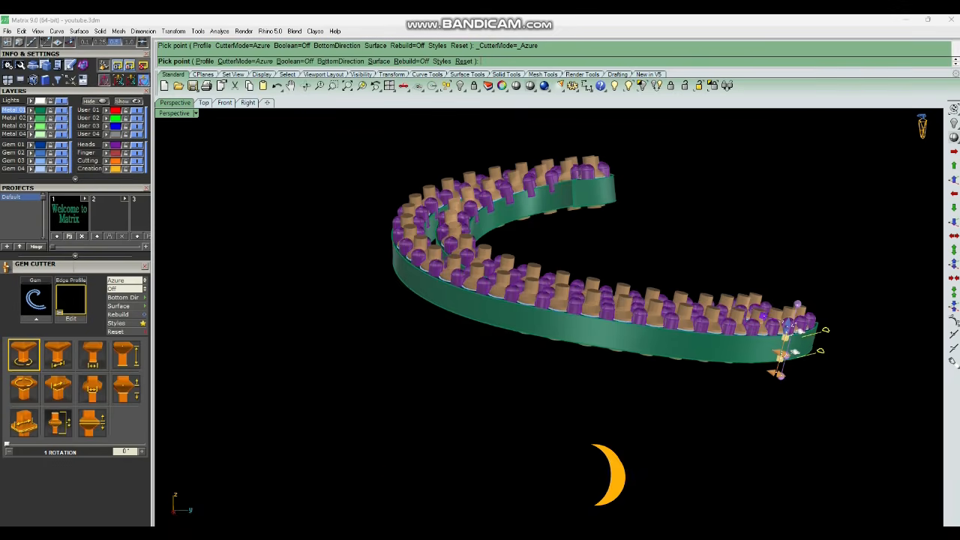
right_drag(585, 360, 585, 232)
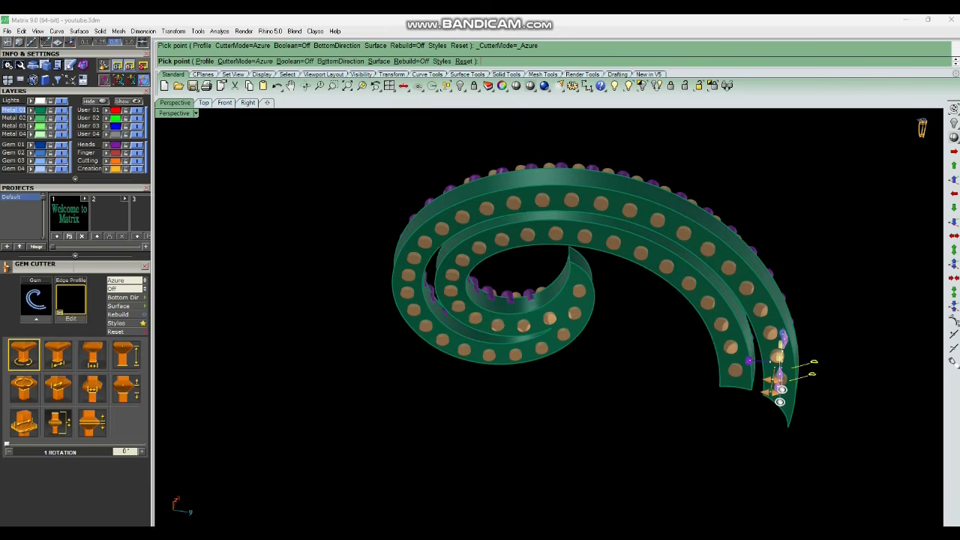
right_drag(548, 360, 551, 277)
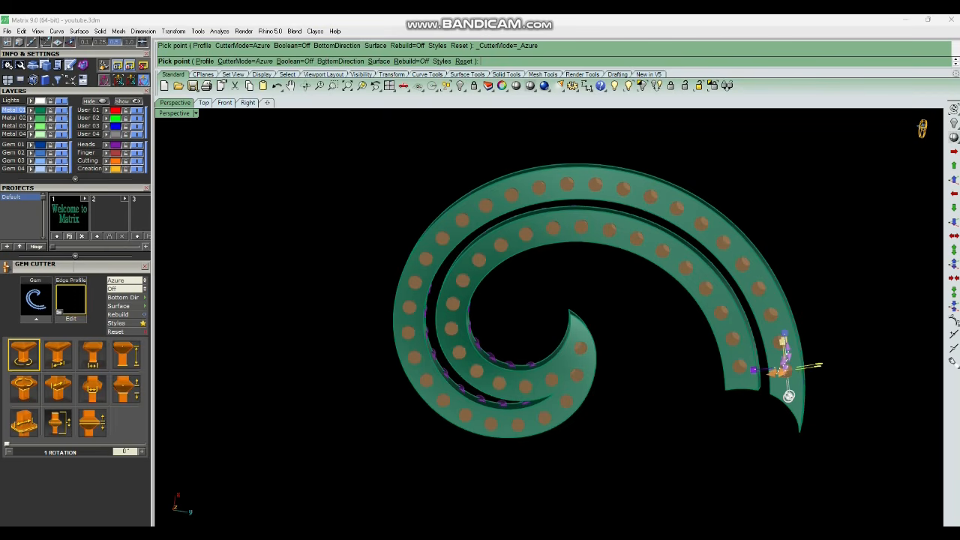
right_drag(570, 329, 571, 300)
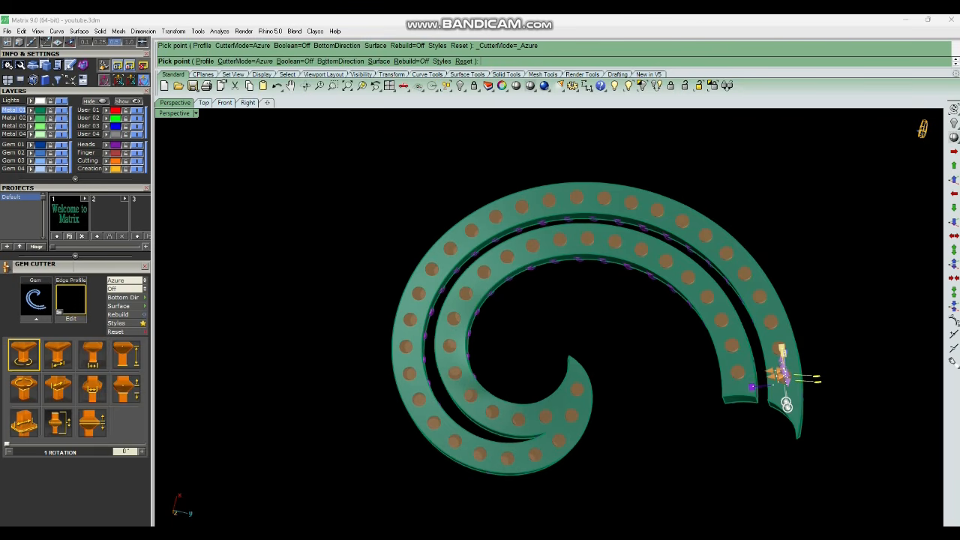
right_drag(570, 315, 570, 346)
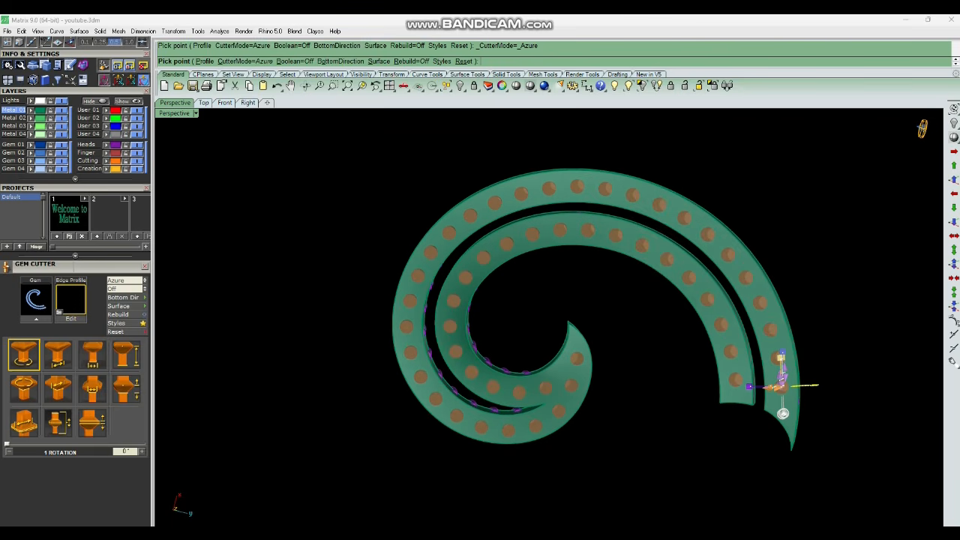
Review the cutter's parameters, from Girdle Scale through Lower Depth.
click(24, 423)
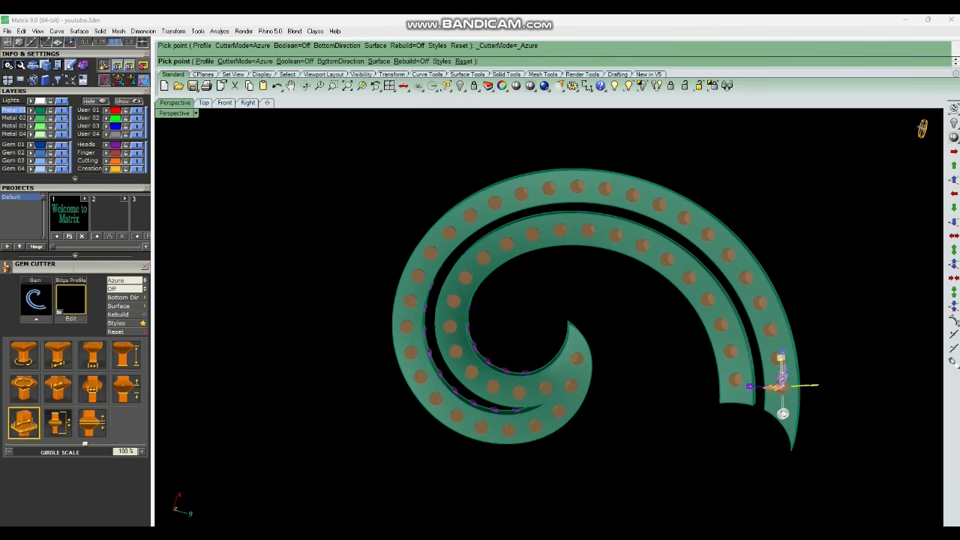
click(58, 423)
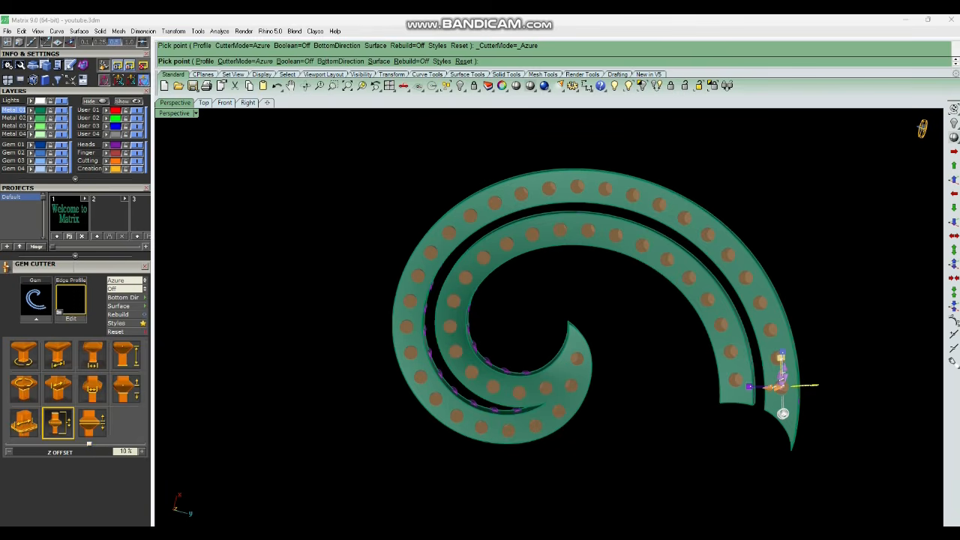
click(92, 423)
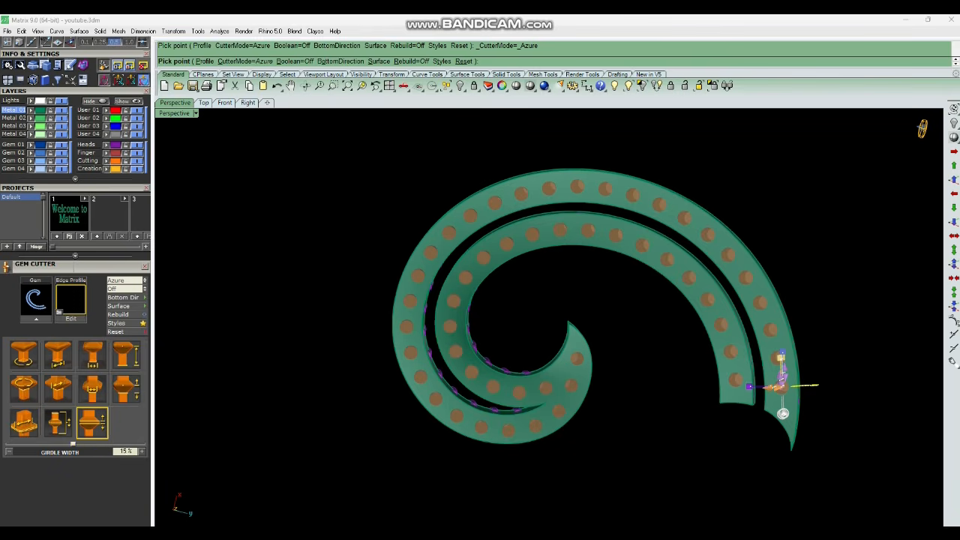
click(126, 389)
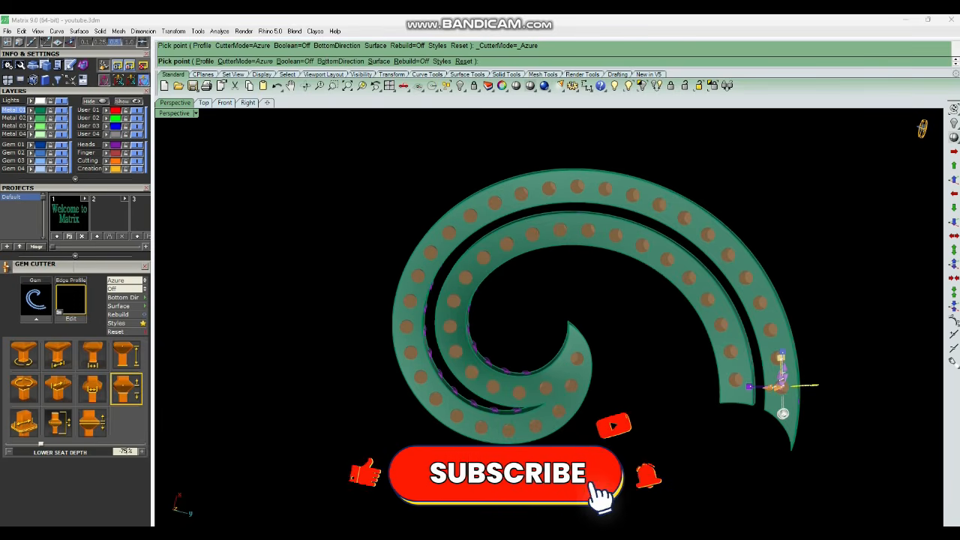
click(58, 388)
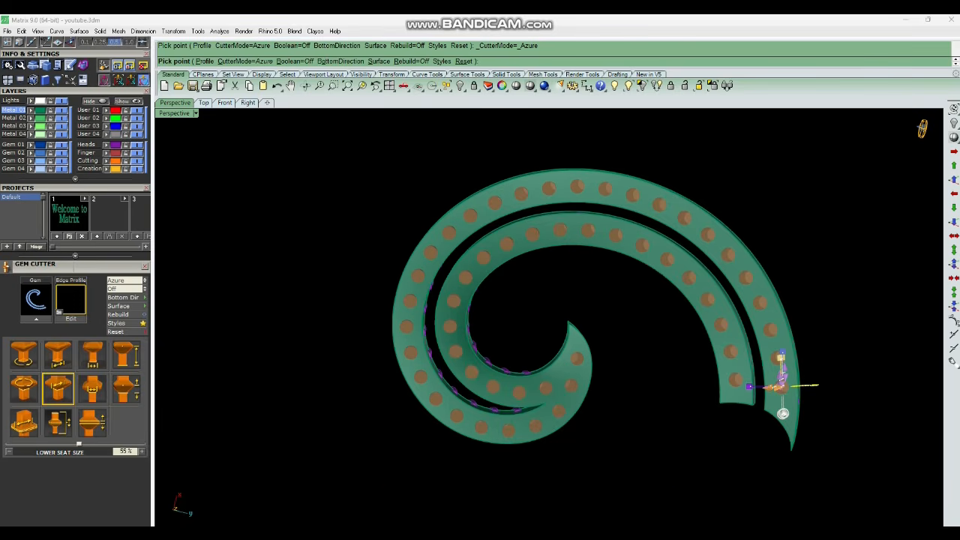
click(57, 355)
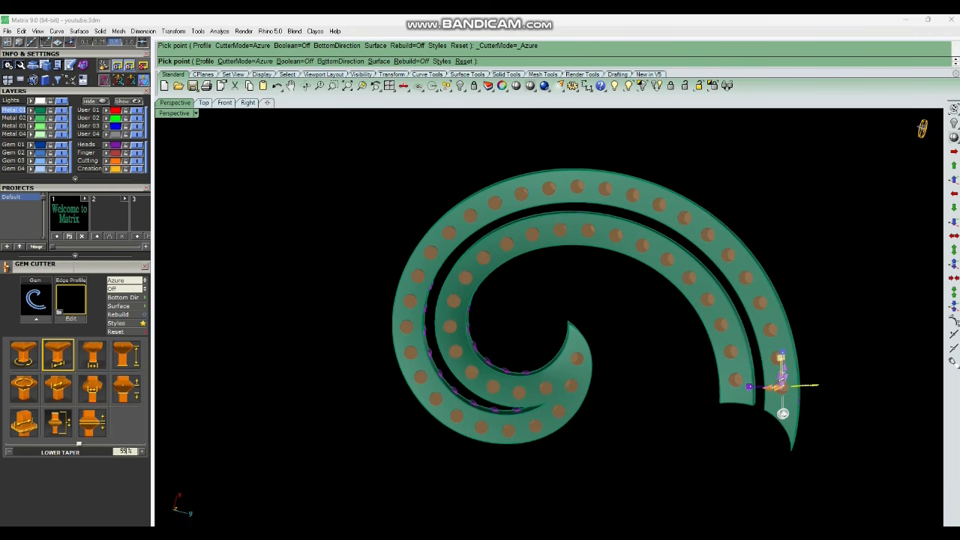
click(126, 355)
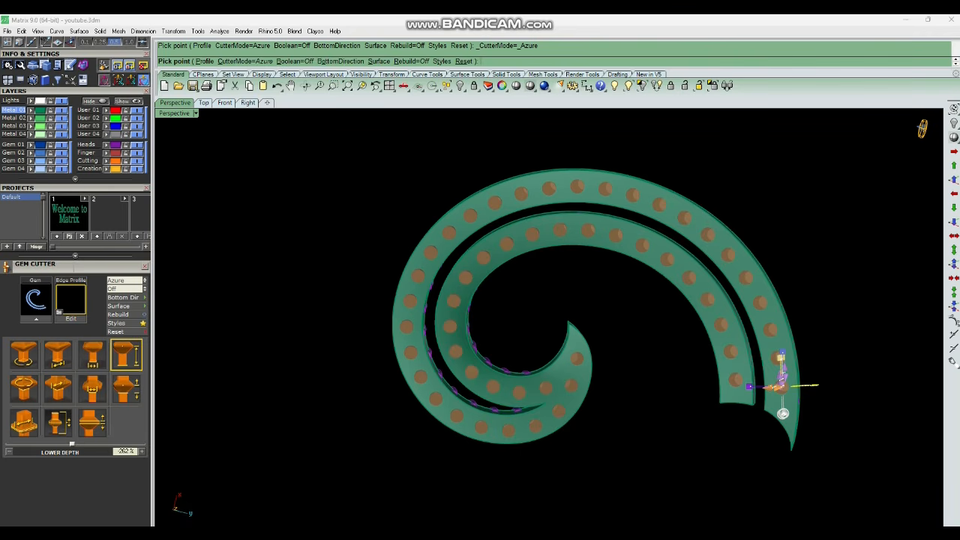
Set the cutter's Lower Depth to 236% and create the cutters.
scroll(542, 353, up, 4)
right_drag(542, 353, 546, 248)
scroll(551, 315, down, 2)
scroll(536, 390, up, 7)
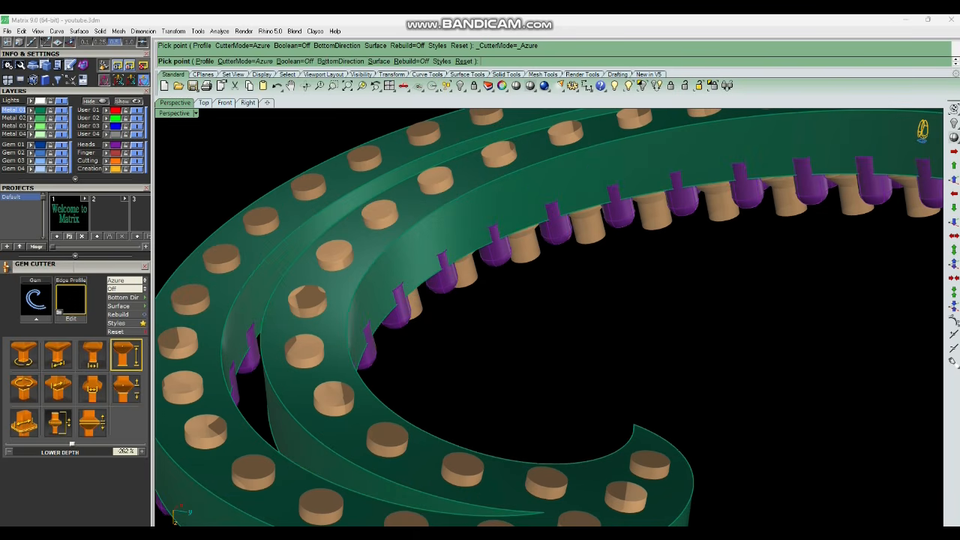
scroll(547, 315, down, 5)
scroll(547, 315, up, 5)
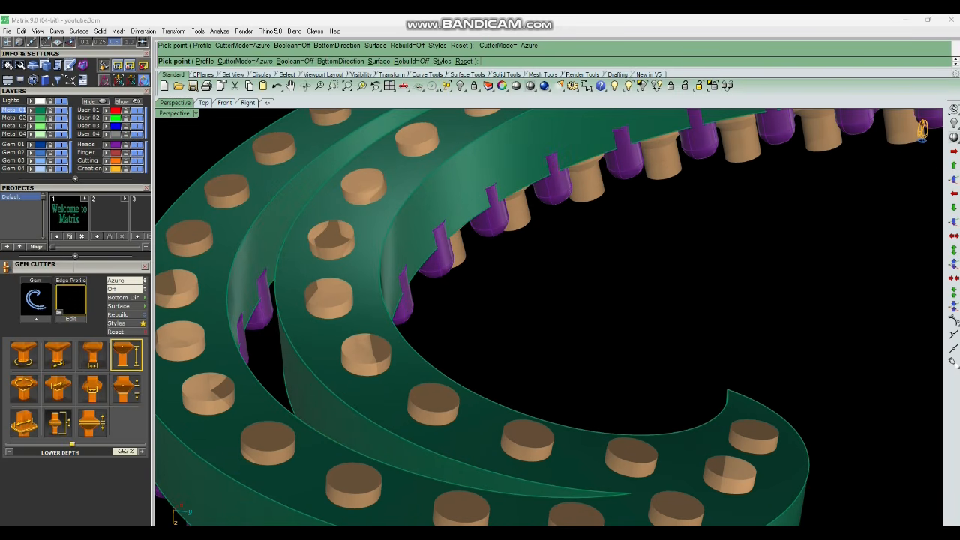
drag(72, 443, 80, 443)
scroll(547, 314, down, 8)
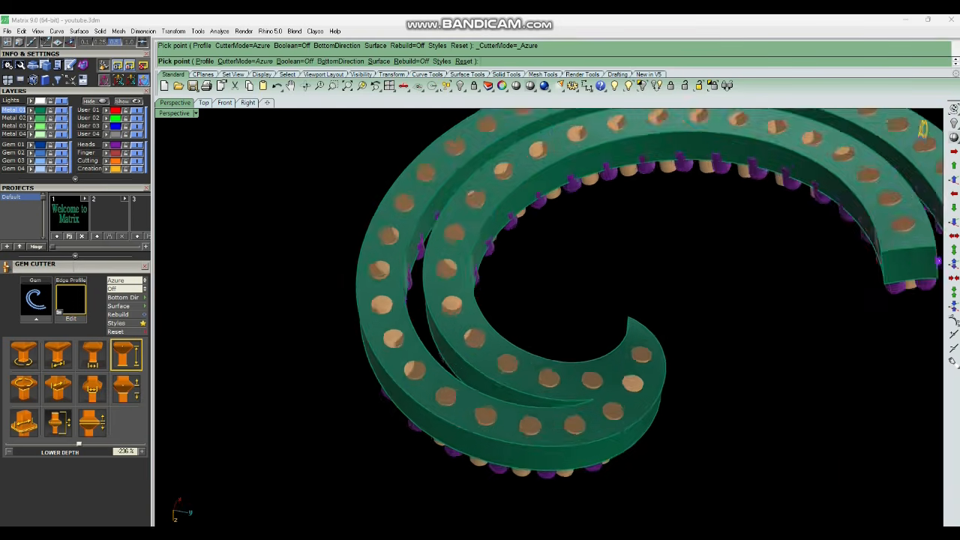
right_drag(569, 322, 538, 339)
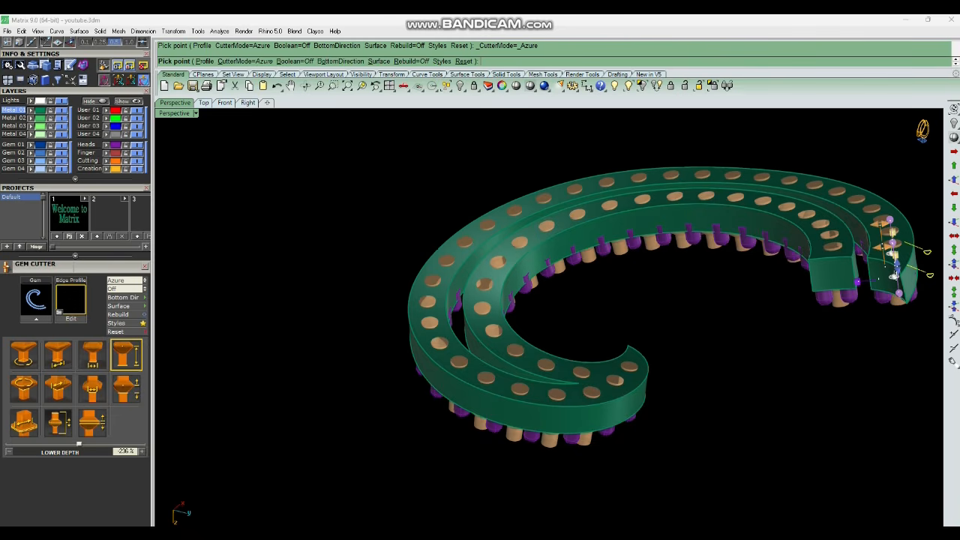
key(Return)
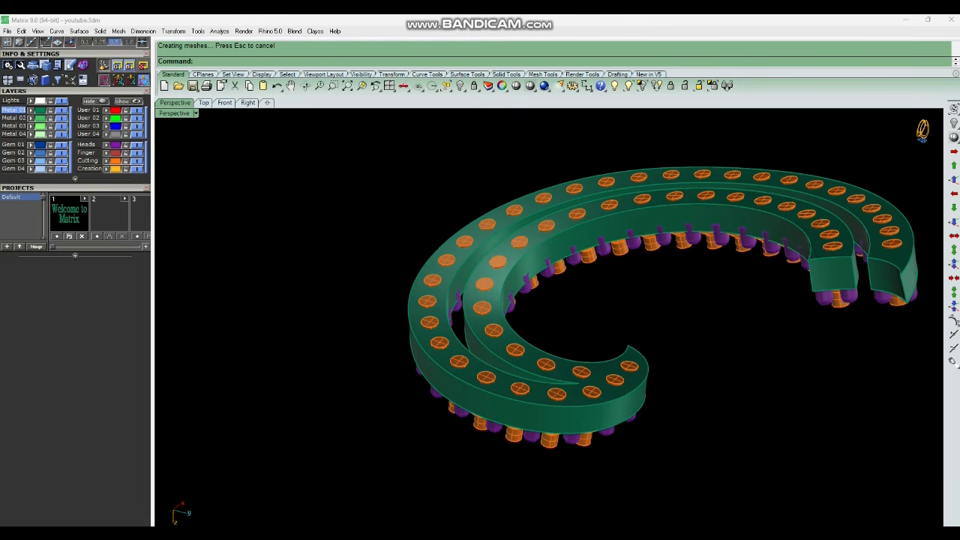
right_drag(555, 285, 551, 443)
right_drag(536, 124, 491, 365)
scroll(508, 236, down, 5)
scroll(492, 365, up, 8)
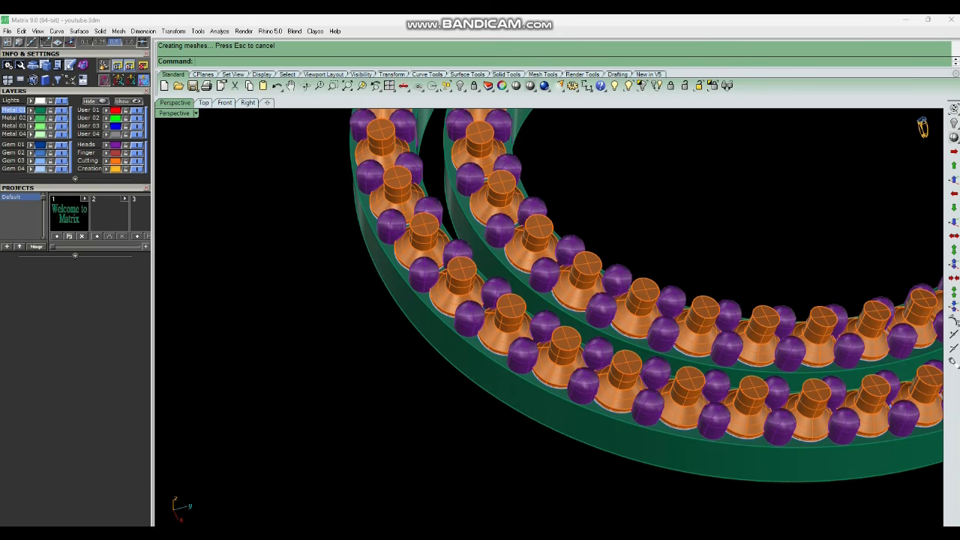
key(ctrl+a)
scroll(491, 300, down, 4)
key(Escape)
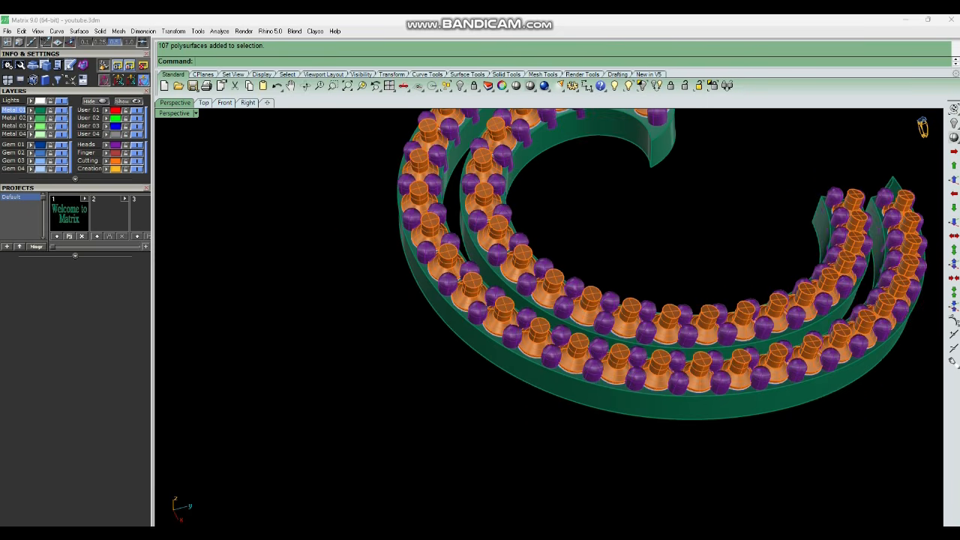
click(106, 145)
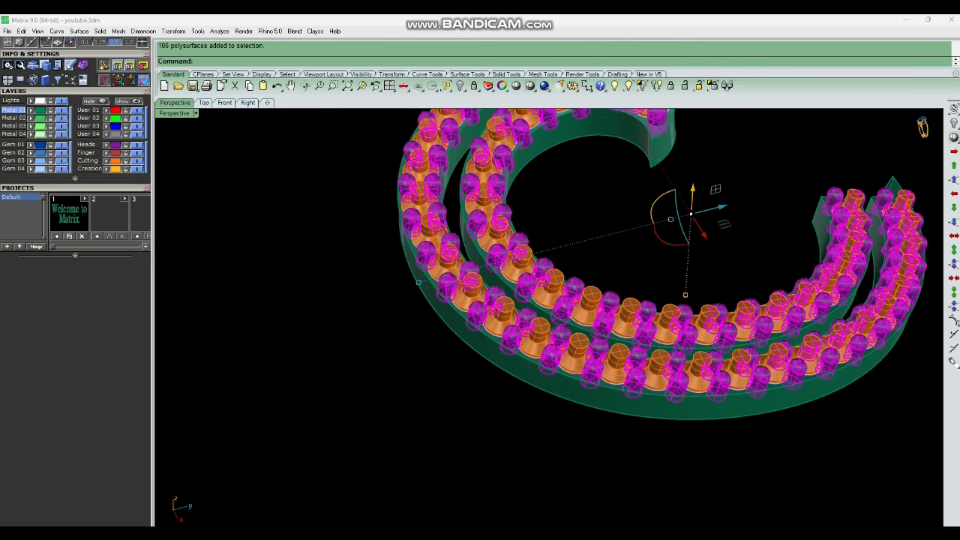
key(Escape)
click(106, 161)
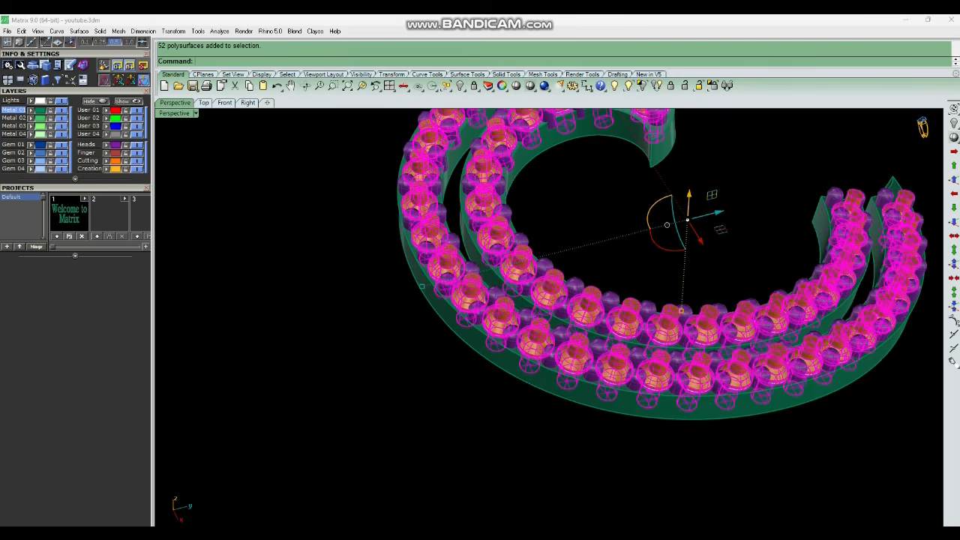
key(ctrl+a)
key(ctrl+h)
key(ctrl+alt+h)
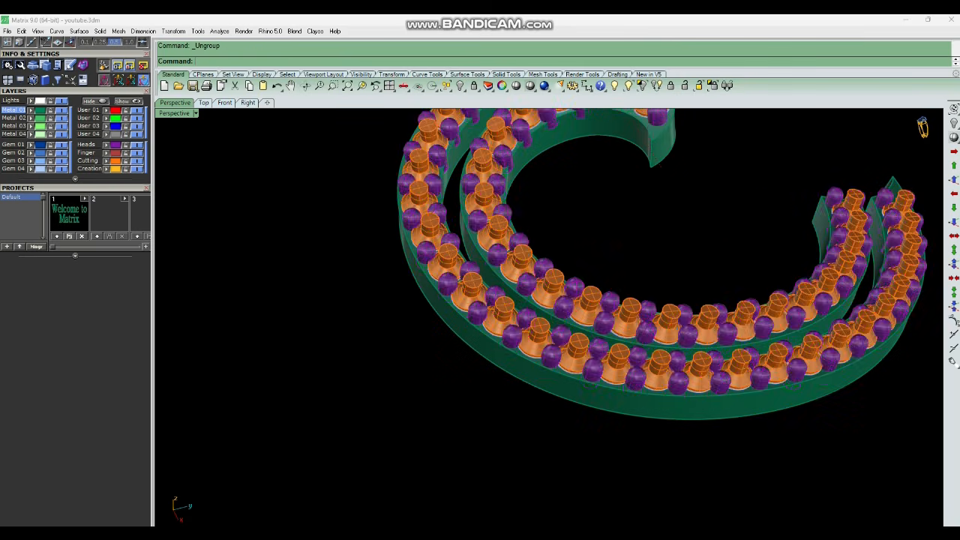
Select everything on the Heads layer and hide it.
click(105, 145)
key(ctrl+h)
scroll(519, 334, down, 4)
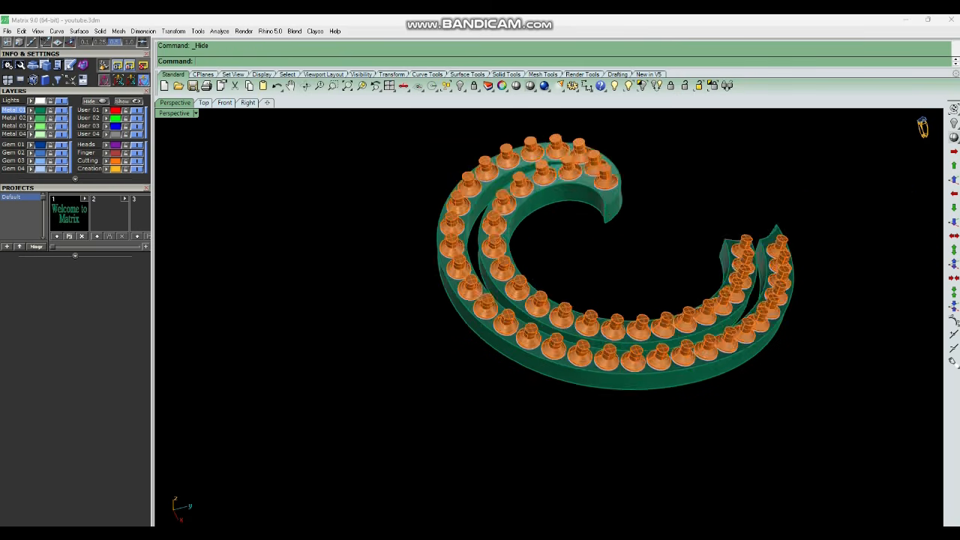
Turn off the Gem 03 layer.
right_drag(518, 335, 499, 326)
click(62, 161)
scroll(559, 396, down, 2)
right_drag(558, 396, 569, 364)
scroll(613, 279, up, 3)
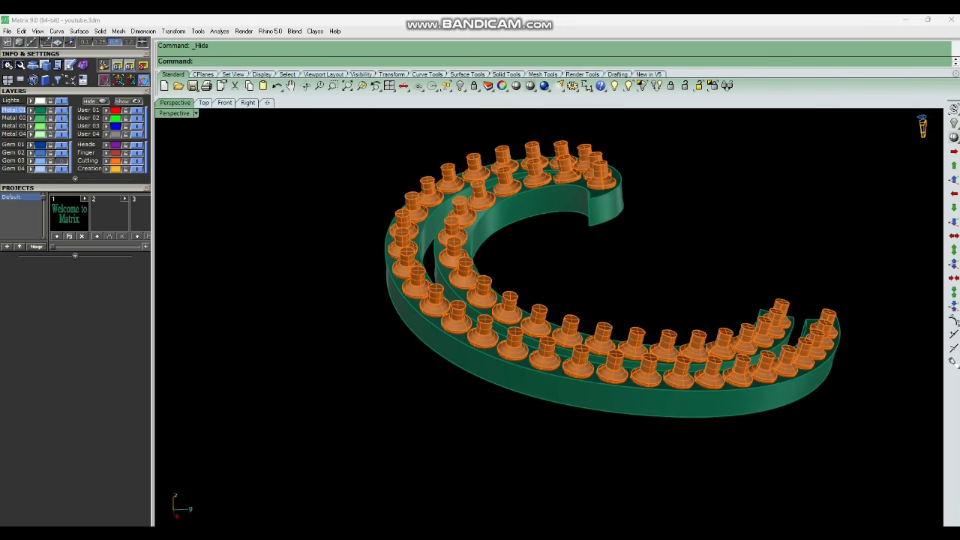
Run ExtractSrf and pick the cutter top faces along the inner band's row.
click(602, 341)
click(713, 86)
right_drag(588, 352, 606, 112)
text(ExtractSrf)
key(Return)
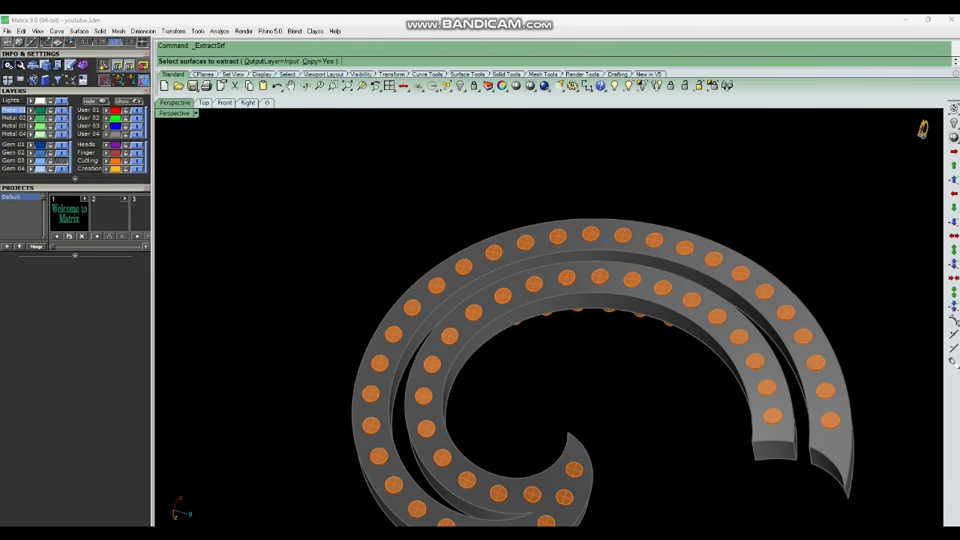
scroll(786, 417, up, 6)
click(757, 414)
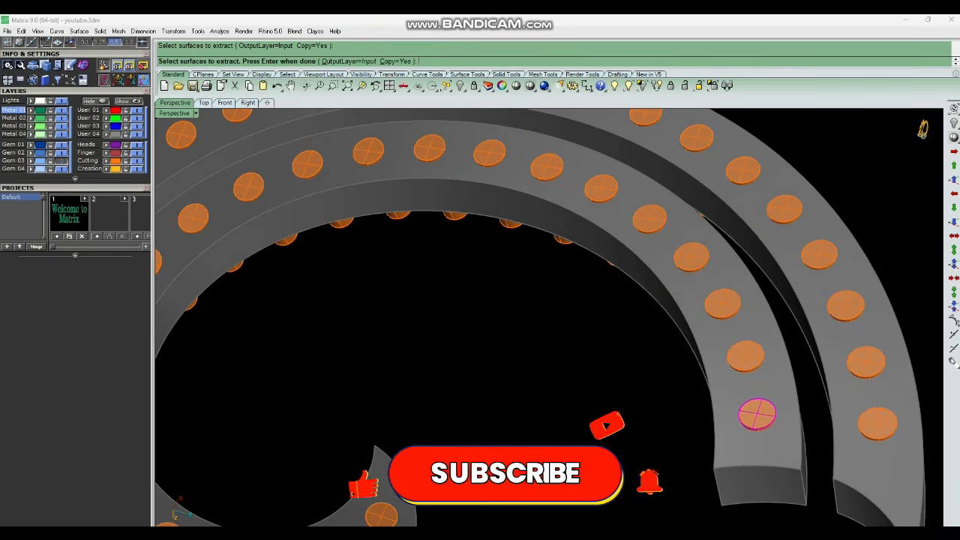
click(745, 356)
click(722, 304)
click(691, 257)
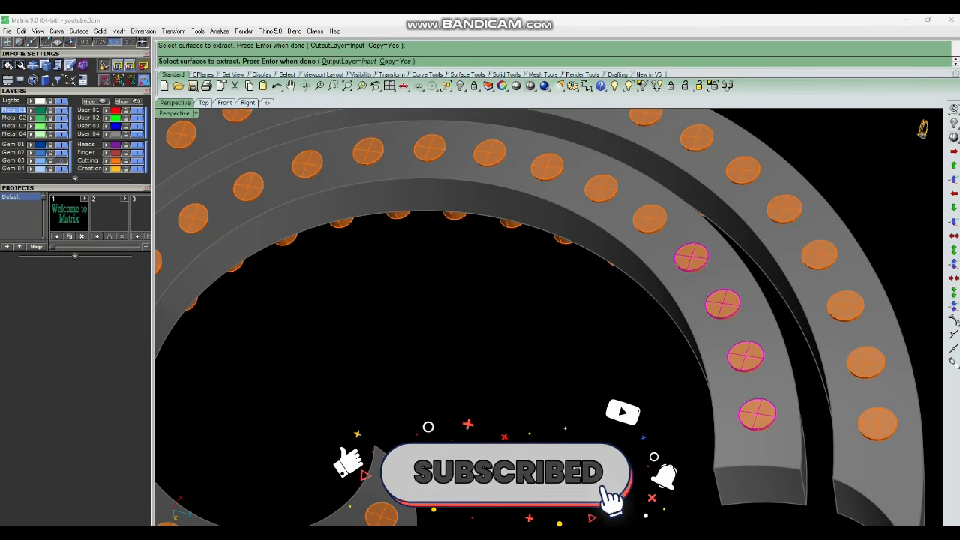
click(650, 218)
click(600, 188)
click(546, 166)
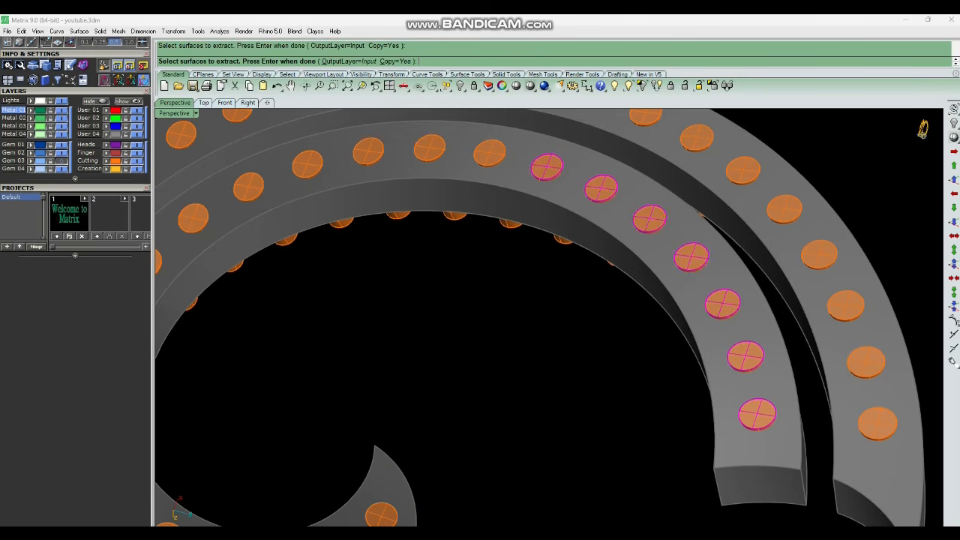
click(489, 153)
Continue picking cutter top faces along the inner band toward the spiral's curl.
scroll(662, 256, down, 8)
scroll(547, 207, up, 7)
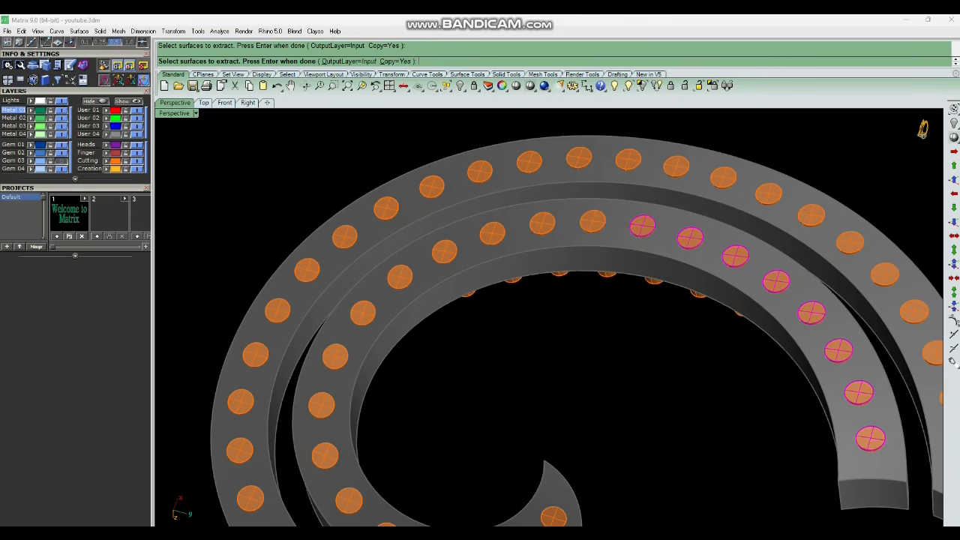
click(592, 221)
click(542, 224)
click(492, 233)
click(444, 252)
click(400, 277)
click(363, 312)
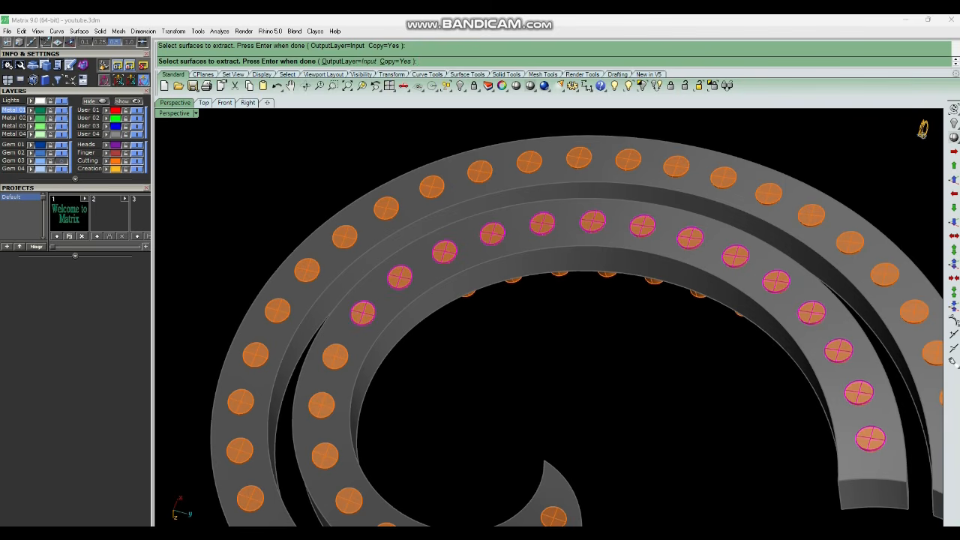
click(335, 357)
scroll(525, 315, down, 5)
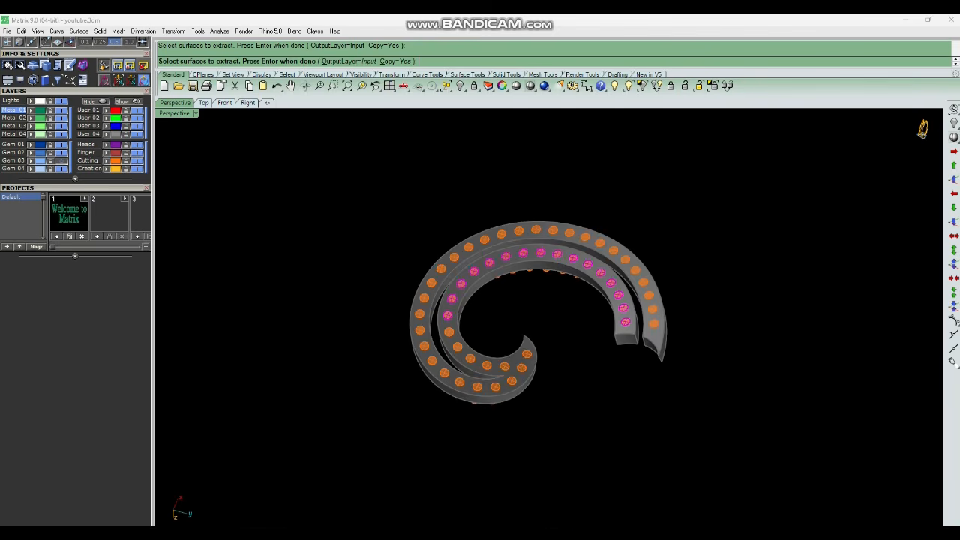
scroll(495, 375, up, 5)
click(503, 300)
scroll(518, 330, up, 3)
click(525, 338)
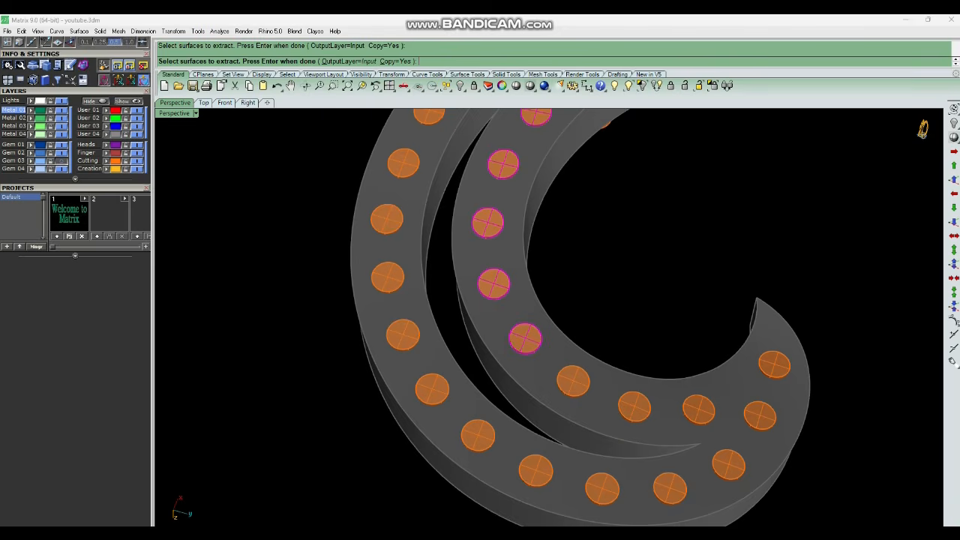
Pick the cutter top faces around the curl, from the inner band's tip back along the outer band.
click(573, 381)
click(633, 407)
click(698, 409)
click(760, 416)
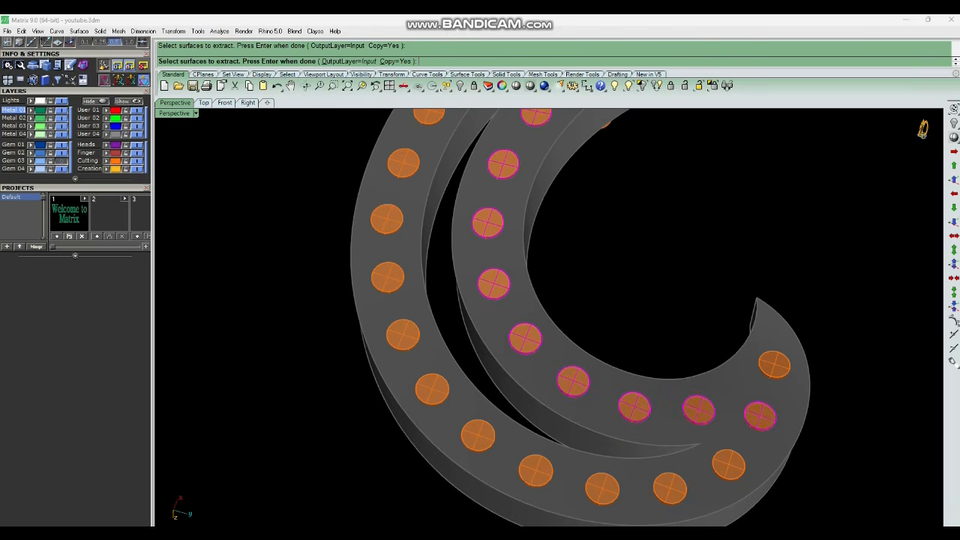
click(774, 364)
click(728, 464)
click(669, 489)
click(602, 488)
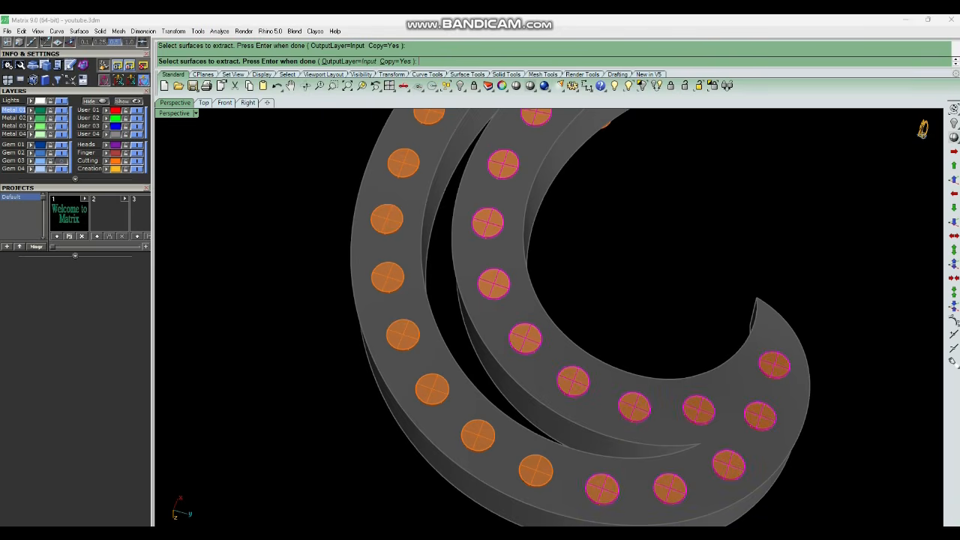
click(535, 470)
click(478, 435)
click(432, 389)
click(403, 334)
click(387, 278)
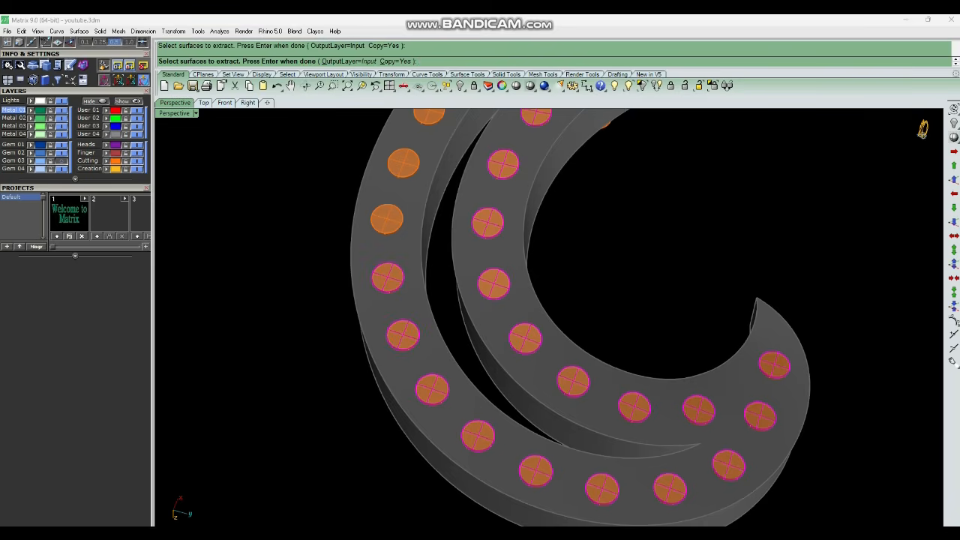
click(387, 219)
Pick the cutter top faces along the outer band's upper arc.
scroll(533, 416, down, 8)
scroll(514, 296, up, 4)
click(458, 315)
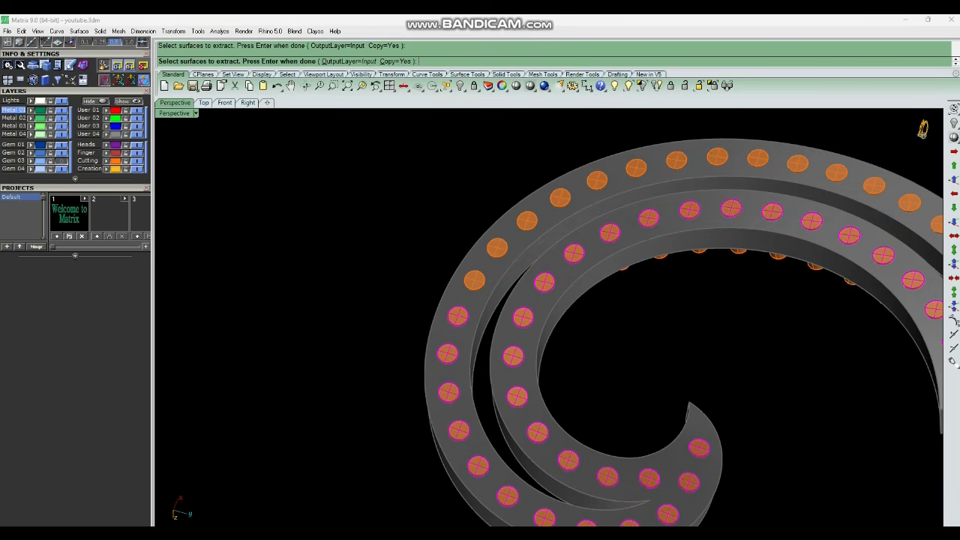
click(474, 280)
click(496, 247)
click(526, 219)
click(560, 197)
click(597, 180)
click(636, 168)
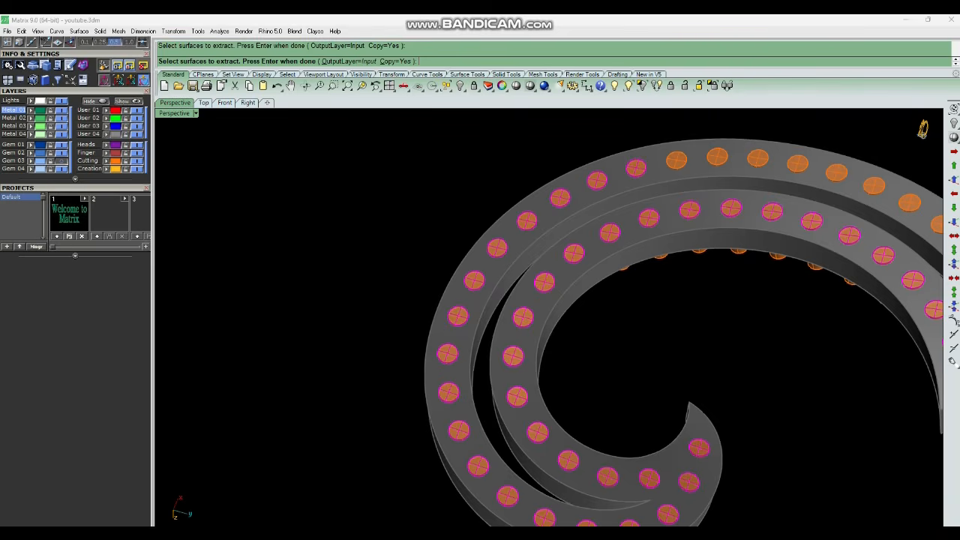
click(676, 159)
click(717, 156)
click(757, 158)
click(797, 164)
Pick the remaining cutter top faces toward the outer band's end and finish the extraction.
scroll(712, 300, down, 4)
scroll(720, 171, up, 4)
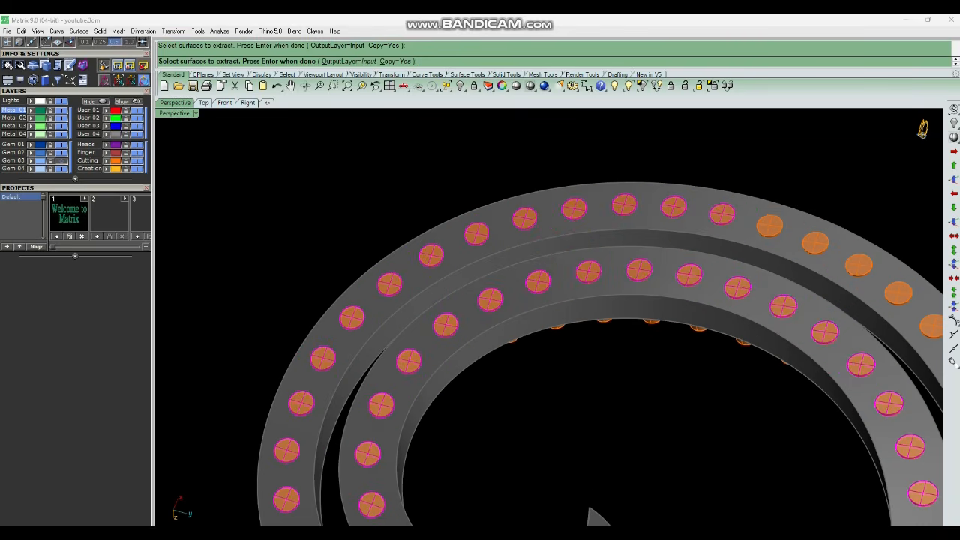
click(769, 225)
click(815, 242)
scroll(577, 241, down, 5)
scroll(722, 257, up, 3)
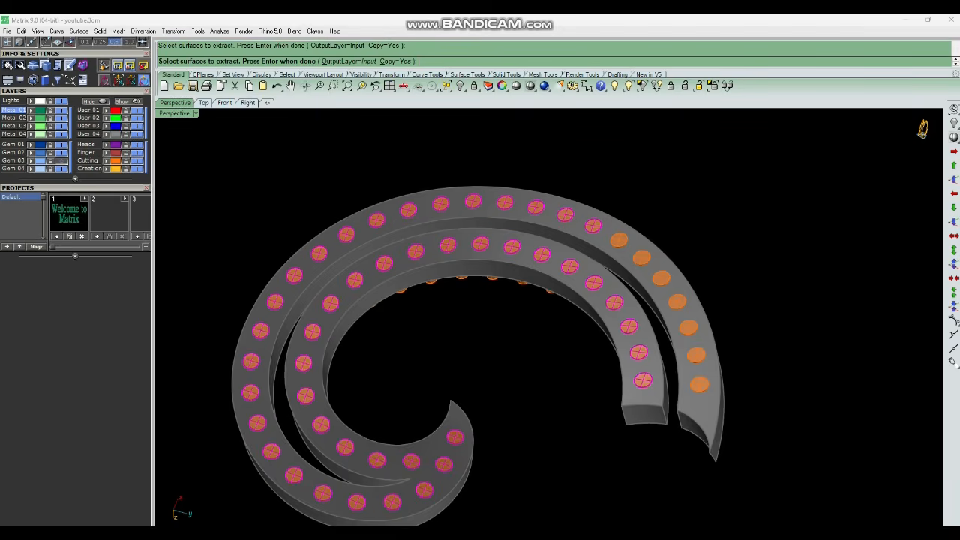
click(618, 240)
click(641, 257)
scroll(652, 272, up, 3)
click(664, 281)
click(696, 328)
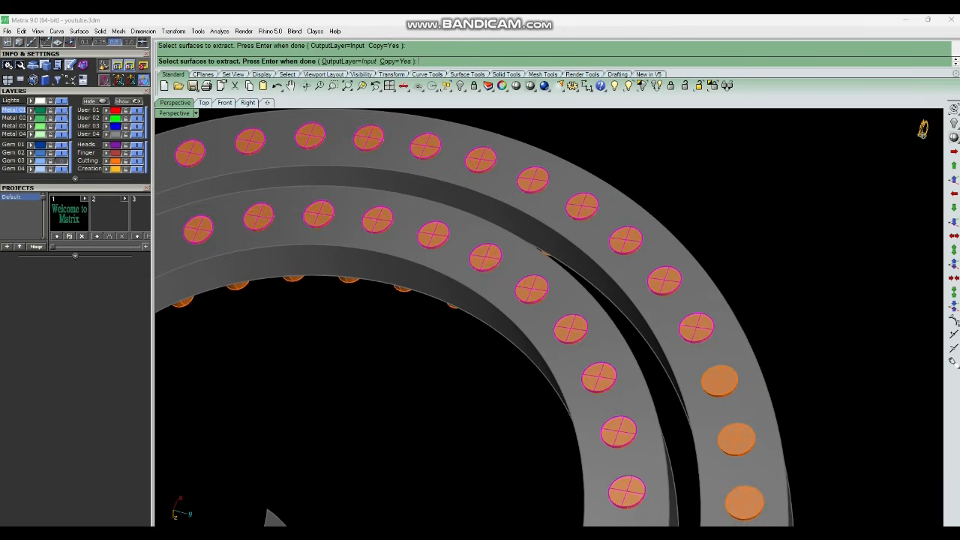
scroll(765, 255, down, 5)
scroll(765, 255, up, 4)
click(734, 334)
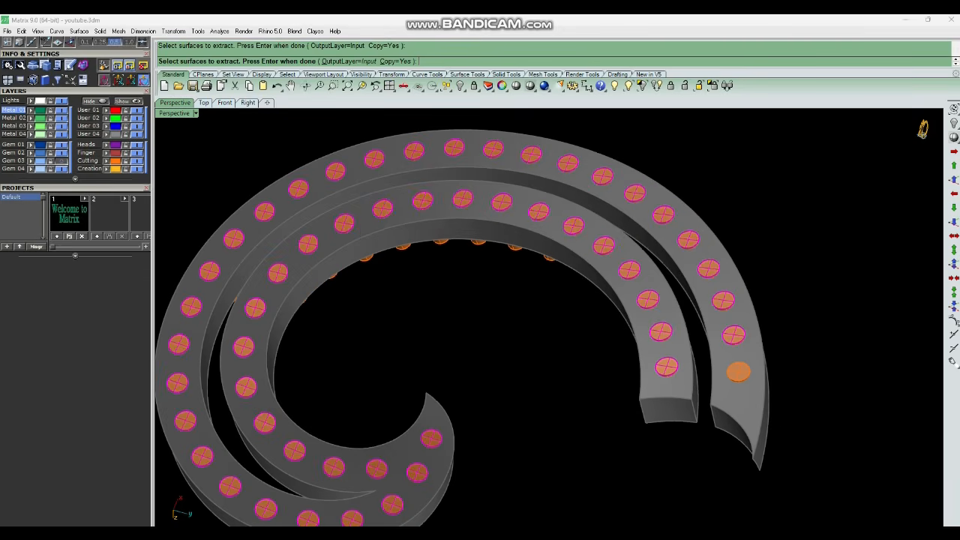
click(738, 371)
key(Return)
Select all the cutter solids and hide them.
scroll(713, 297, down, 5)
right_drag(712, 297, 709, 420)
scroll(714, 405, up, 6)
right_drag(710, 348, 729, 391)
click(651, 323)
scroll(651, 321, down, 6)
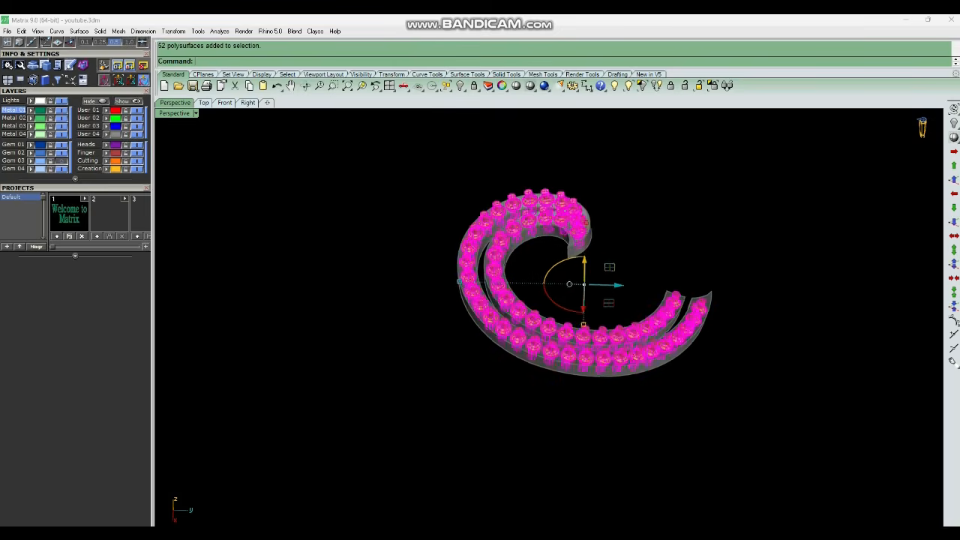
right_drag(651, 321, 660, 375)
key(ctrl+h)
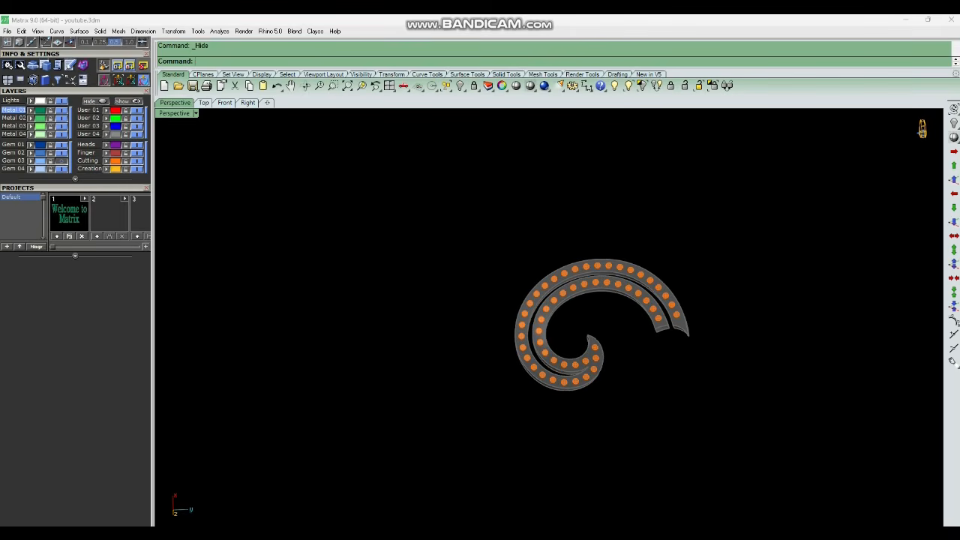
Duplicate the borders of all extracted cutter faces, then select the faces and delete them.
drag(460, 215, 712, 418)
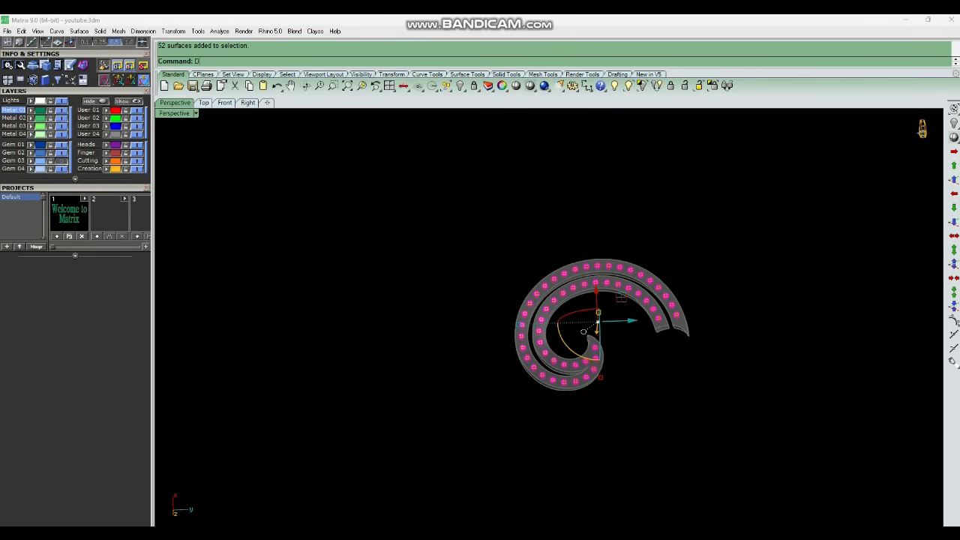
key(ctrl+b)
key(Escape)
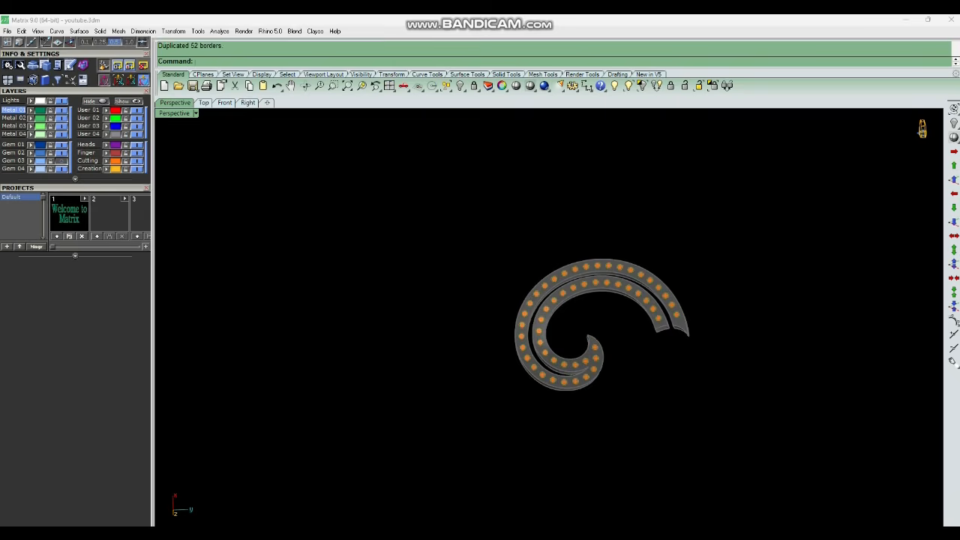
drag(461, 214, 711, 414)
key(Delete)
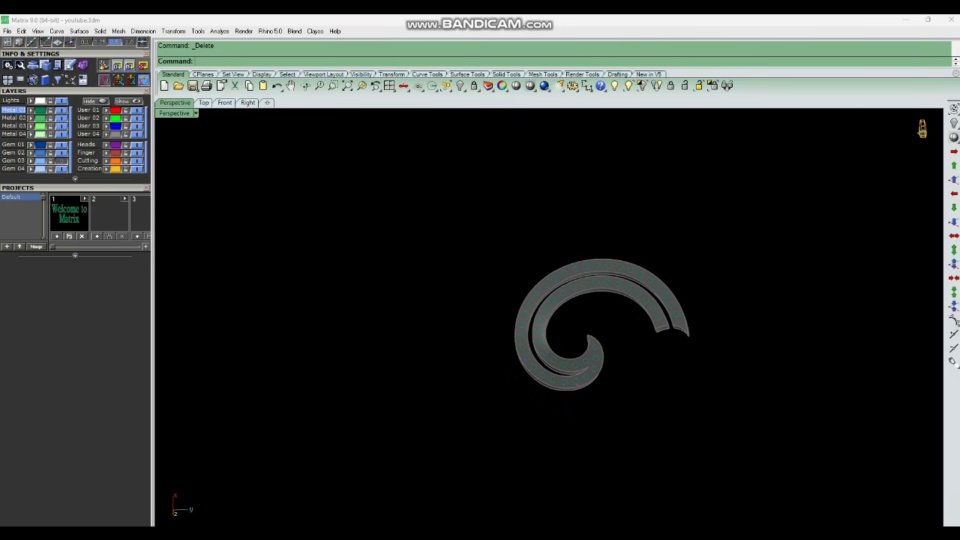
Unlock the spiral body.
scroll(615, 284, up, 6)
right_drag(615, 285, 626, 337)
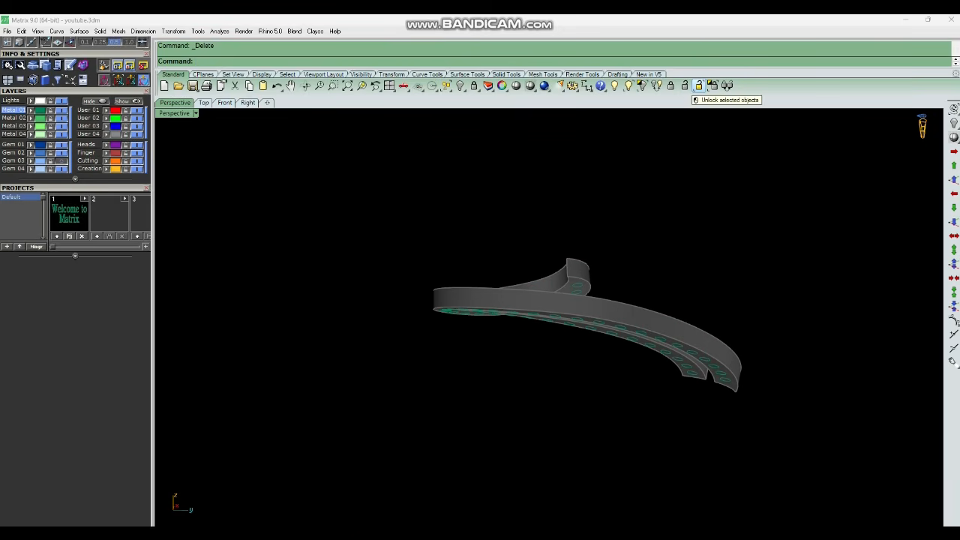
click(684, 87)
right_drag(645, 247, 633, 169)
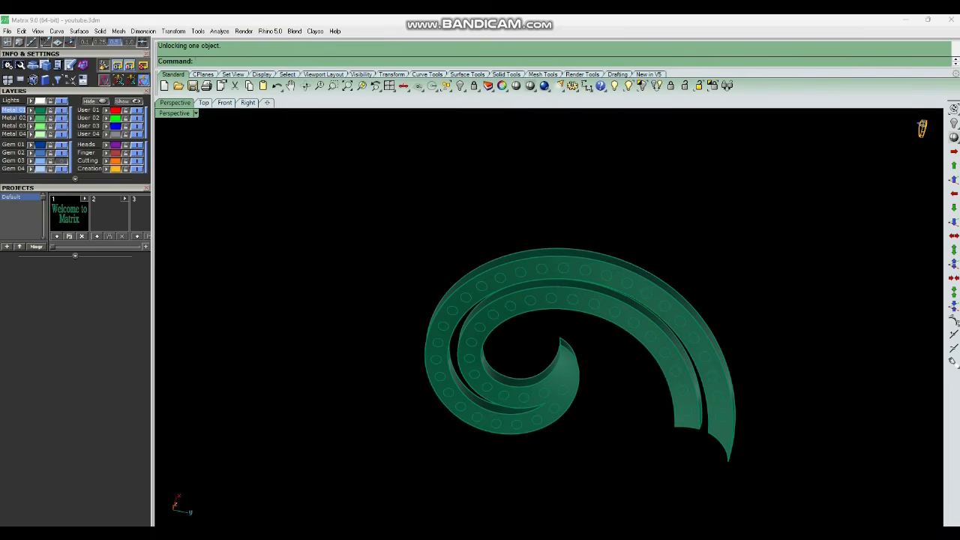
Extract the top surface of the spiral body with ExtractSrf.
key(ctrl+e)
scroll(614, 297, up, 5)
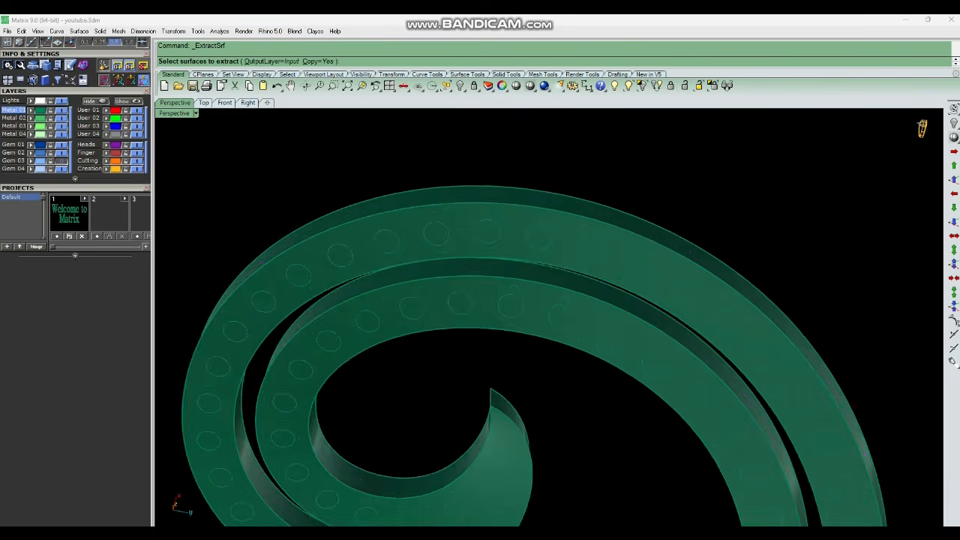
click(651, 291)
scroll(652, 294, down, 6)
key(Return)
Select the remaining spiral body and hide it.
right_drag(652, 294, 637, 255)
click(646, 339)
key(ctrl+h)
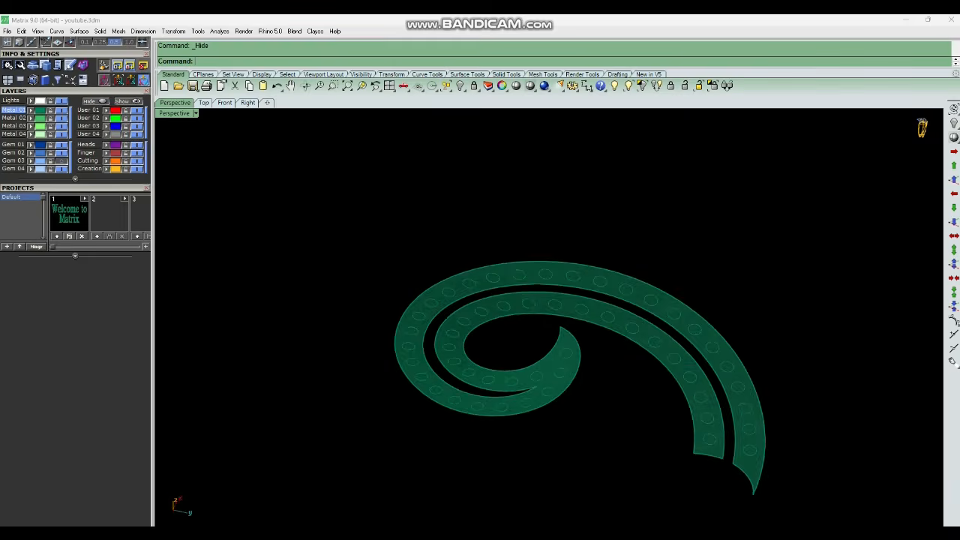
right_drag(638, 337, 649, 305)
scroll(649, 305, down, 6)
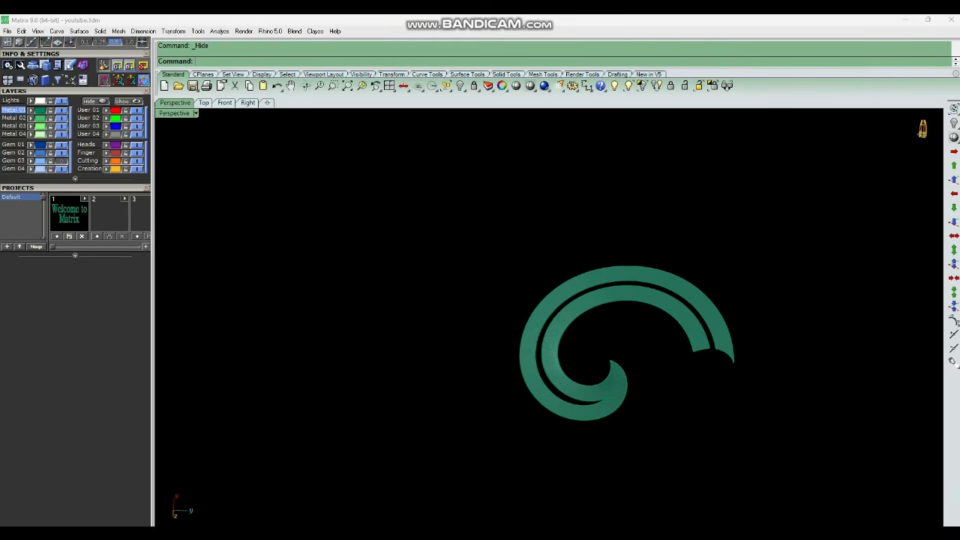
drag(415, 224, 765, 448)
ctrl+click(657, 270)
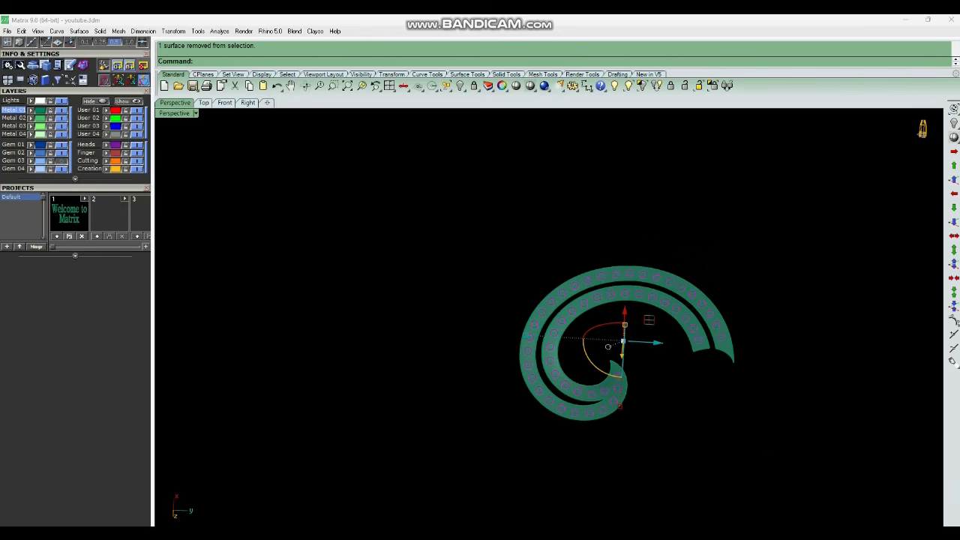
key(Escape)
Offset the circle near the outer band's end on the top surface with OffsetCrvOnSrf at distance 1.1.
right_drag(599, 314, 592, 339)
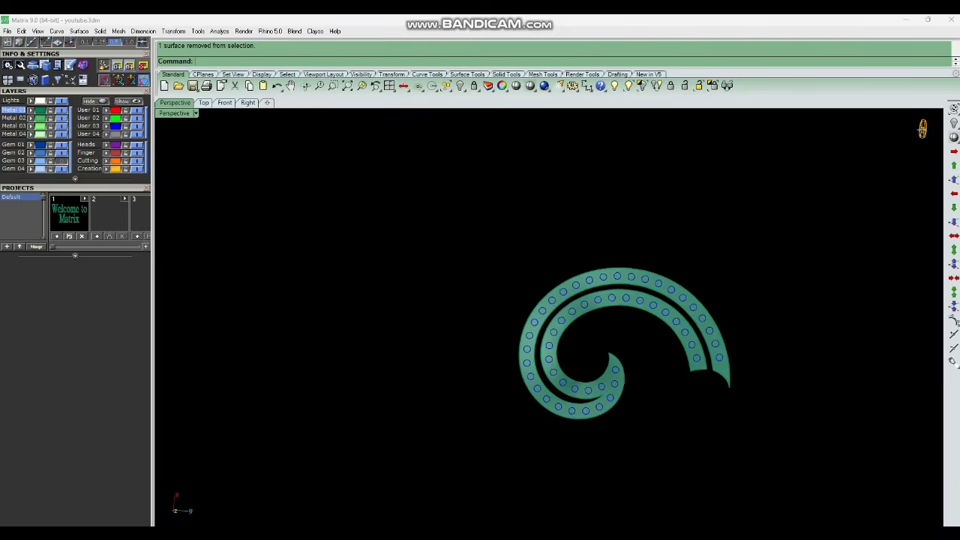
scroll(591, 339, up, 4)
scroll(442, 316, down, 2)
scroll(708, 329, up, 3)
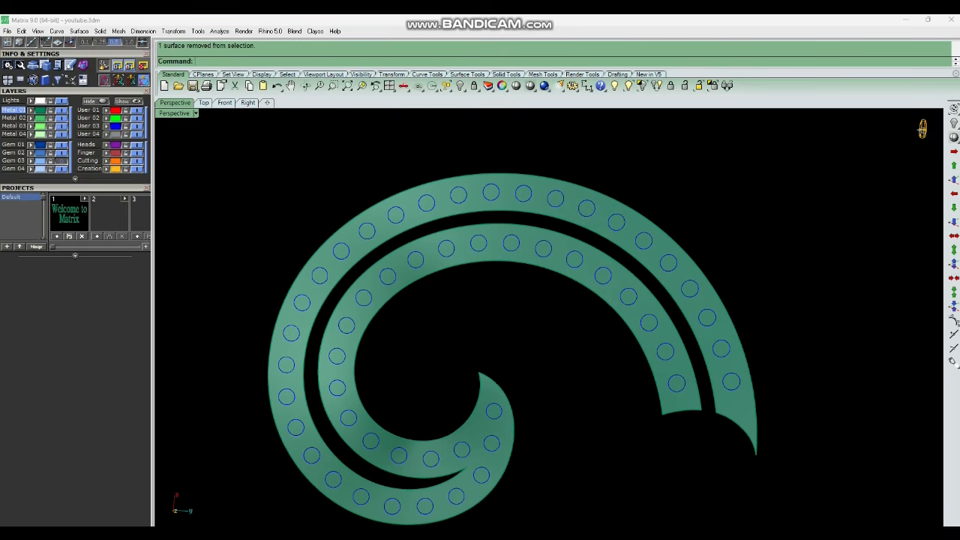
text(os)
key(Return)
click(736, 375)
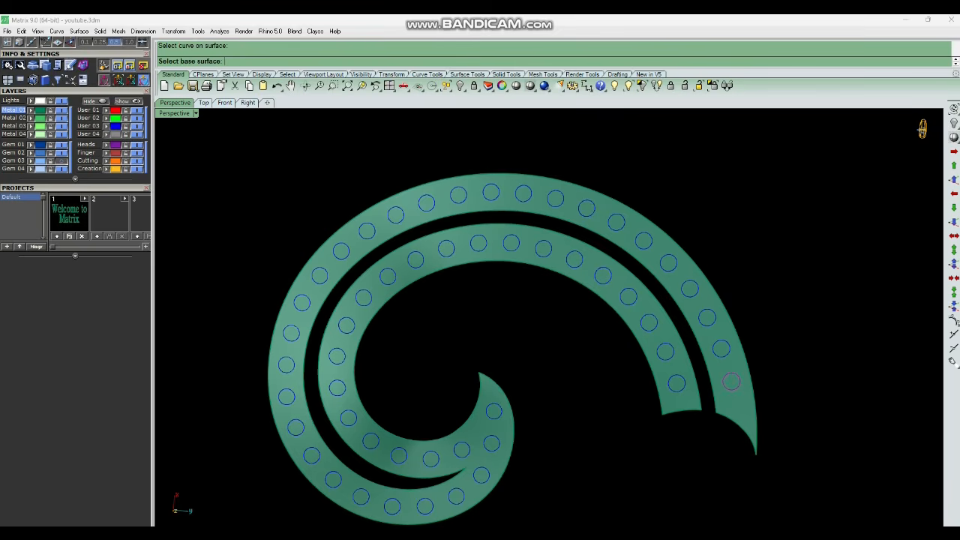
click(738, 360)
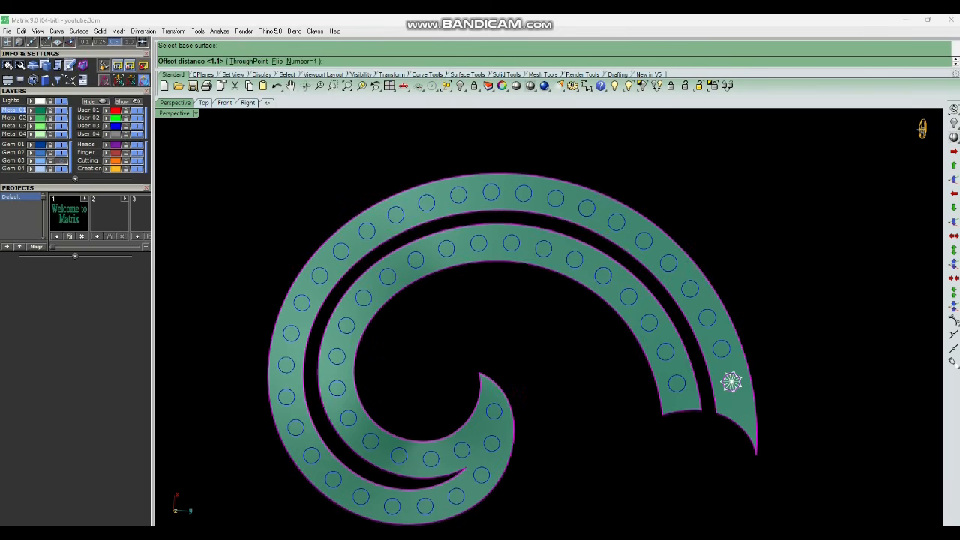
key(Return)
scroll(727, 380, up, 2)
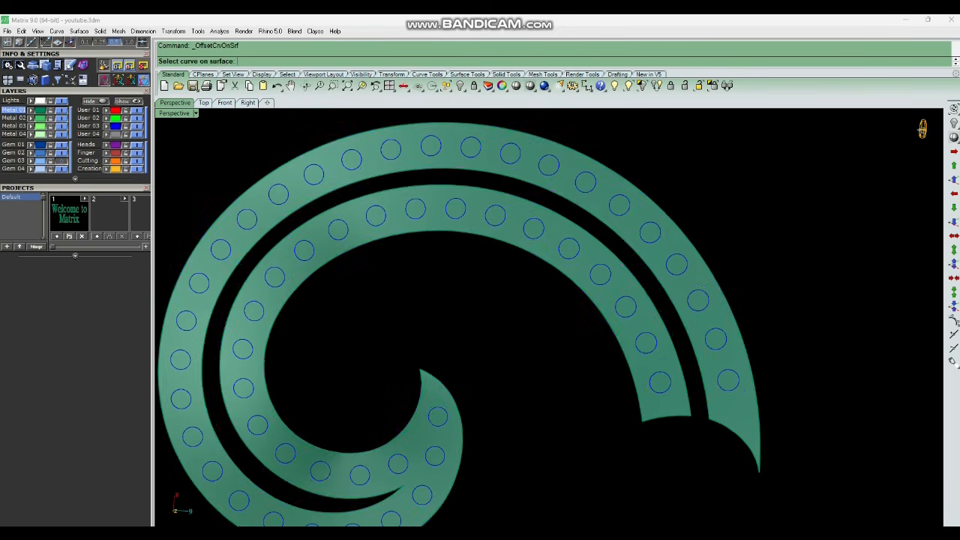
text(f)
key(Return)
key(Return)
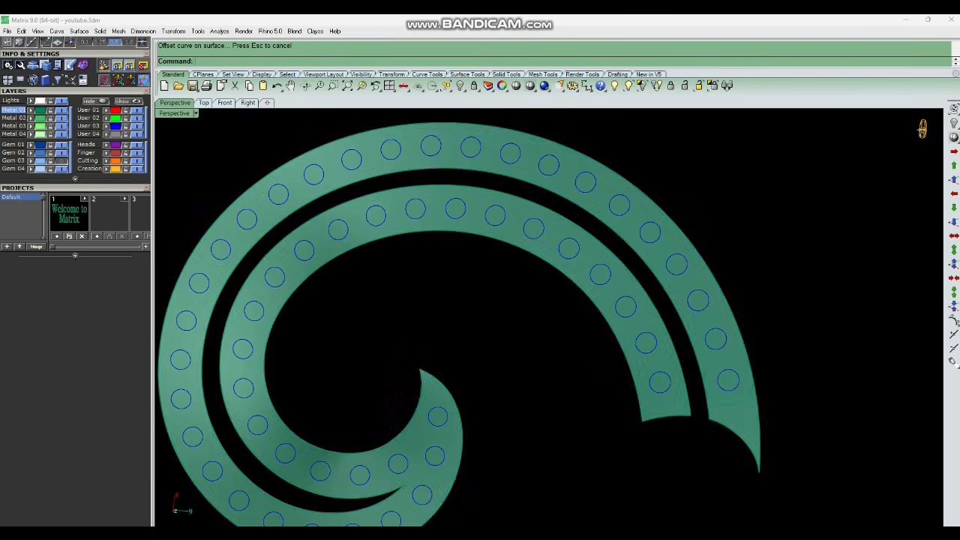
Offset another circle near the outer band's end on the top surface at distance 0.4.
right_drag(674, 360, 656, 251)
scroll(656, 252, up, 4)
scroll(705, 307, up, 2)
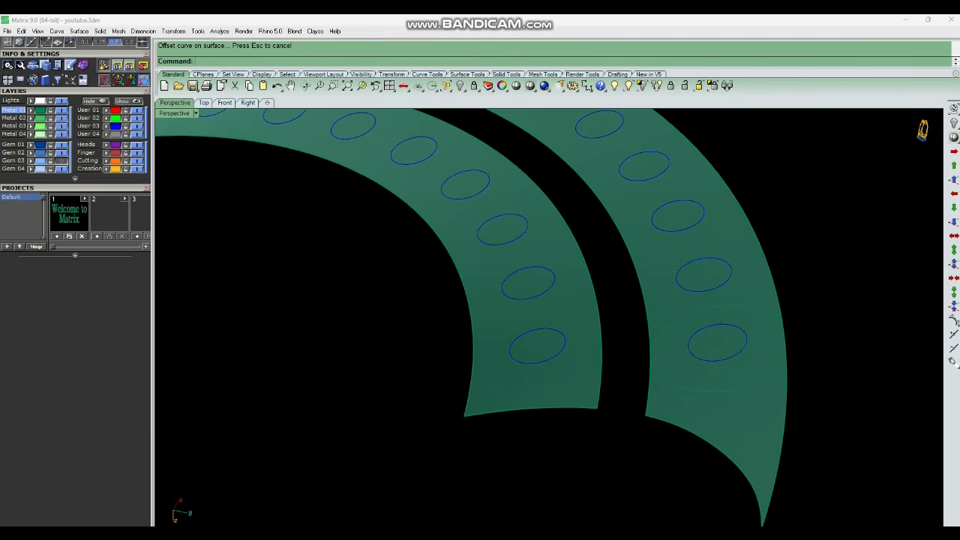
scroll(673, 311, down, 4)
right_drag(673, 311, 723, 335)
scroll(813, 414, down, 6)
scroll(723, 335, up, 4)
scroll(777, 331, down, 6)
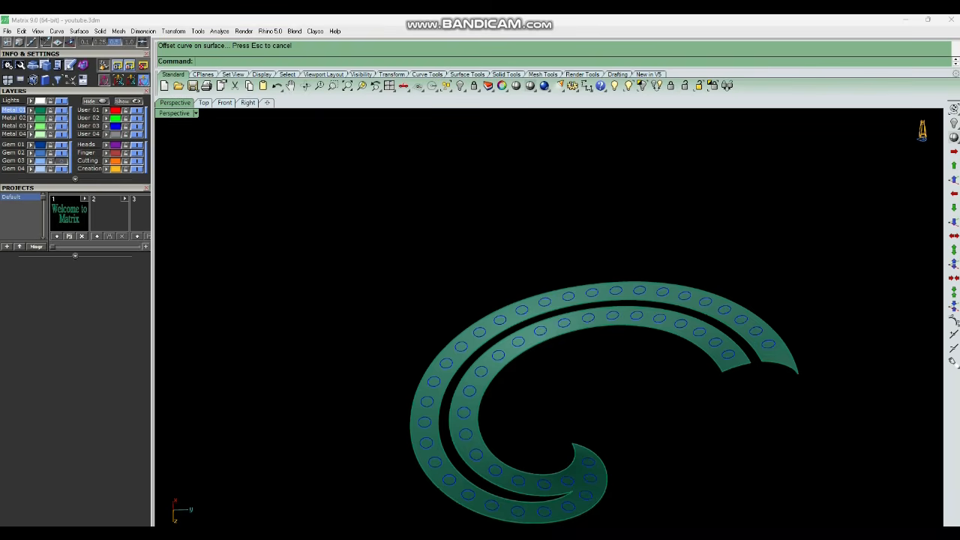
scroll(764, 298, up, 6)
right_click(758, 329)
click(749, 352)
click(748, 354)
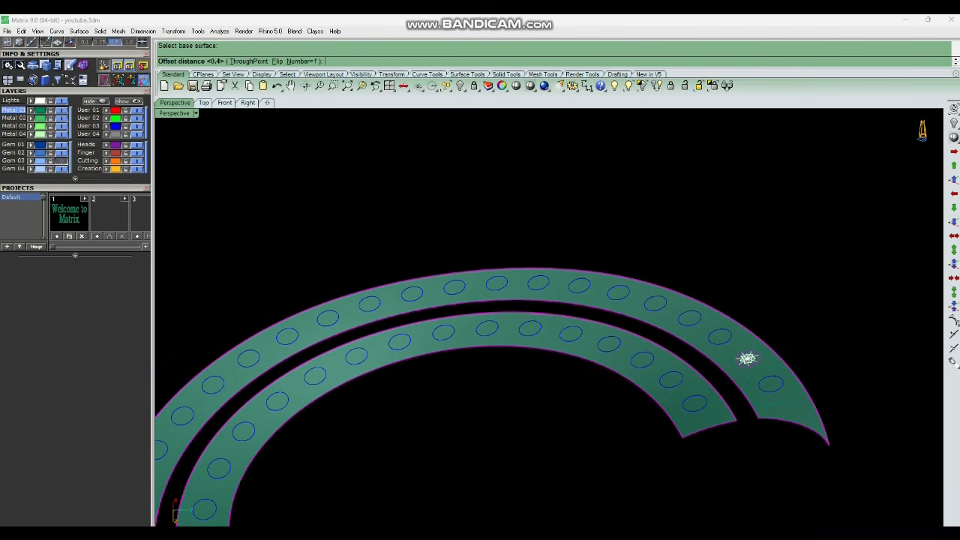
right_click(746, 356)
Offset the next circle along the outer band on the top surface at distance 0.4.
right_click(735, 346)
click(720, 331)
click(720, 332)
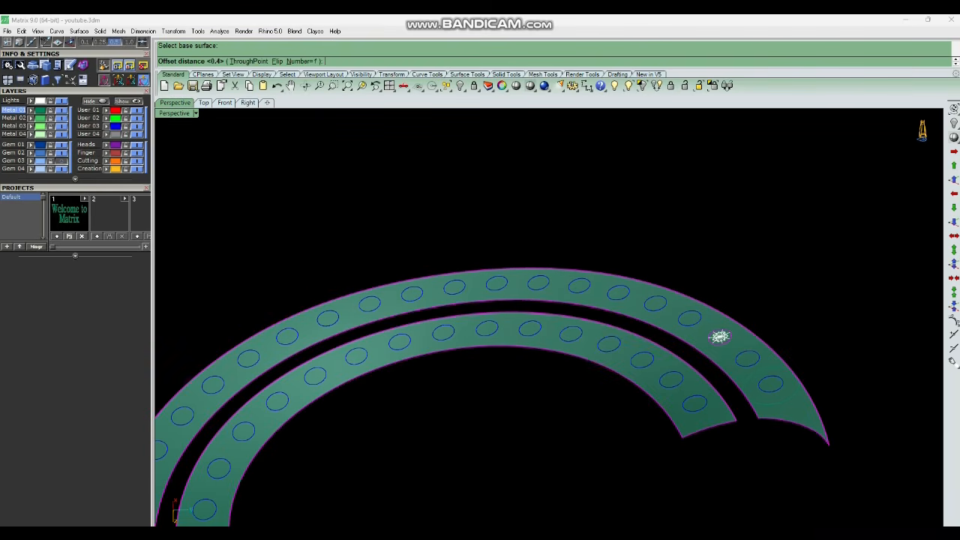
right_click(720, 336)
scroll(720, 336, up, 5)
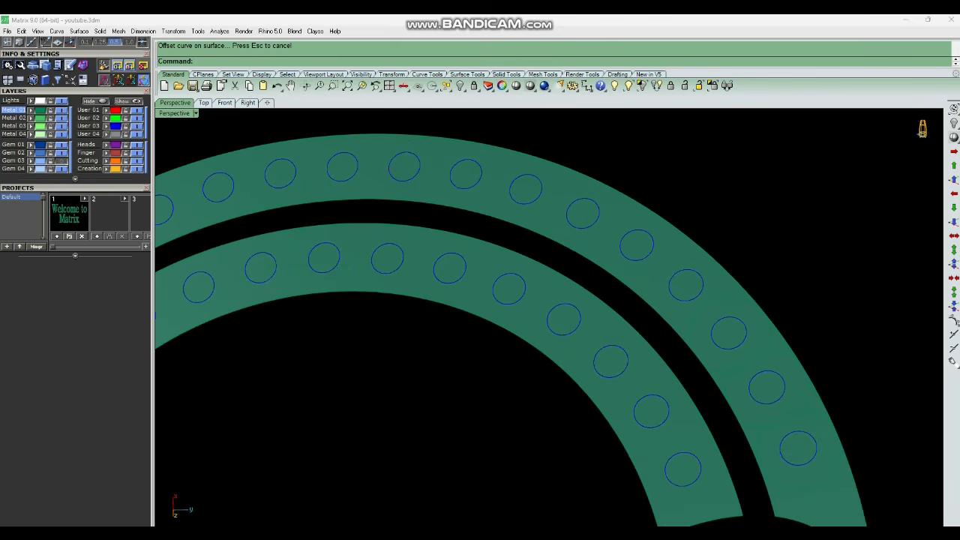
Offset a further circle along the outer band on the top surface at distance 0.4.
right_click(713, 324)
right_click(708, 314)
right_click(705, 304)
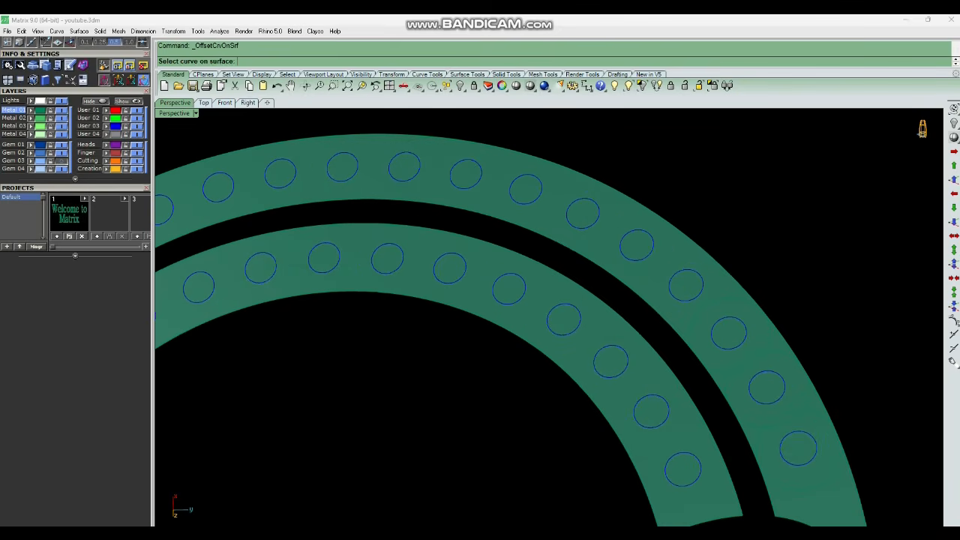
click(699, 297)
click(685, 285)
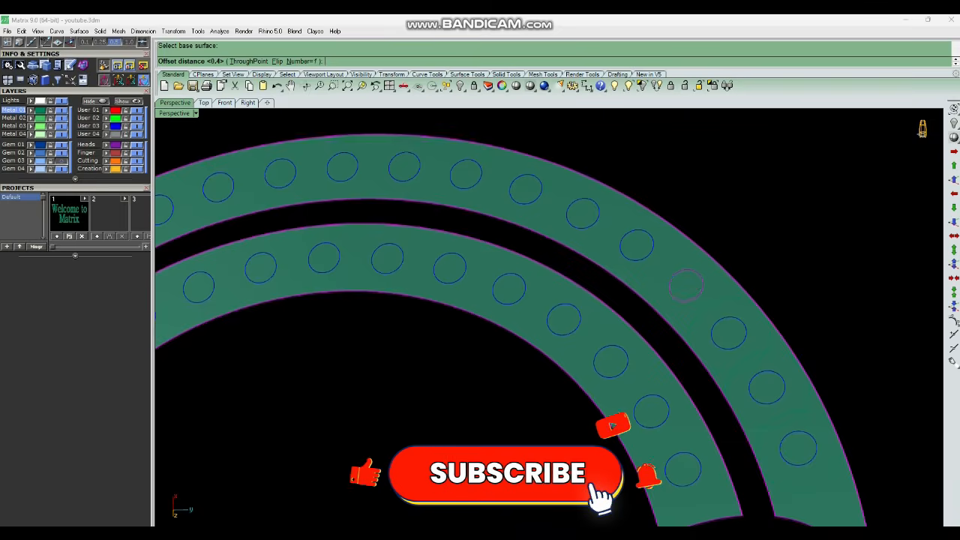
key(Return)
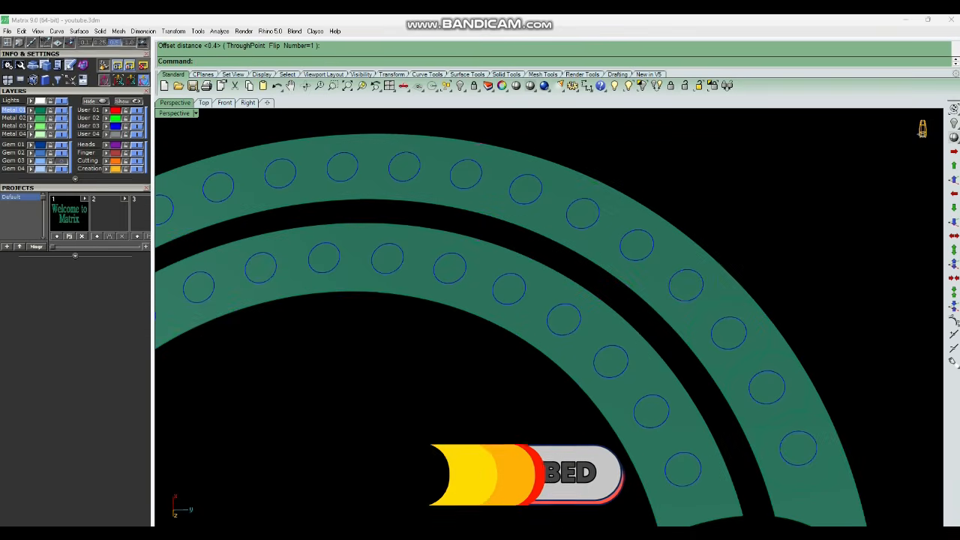
Flip the normal direction of the top surface with the Dir command.
scroll(75, 225, up, 3)
click(229, 276)
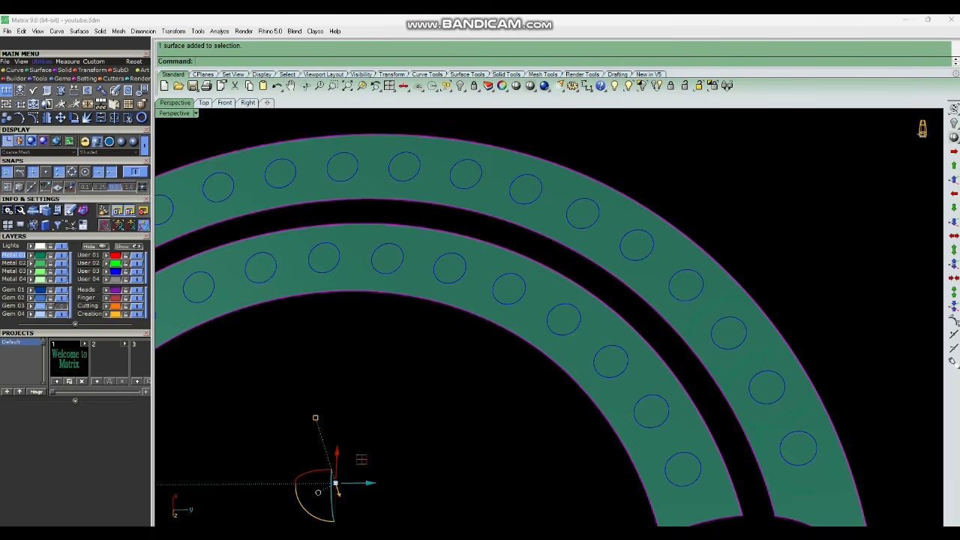
click(6, 90)
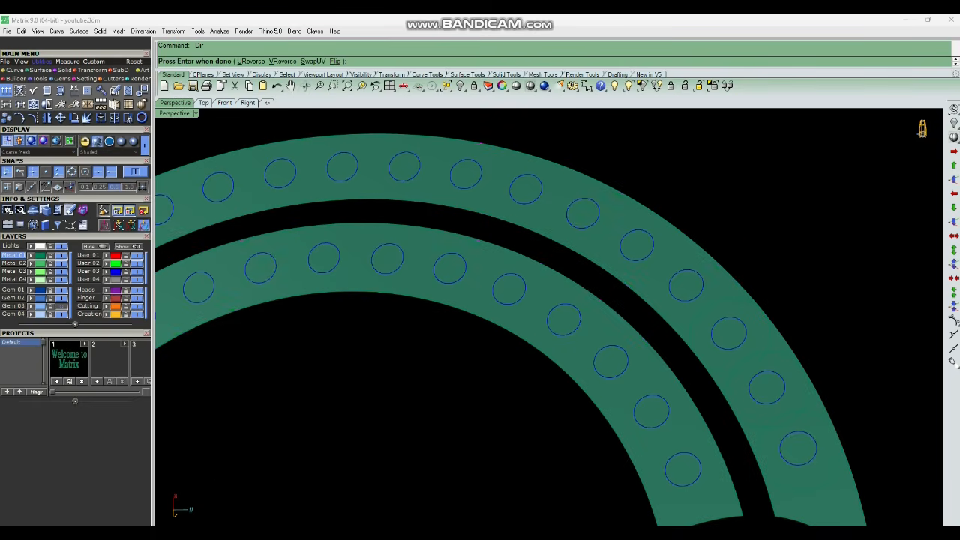
click(335, 61)
scroll(630, 242, down, 9)
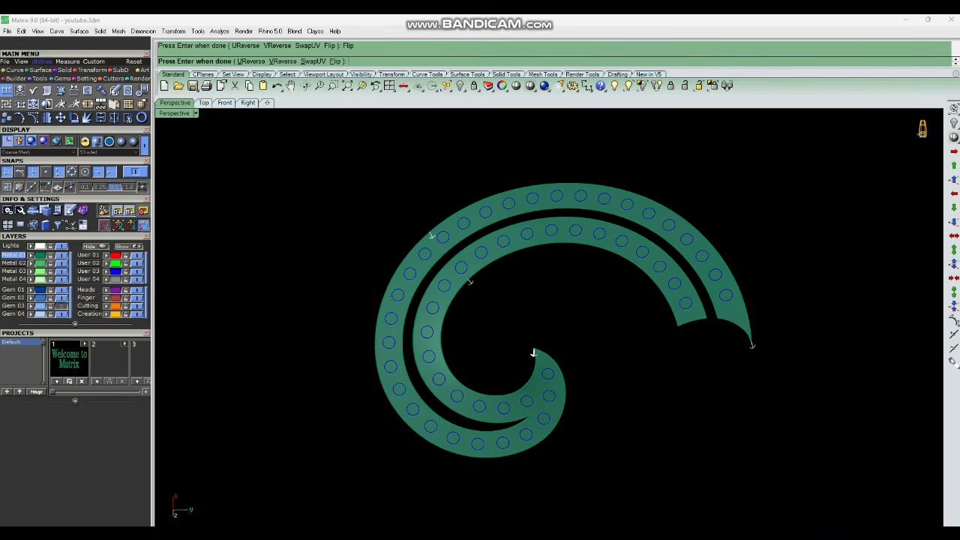
key(Return)
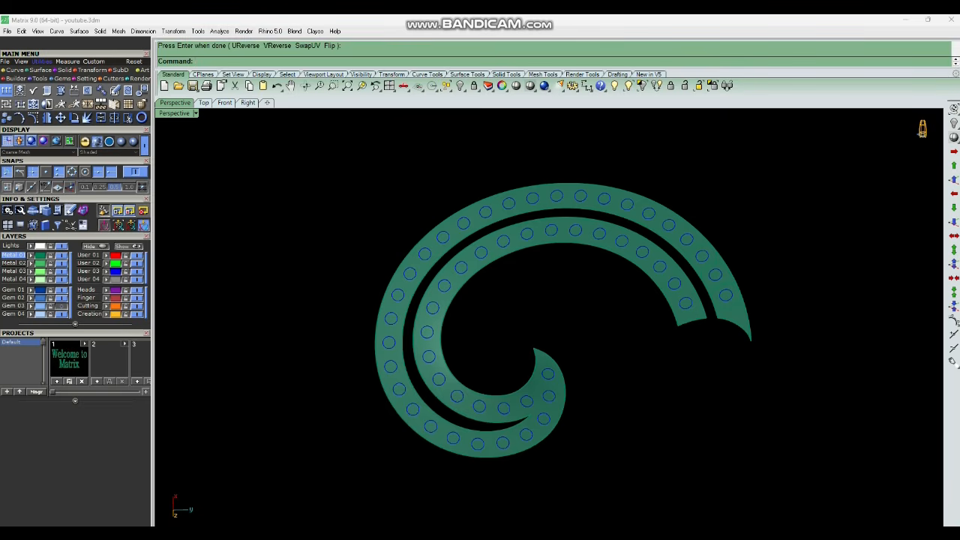
Offset another circle on the outer band onto the top surface at distance 0.4.
text(oc)
key(Return)
scroll(687, 240, up, 12)
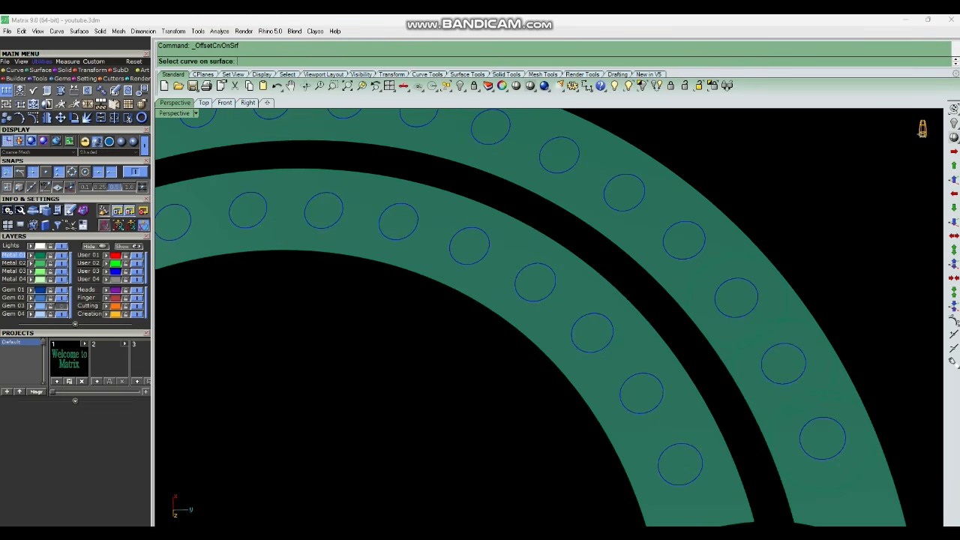
click(703, 248)
click(717, 257)
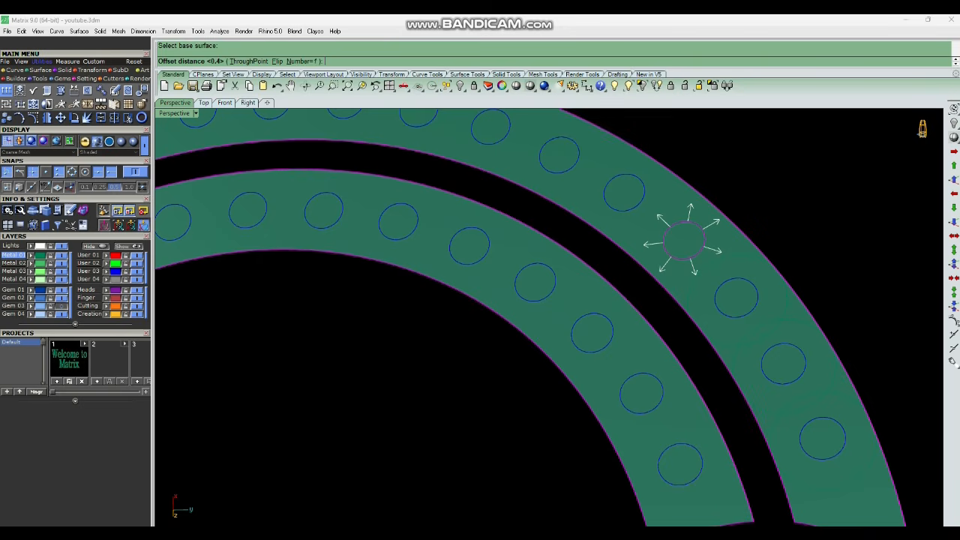
click(682, 240)
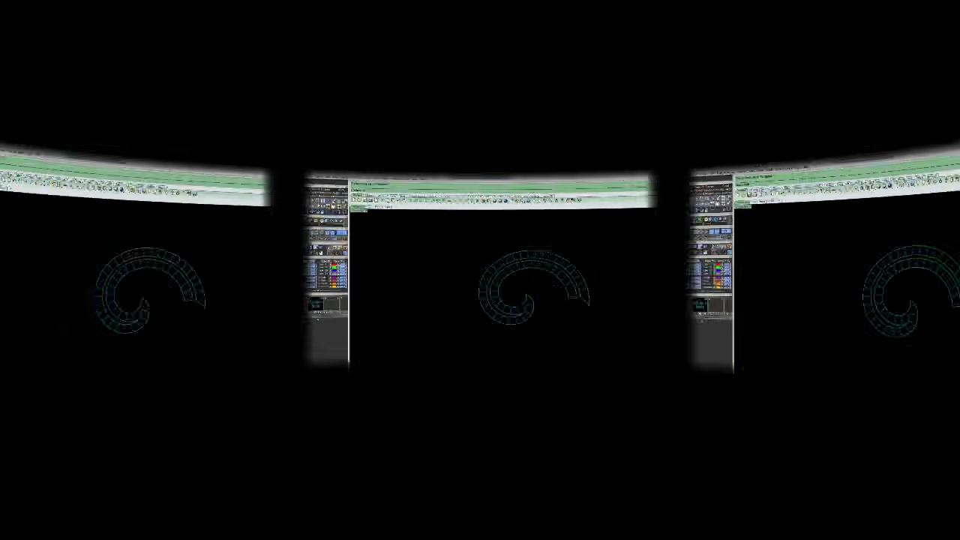
Delete the group of original cutter outline circles in wireframe view.
scroll(596, 255, up, 5)
scroll(596, 255, down, 6)
right_drag(596, 254, 596, 289)
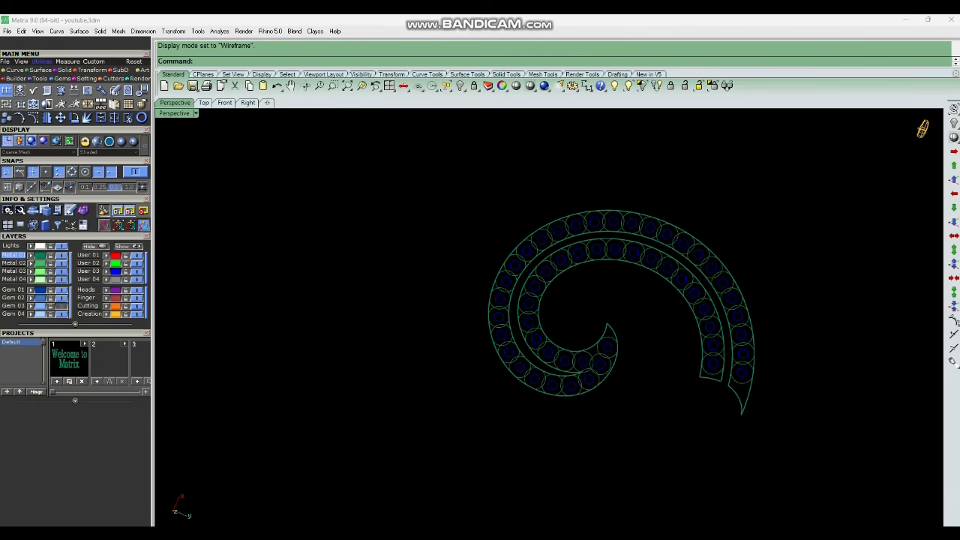
scroll(593, 359, up, 4)
scroll(545, 365, down, 4)
right_drag(546, 365, 576, 387)
scroll(593, 270, up, 5)
scroll(559, 382, down, 6)
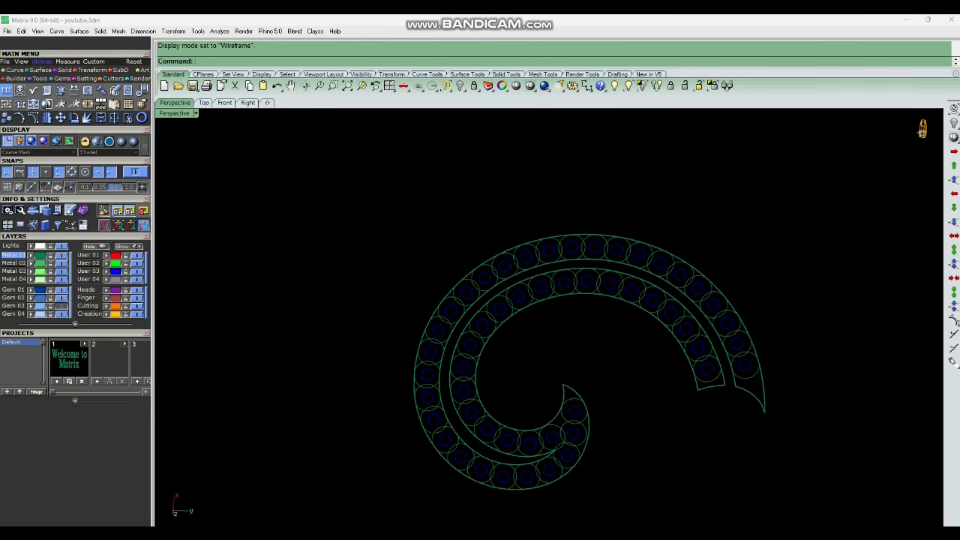
click(530, 480)
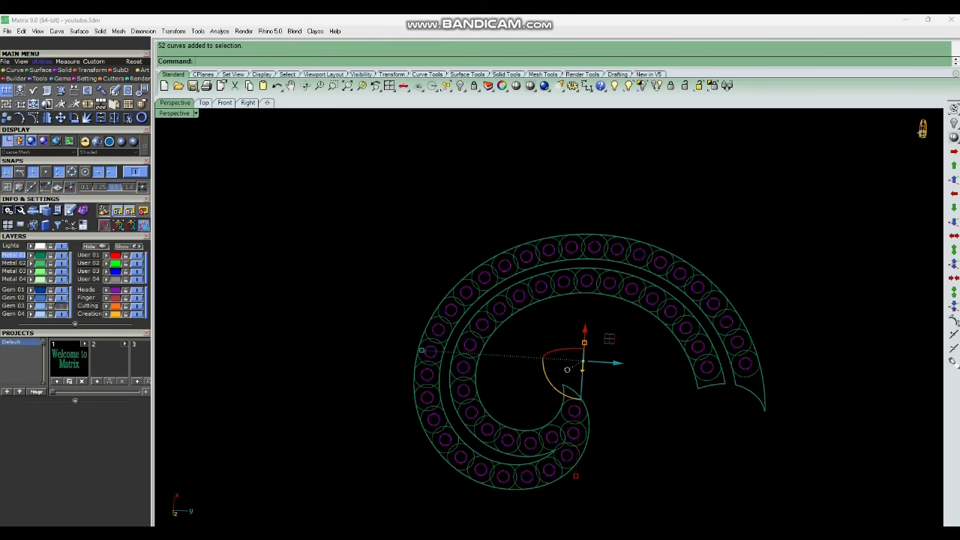
key(Delete)
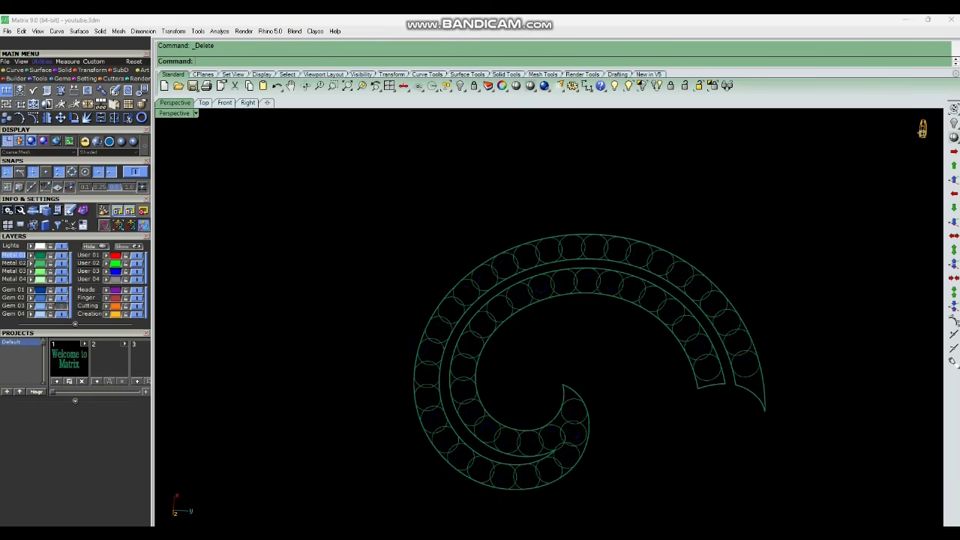
Select all the offset circles on both bands and group them.
scroll(500, 264, down, 2)
drag(372, 213, 828, 384)
shift+drag(371, 308, 645, 488)
key(ctrl+g)
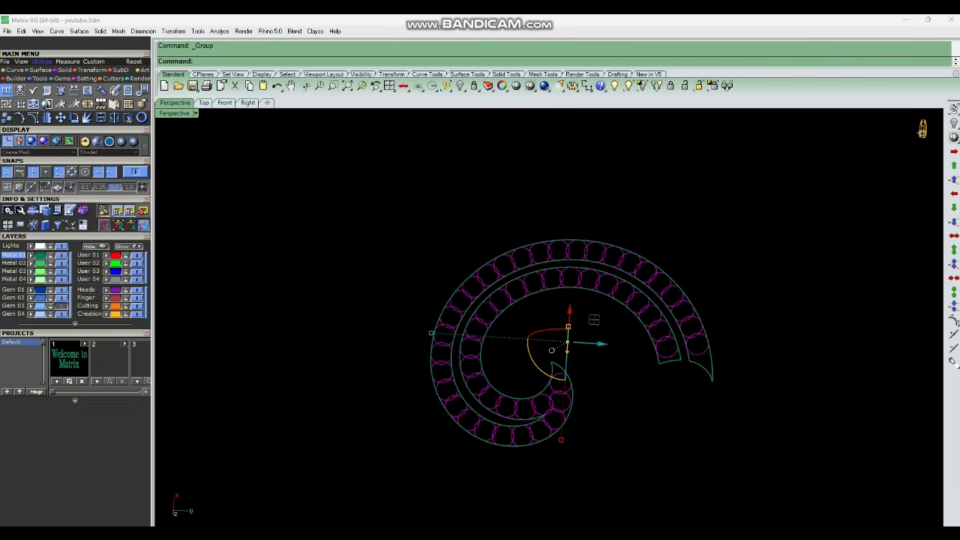
scroll(627, 350, up, 6)
key(Escape)
scroll(750, 311, up, 4)
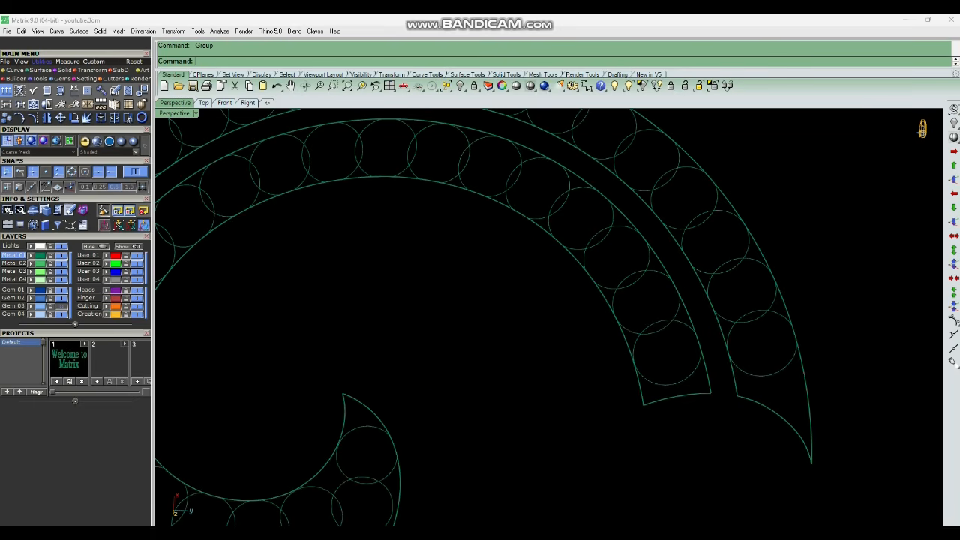
Draw a line between the intersection points of two adjacent offset circles on the outer band.
click(102, 90)
scroll(748, 335, up, 5)
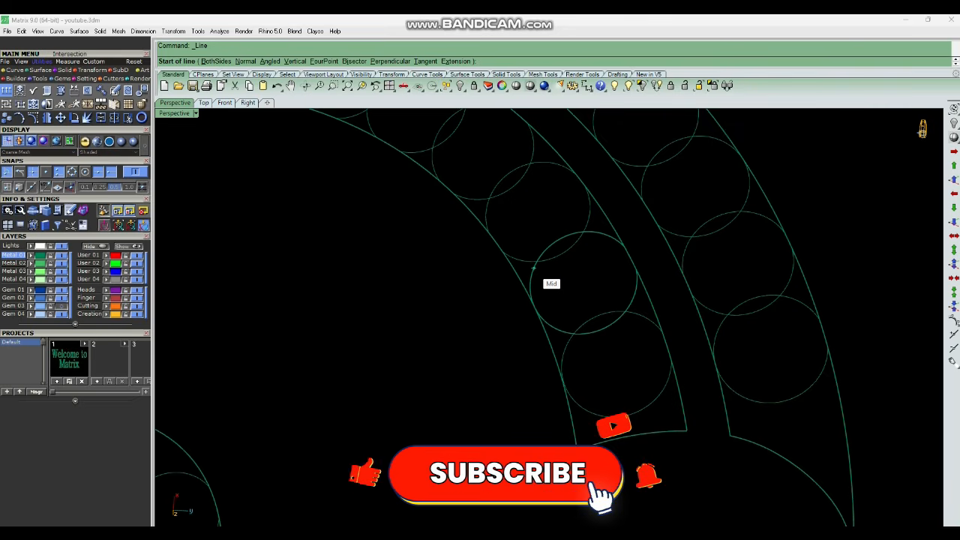
scroll(737, 324, up, 3)
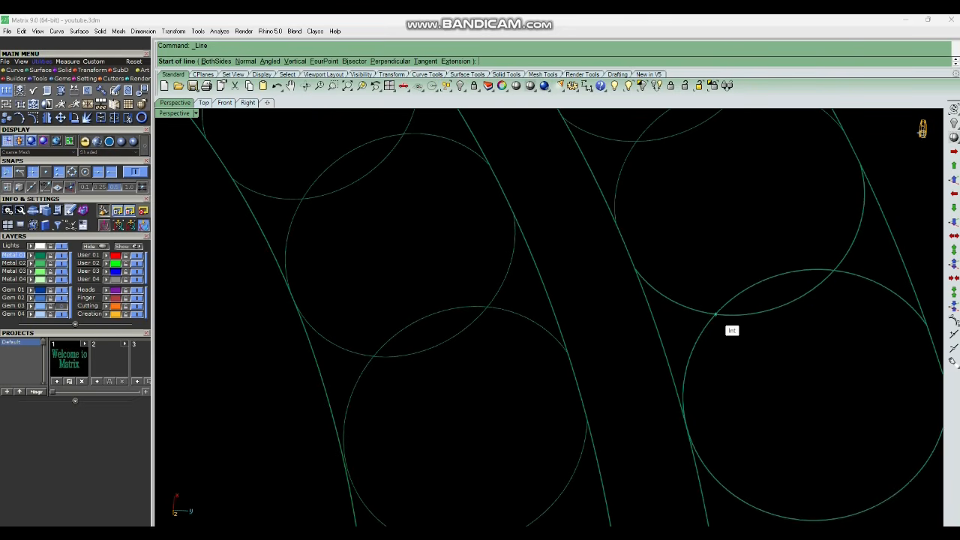
click(715, 315)
click(833, 272)
scroll(697, 244, down, 7)
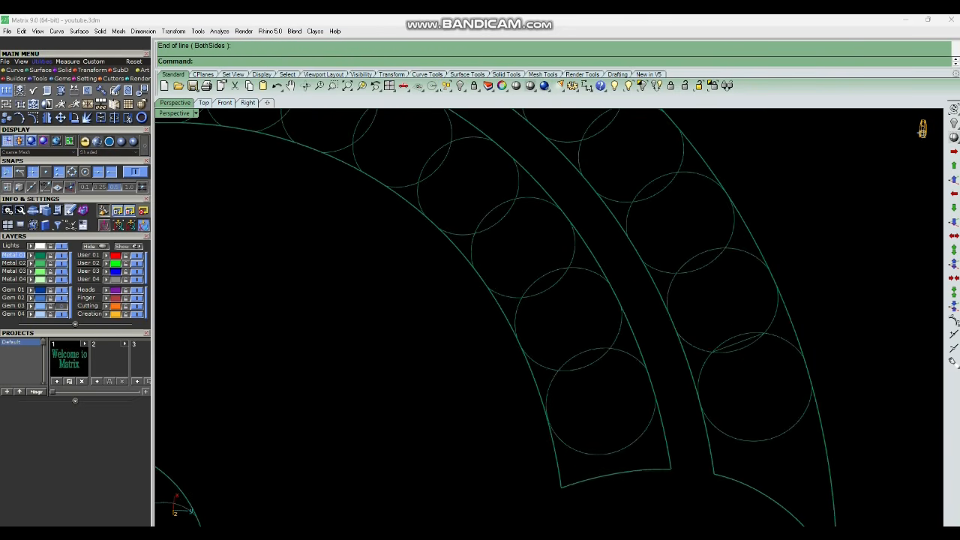
right_drag(697, 252, 659, 300)
right_click(663, 326)
click(668, 341)
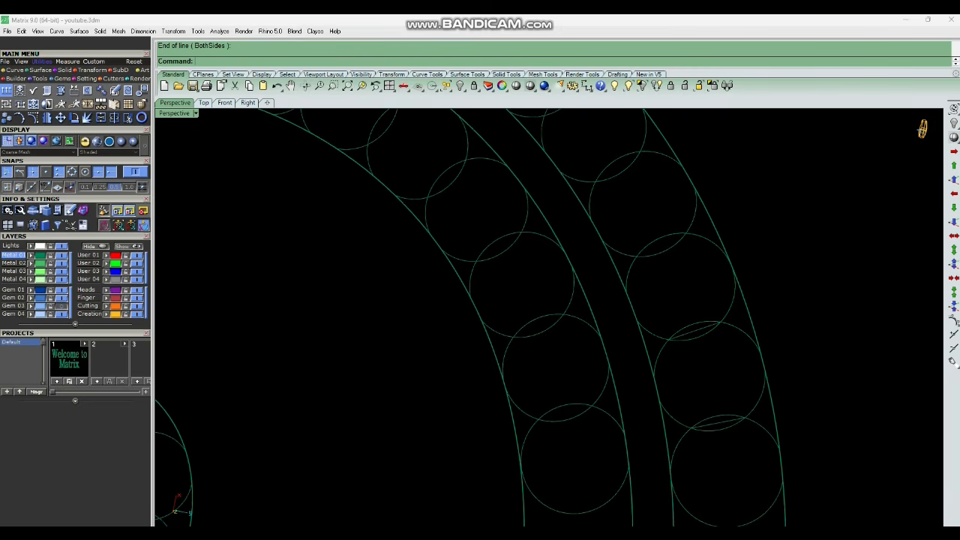
click(686, 233)
scroll(629, 304, down, 7)
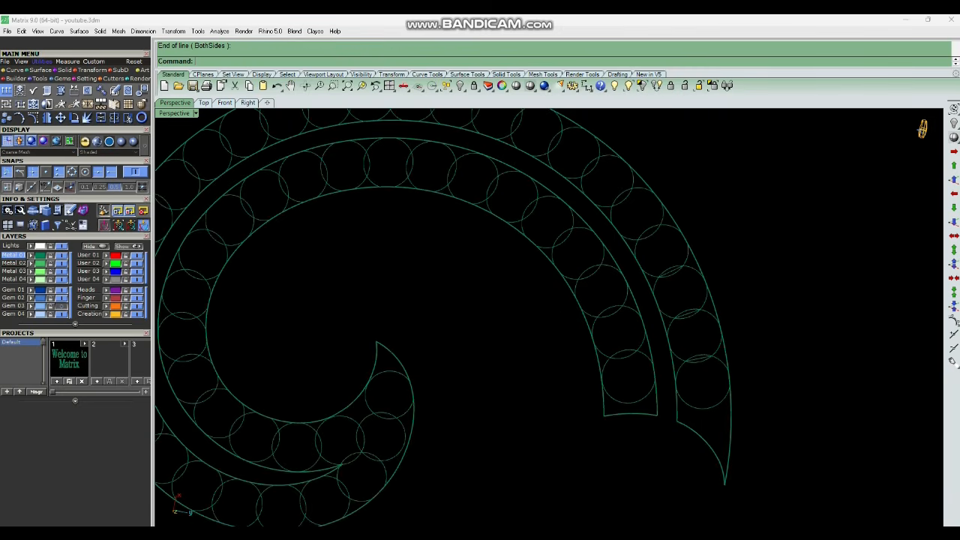
Draw more lines joining the intersection points of neighbouring offset circles across the bands.
scroll(612, 251, up, 7)
right_click(605, 249)
scroll(600, 248, up, 3)
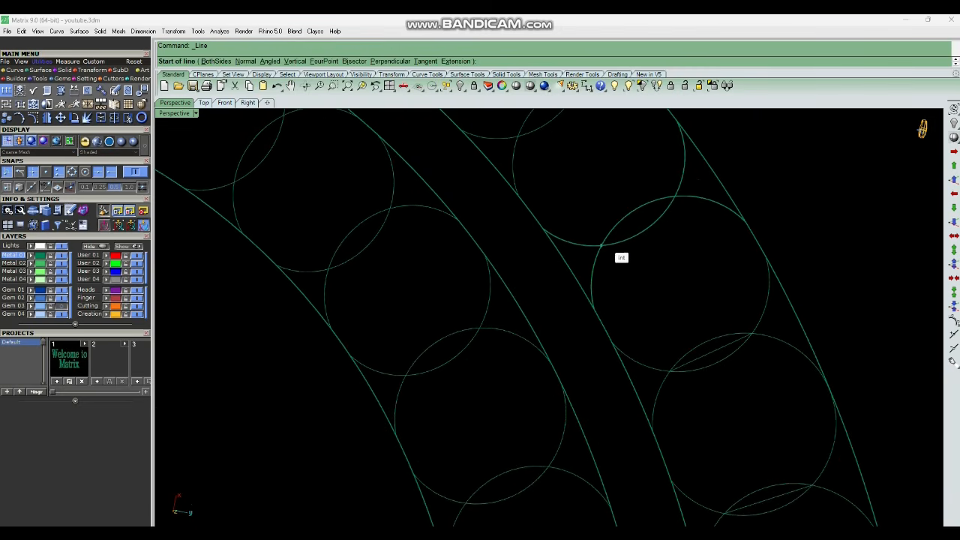
click(600, 246)
scroll(674, 221, down, 5)
scroll(619, 235, up, 5)
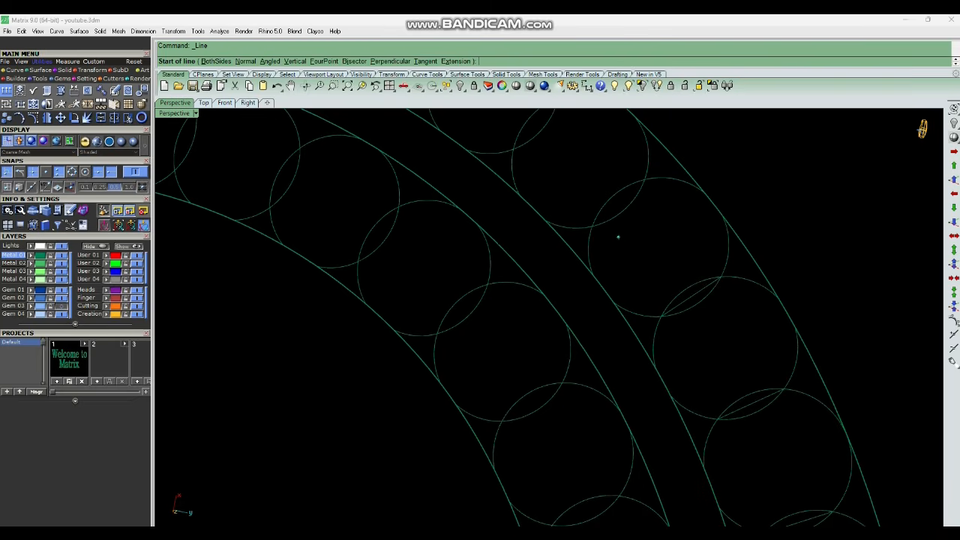
click(639, 189)
right_click(639, 190)
scroll(639, 191, down, 5)
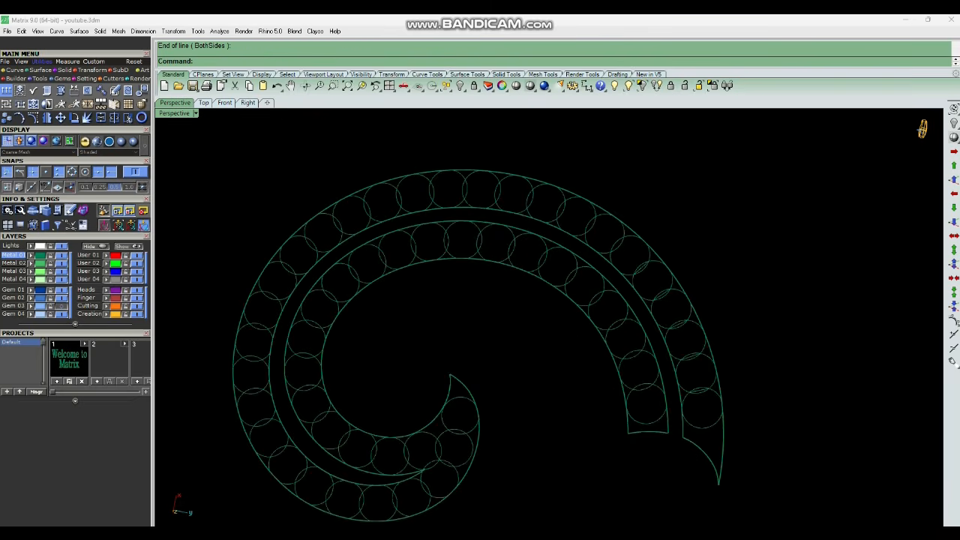
scroll(578, 238, up, 5)
click(580, 266)
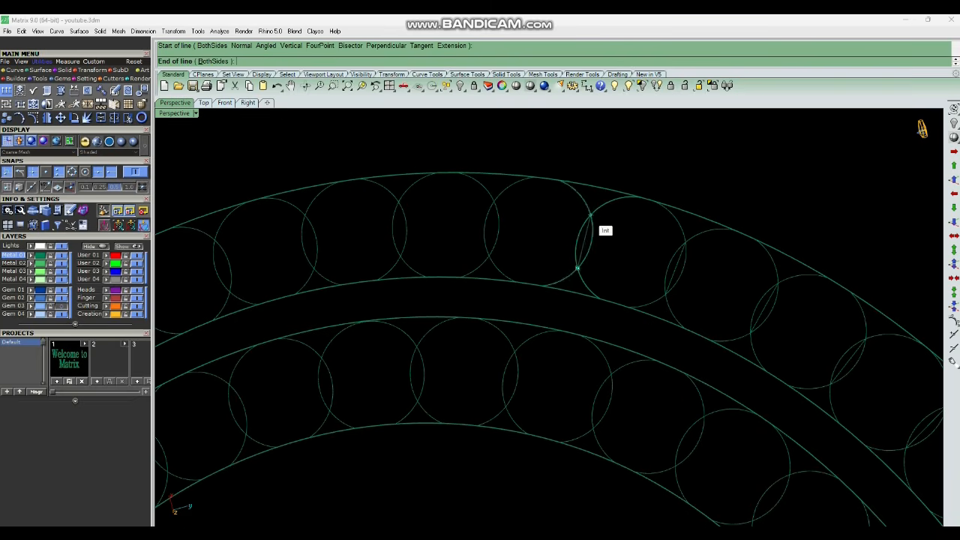
click(591, 215)
scroll(634, 263, down, 6)
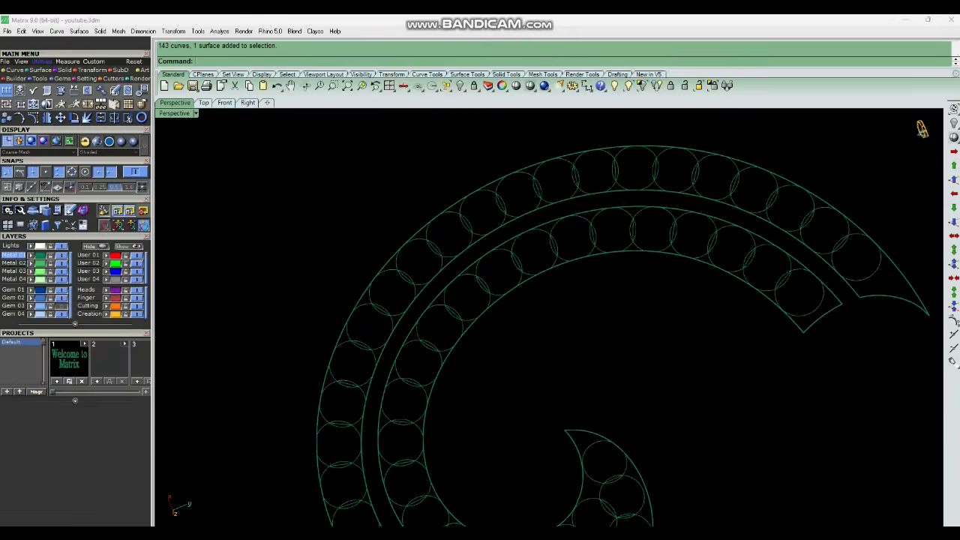
Delete the grouped offset circles.
scroll(715, 202, down, 4)
scroll(494, 321, up, 5)
scroll(551, 329, down, 7)
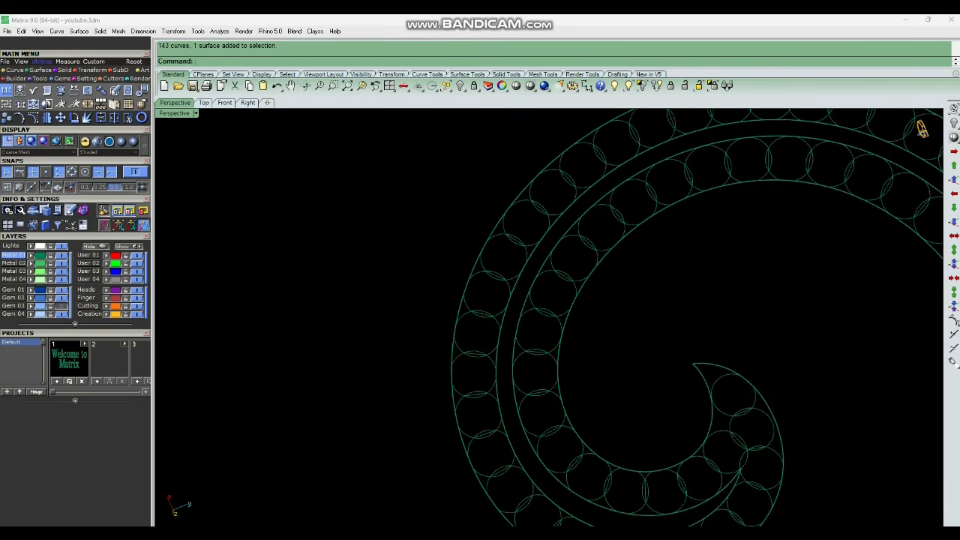
scroll(649, 405, up, 8)
scroll(643, 389, down, 6)
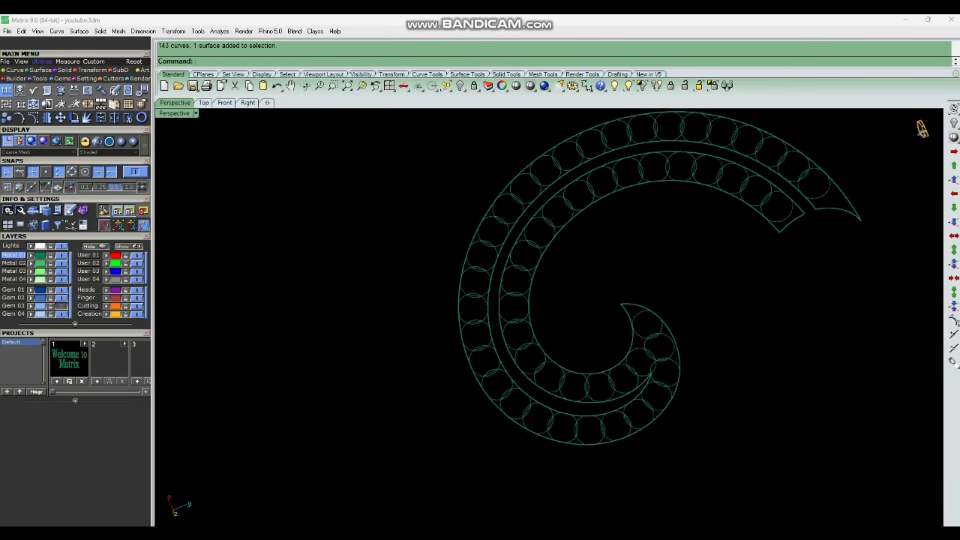
right_drag(643, 389, 577, 330)
scroll(622, 200, up, 6)
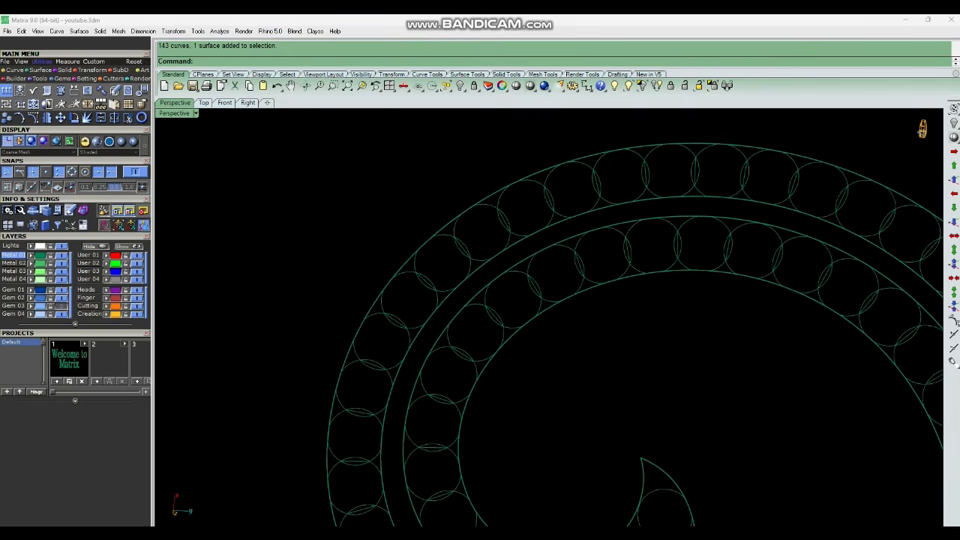
scroll(547, 314, down, 5)
scroll(547, 315, up, 7)
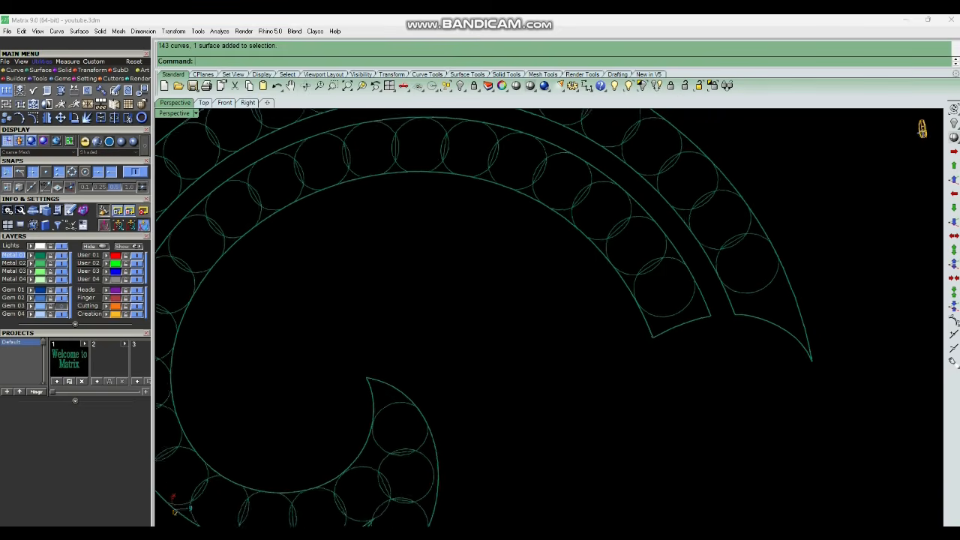
click(674, 302)
scroll(674, 297, down, 2)
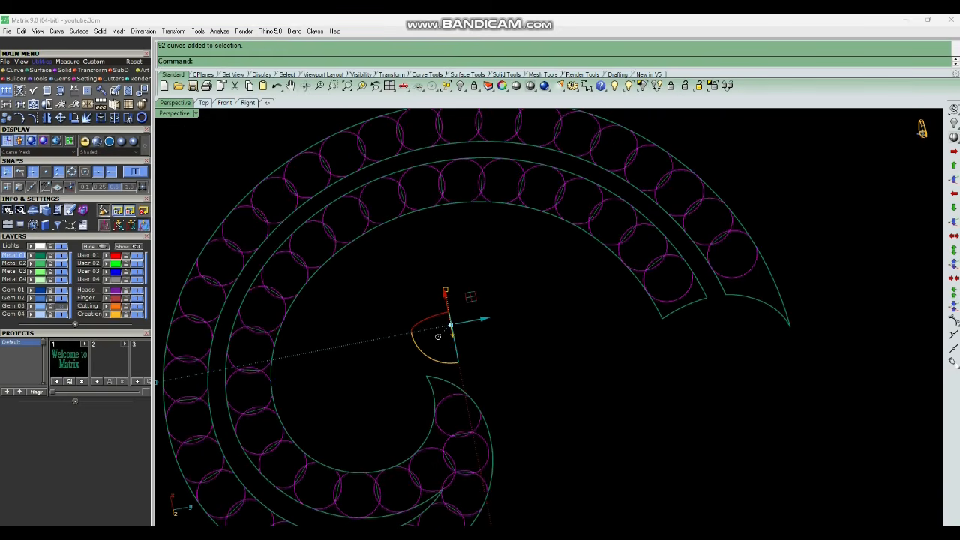
key(Delete)
scroll(688, 297, down, 3)
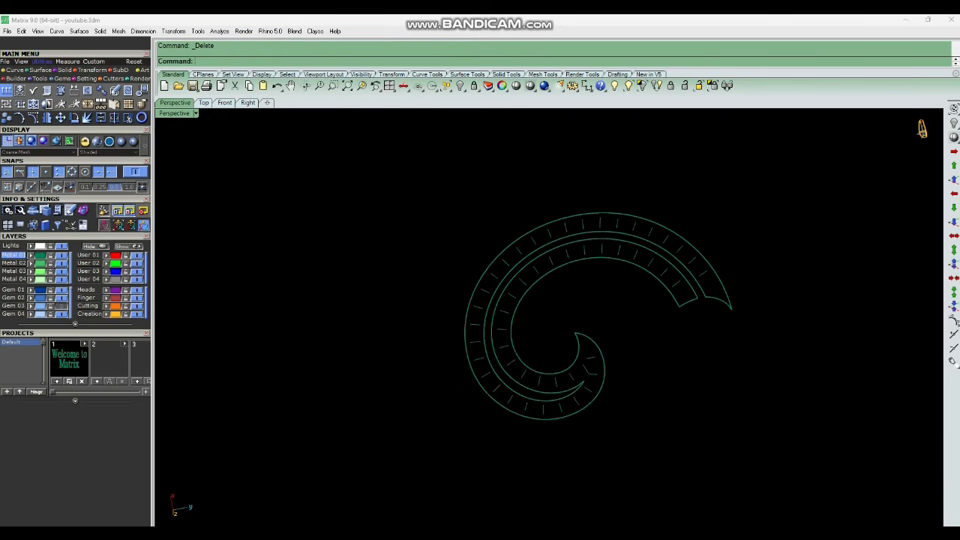
Offset a dividing line near the outer band's end by 0.1 along the top surface, then delete the original line.
right_drag(687, 298, 739, 294)
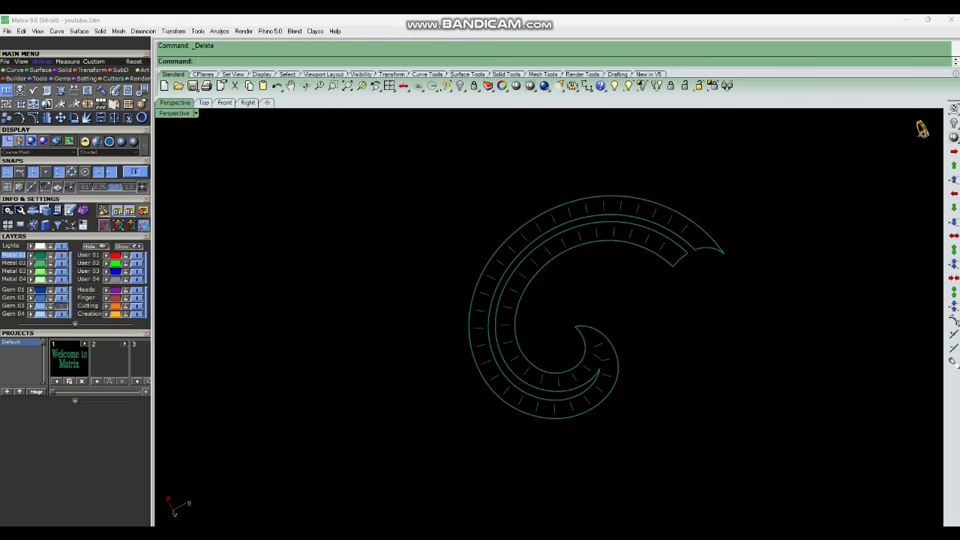
scroll(680, 229, up, 10)
click(696, 223)
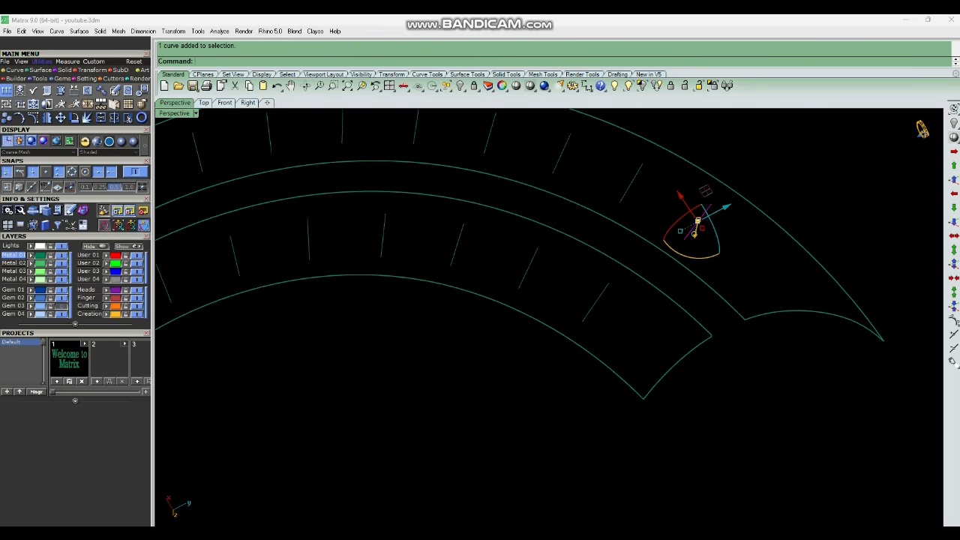
text(os)
key(Return)
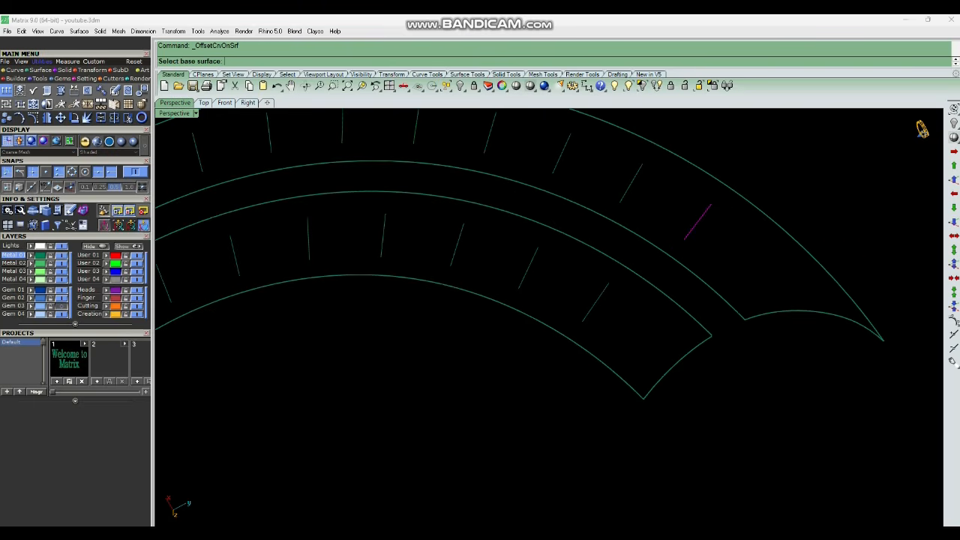
click(660, 253)
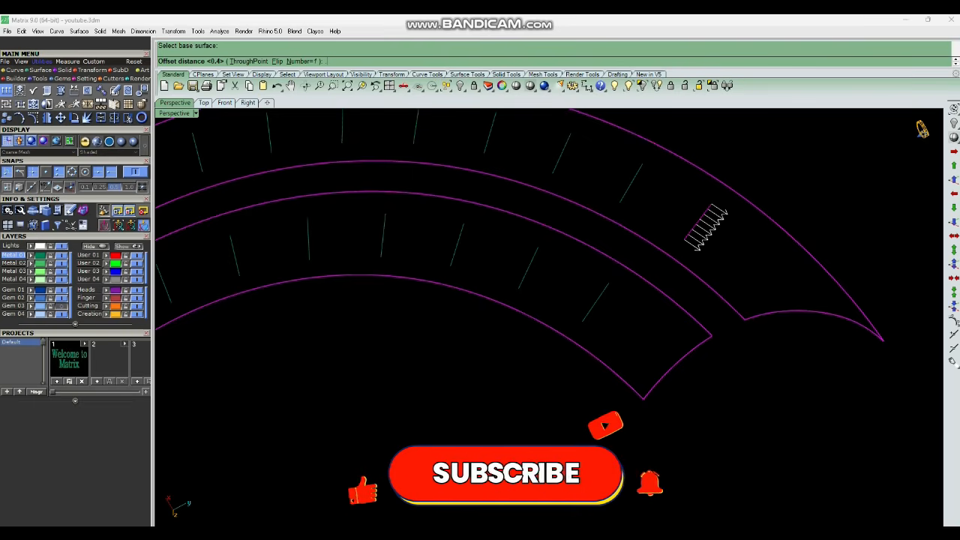
text(0.1)
key(Return)
key(Return)
key(Return)
click(659, 251)
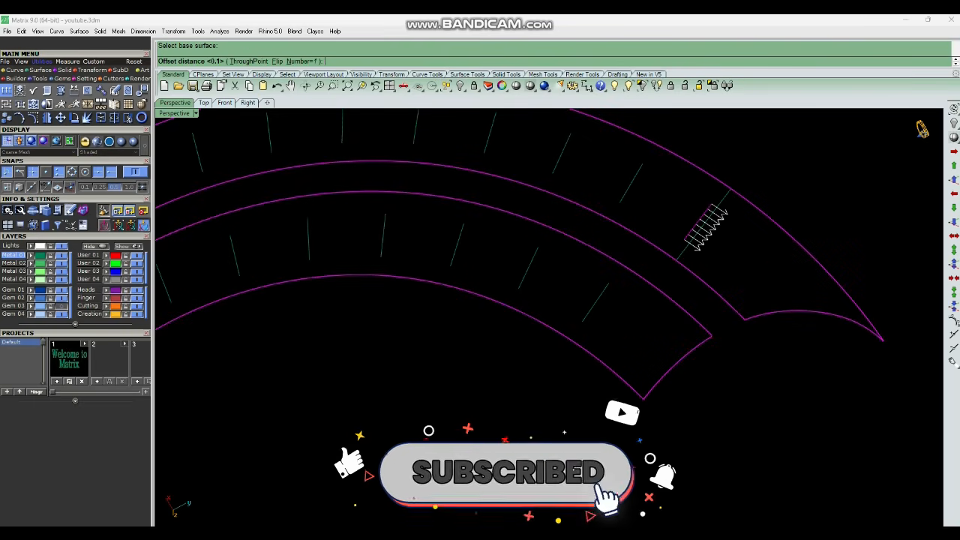
key(Return)
scroll(738, 250, down, 2)
key(Delete)
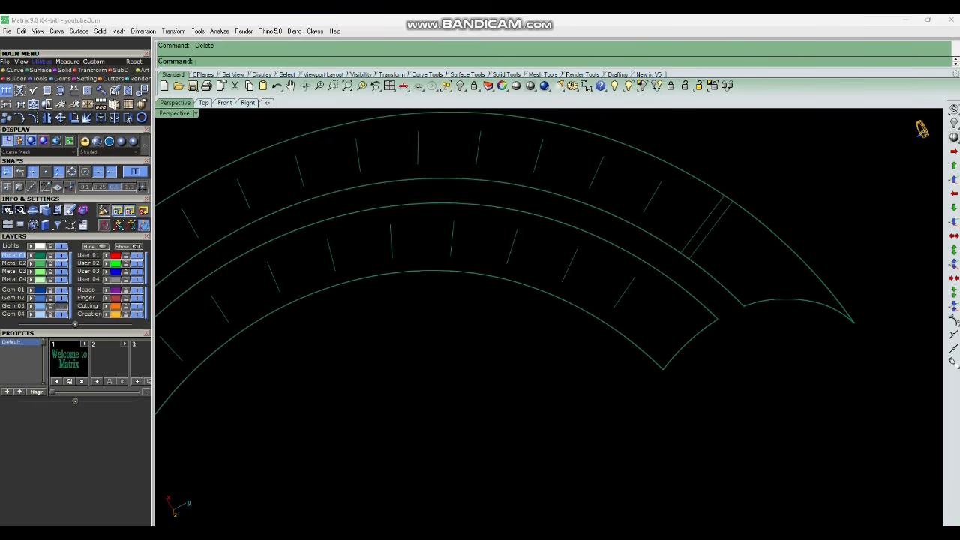
Offset the neighbouring dividing line by 0.1 along the surface with the direction flipped, then delete the original line.
scroll(735, 294, down, 4)
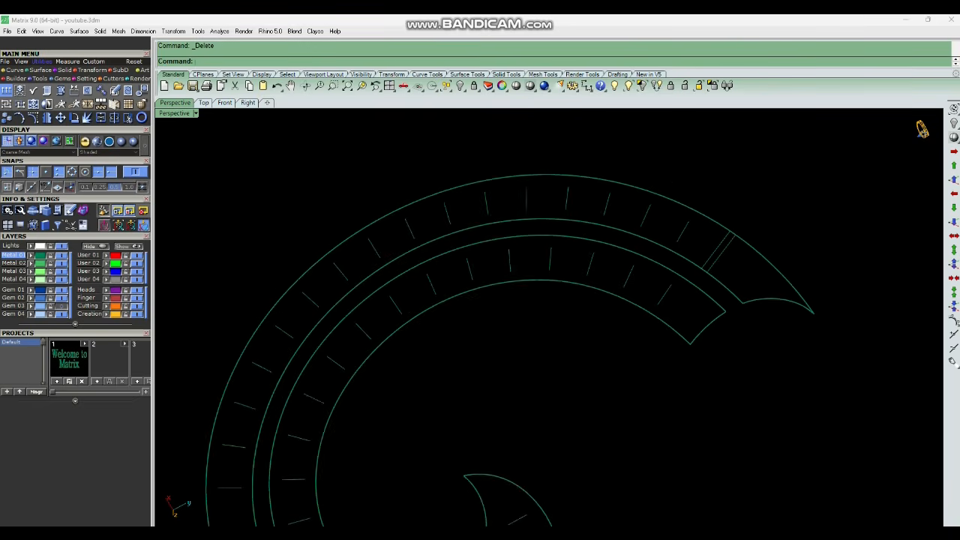
scroll(687, 219, up, 8)
key(Return)
drag(695, 236, 651, 237)
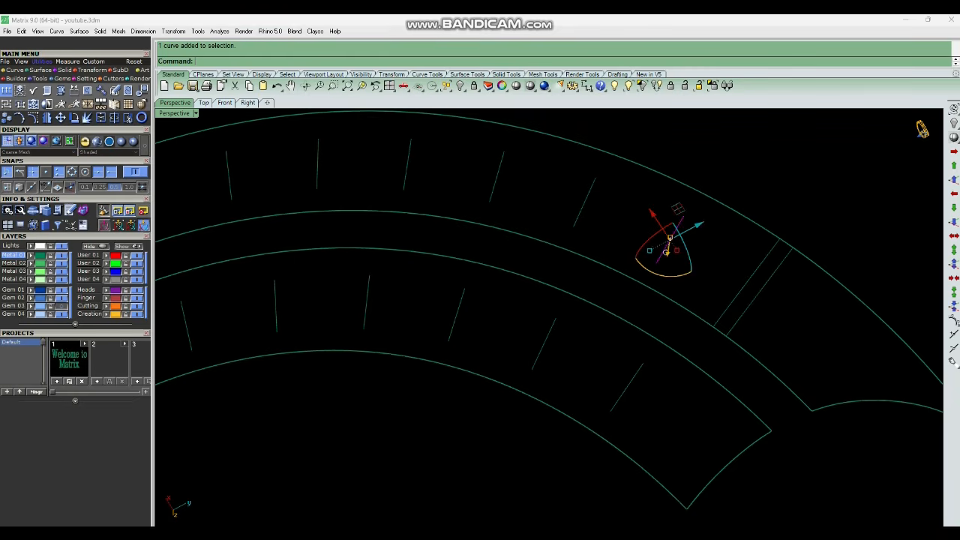
key(Return)
click(730, 208)
key(Return)
key(Return)
click(730, 207)
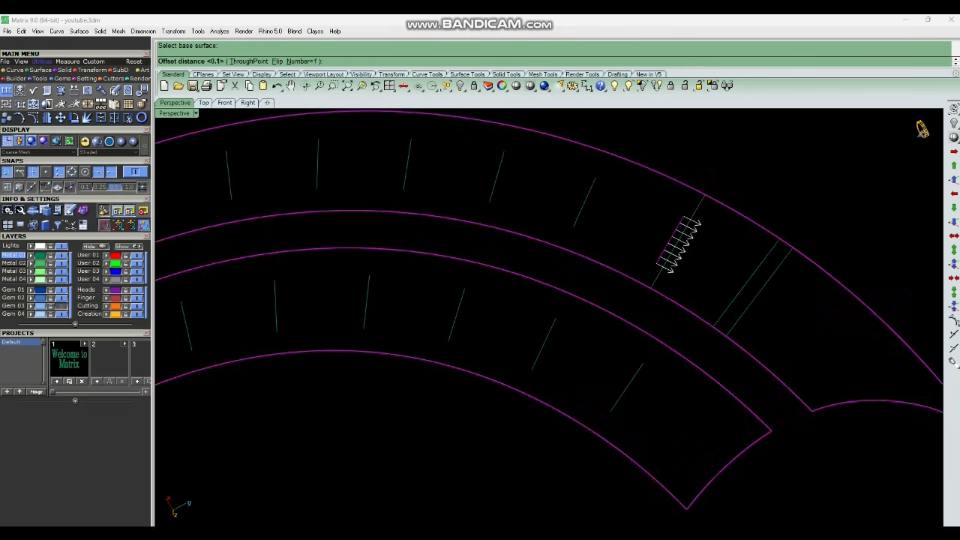
text(f)
key(Return)
key(Return)
scroll(712, 242, down, 4)
key(Delete)
Offset another dividing line on the outer band by 0.1 along the surface and delete the original line.
scroll(753, 255, down, 2)
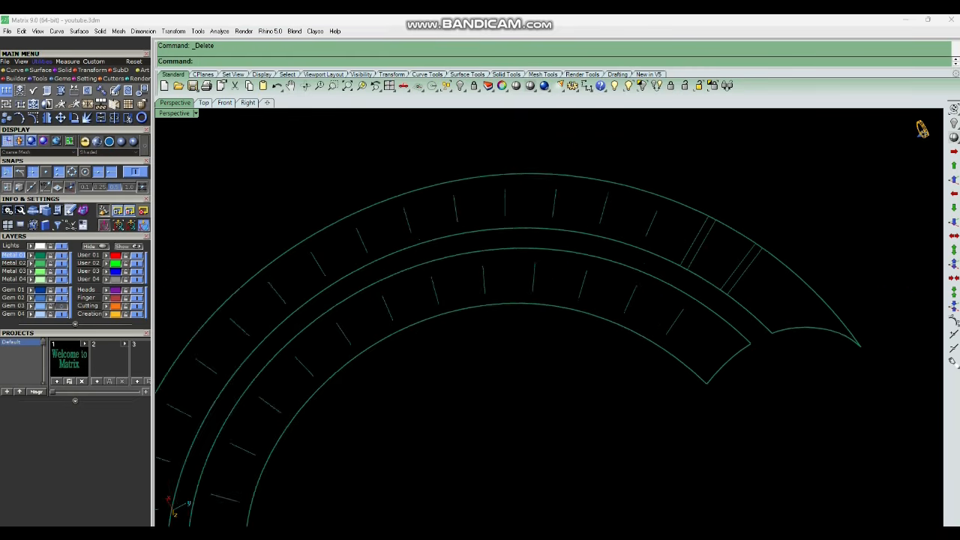
scroll(701, 249, down, 2)
click(662, 226)
scroll(665, 215, up, 4)
key(Return)
click(694, 209)
key(Return)
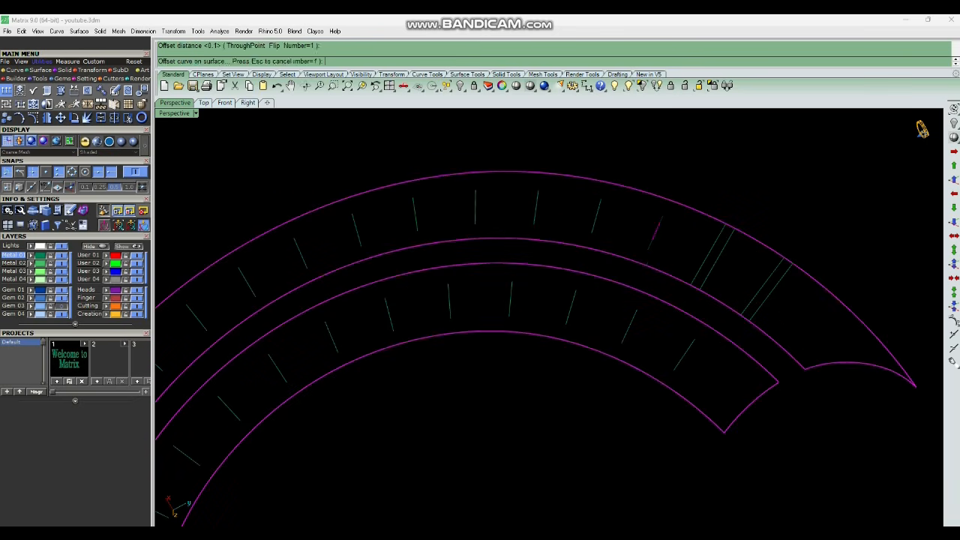
key(Return)
click(695, 209)
key(Return)
key(Delete)
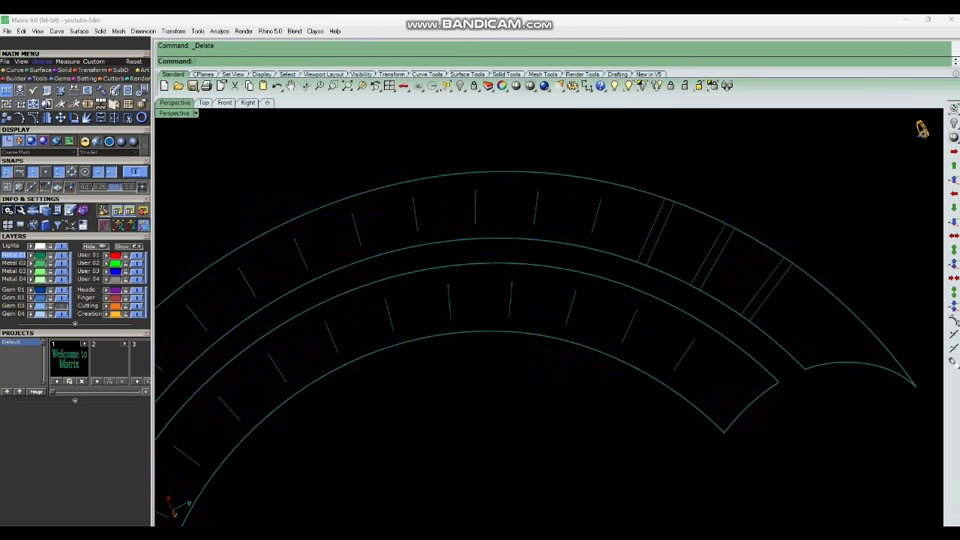
Duplicate the outer and inner boundary edges of the spiral's top surface.
scroll(664, 239, down, 3)
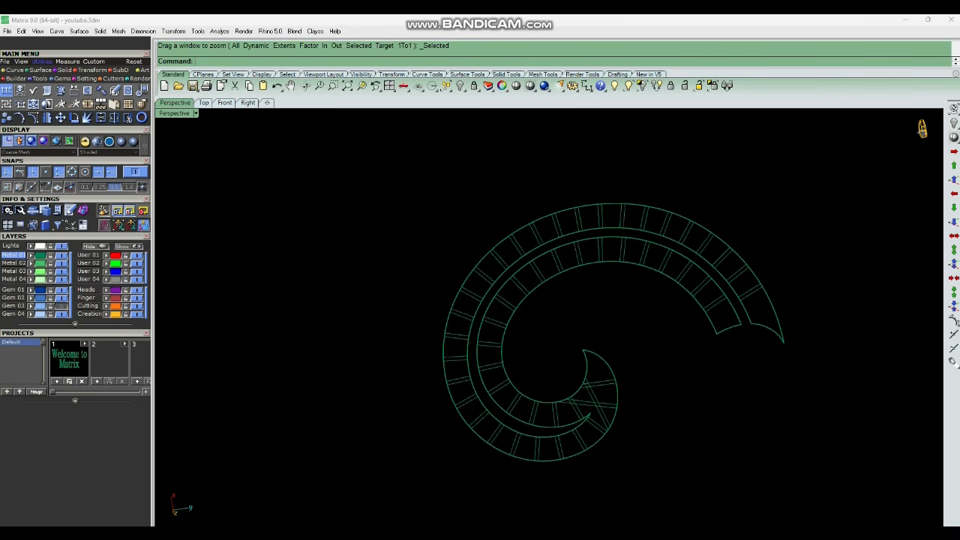
scroll(539, 406, up, 4)
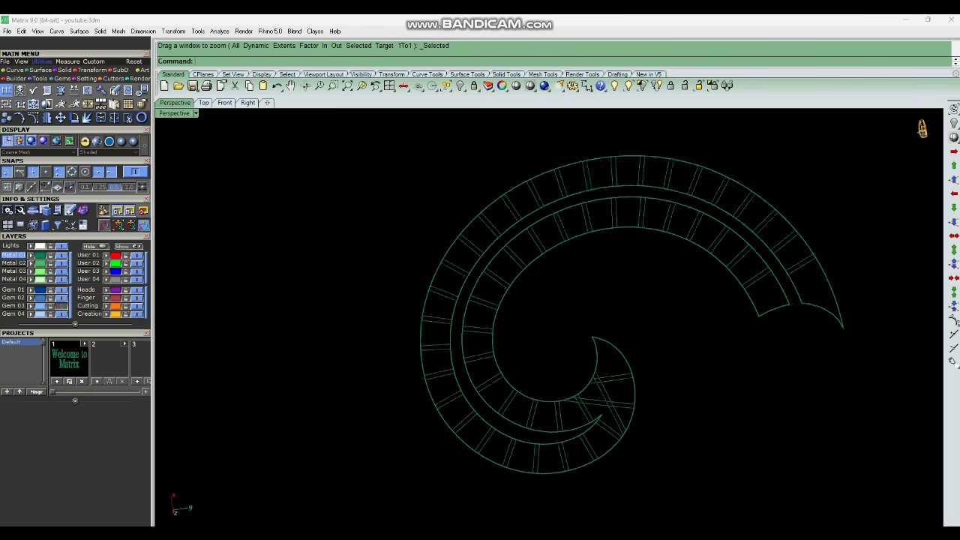
text(d)
key(Return)
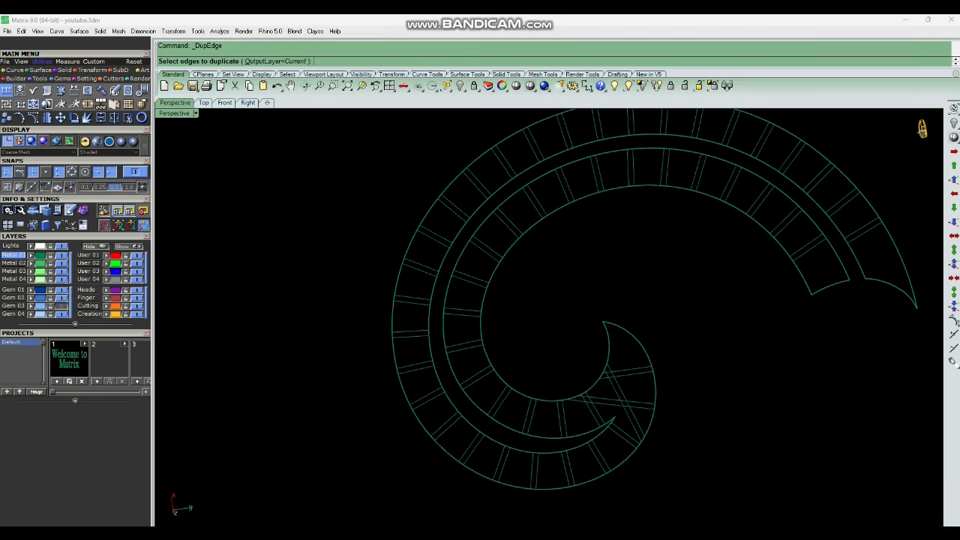
click(539, 400)
click(539, 489)
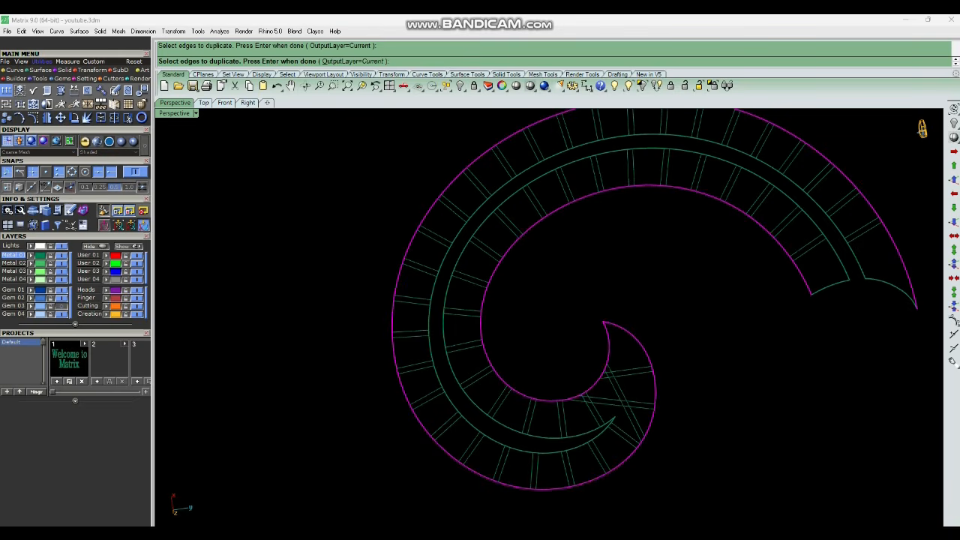
key(Return)
scroll(640, 310, down, 4)
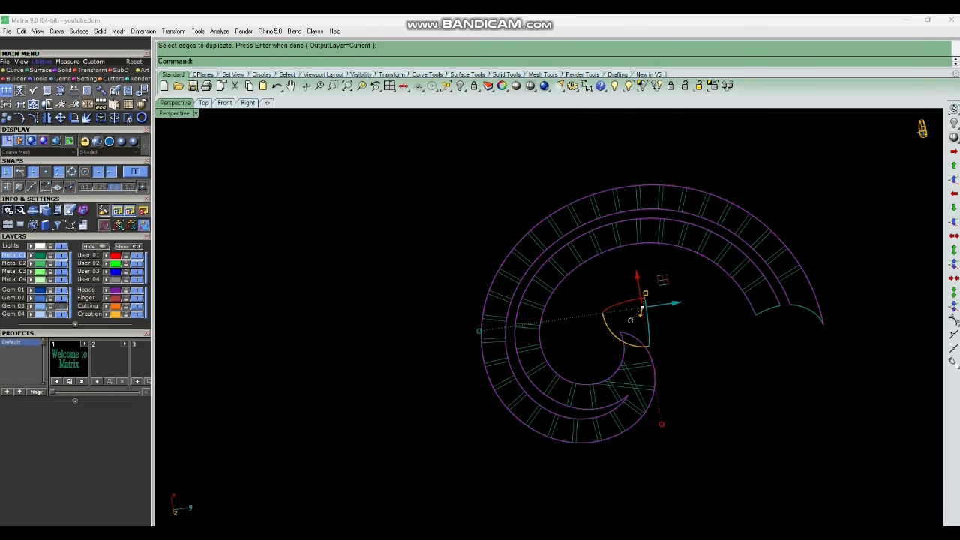
Switch the perspective viewport to shaded display.
click(516, 85)
scroll(641, 308, down, 2)
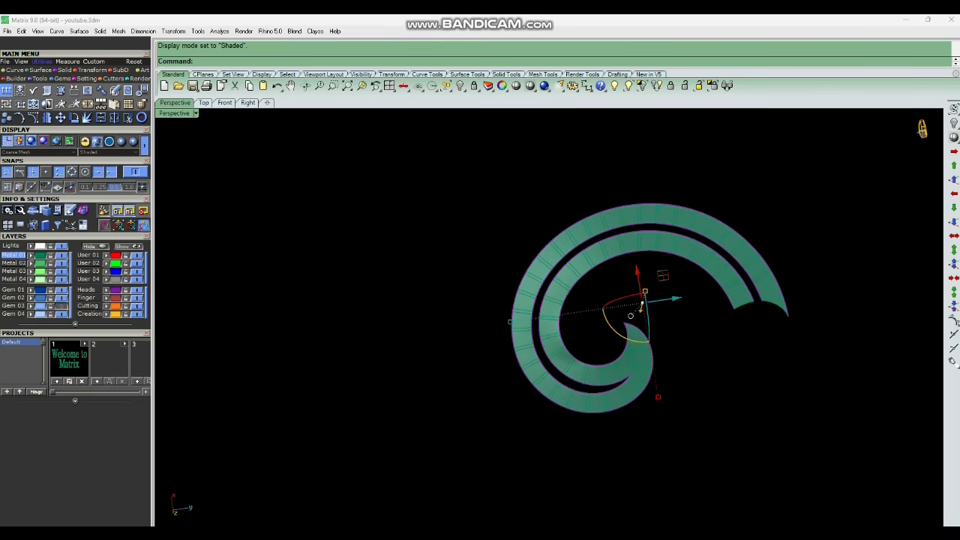
scroll(582, 311, up, 2)
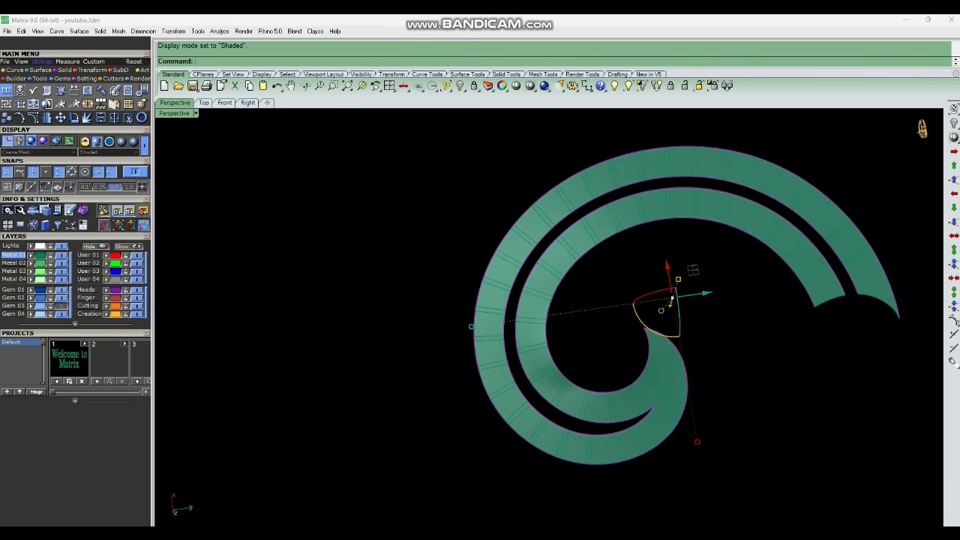
scroll(759, 278, down, 4)
right_drag(759, 278, 619, 416)
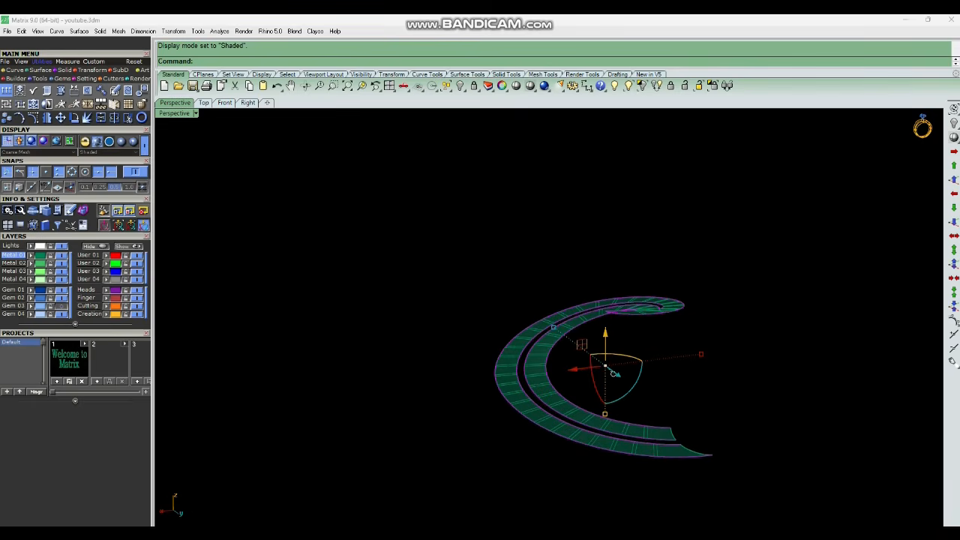
key(Escape)
Show the hidden objects, then hide everything except the spiral's top surface.
click(628, 86)
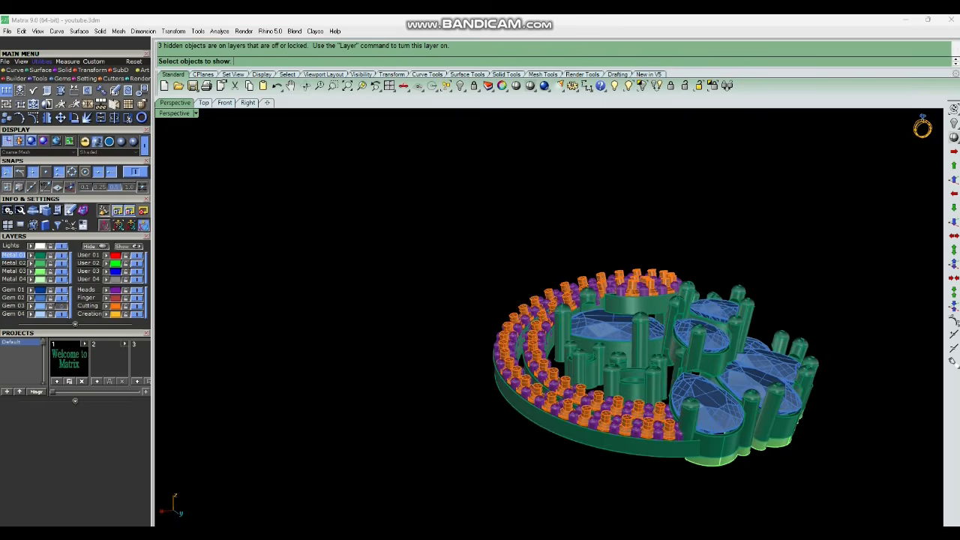
right_drag(628, 285, 720, 240)
scroll(642, 366, up, 4)
click(642, 366)
key(Return)
right_drag(642, 366, 652, 420)
click(639, 308)
key(ctrl+h)
scroll(720, 345, down, 6)
scroll(647, 224, up, 6)
right_drag(647, 224, 656, 208)
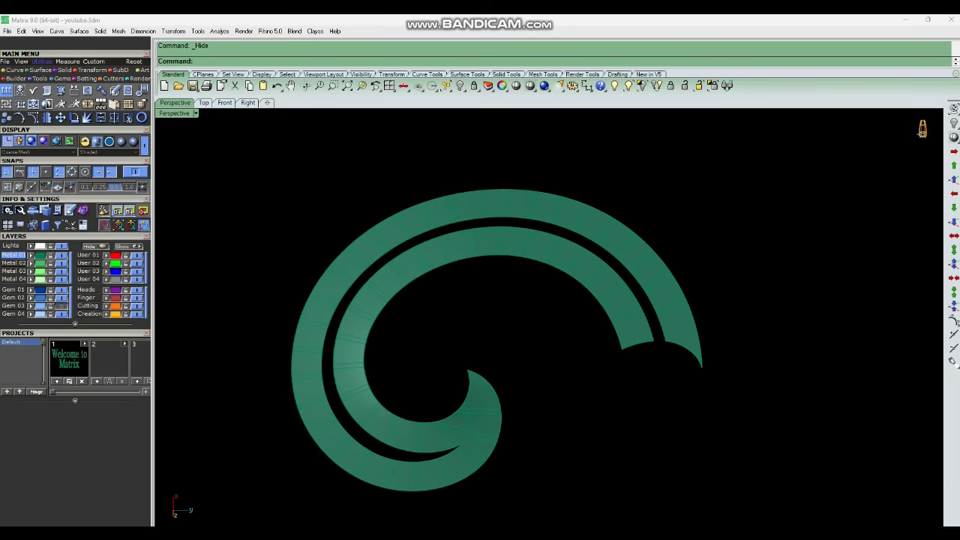
Lock the spiral's top surface.
scroll(725, 278, down, 4)
scroll(510, 420, up, 7)
click(644, 321)
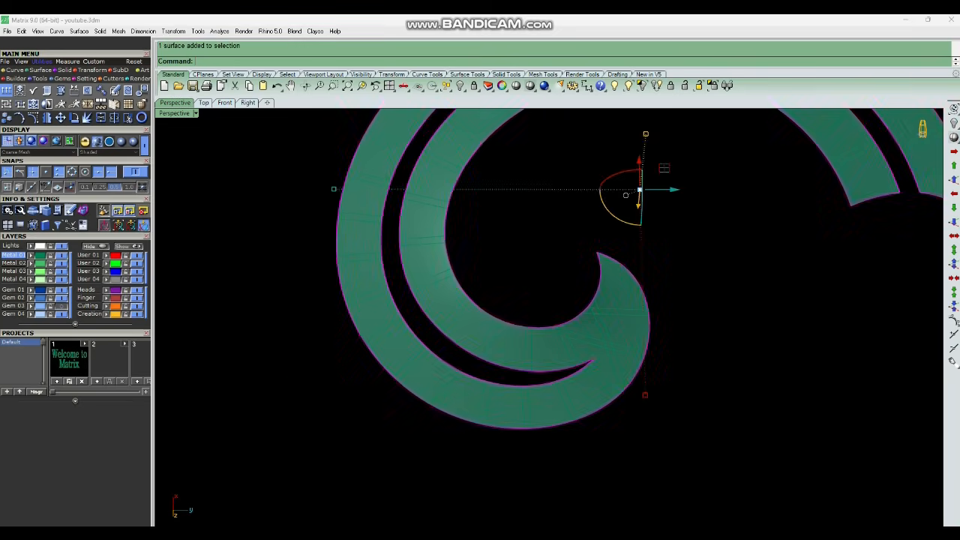
key(ctrl+l)
Split the duplicated outer edge curve at a point near the spiral's inner tip.
scroll(644, 321, up, 4)
click(652, 322)
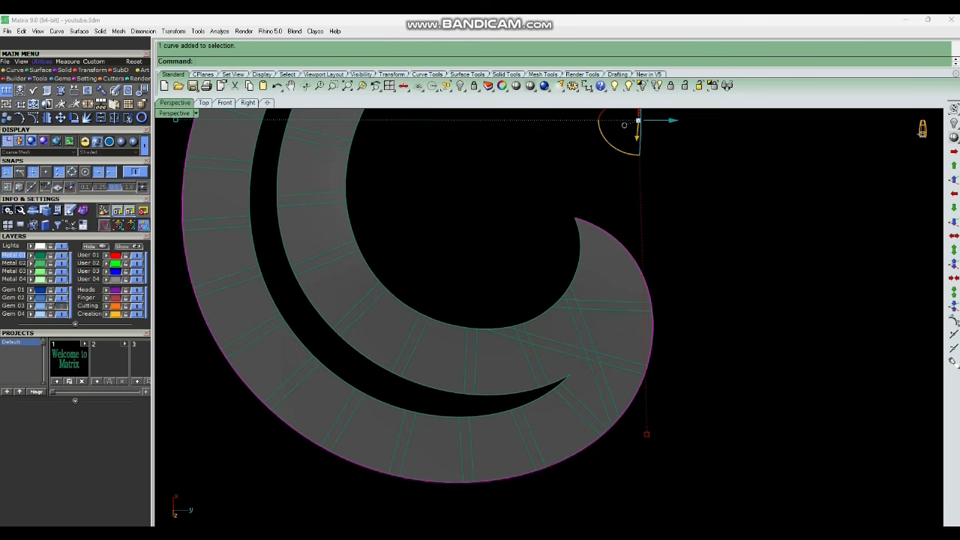
key(ctrl+shift+s)
text(p)
key(Return)
scroll(599, 230, up, 4)
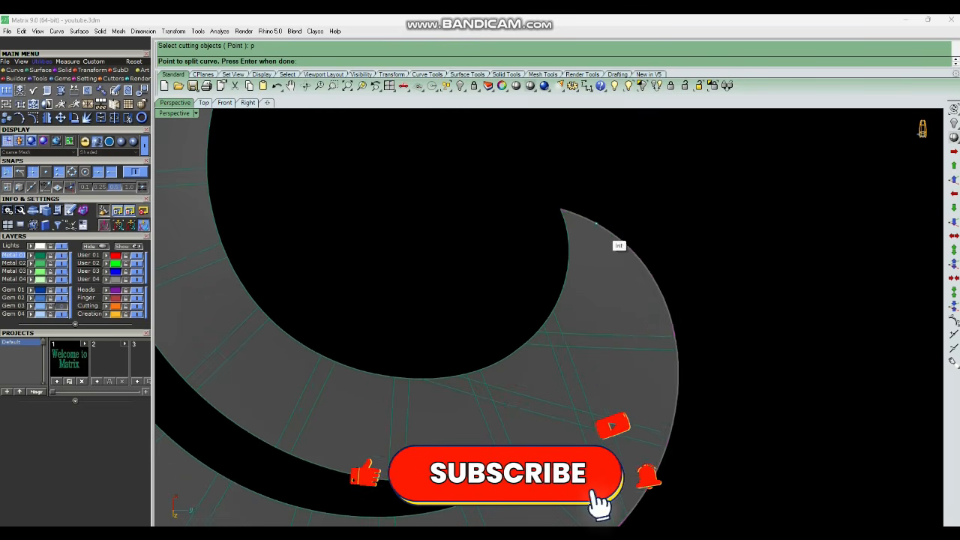
click(600, 230)
key(Return)
scroll(599, 240, down, 4)
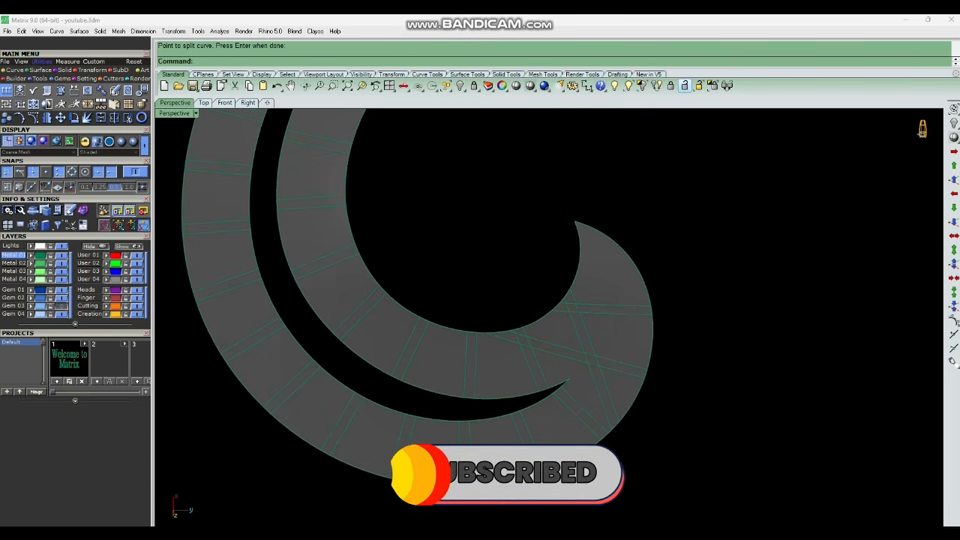
Unlock the spiral's top surface.
key(ctrl+alt+l)
click(638, 265)
click(665, 291)
scroll(613, 339, down, 6)
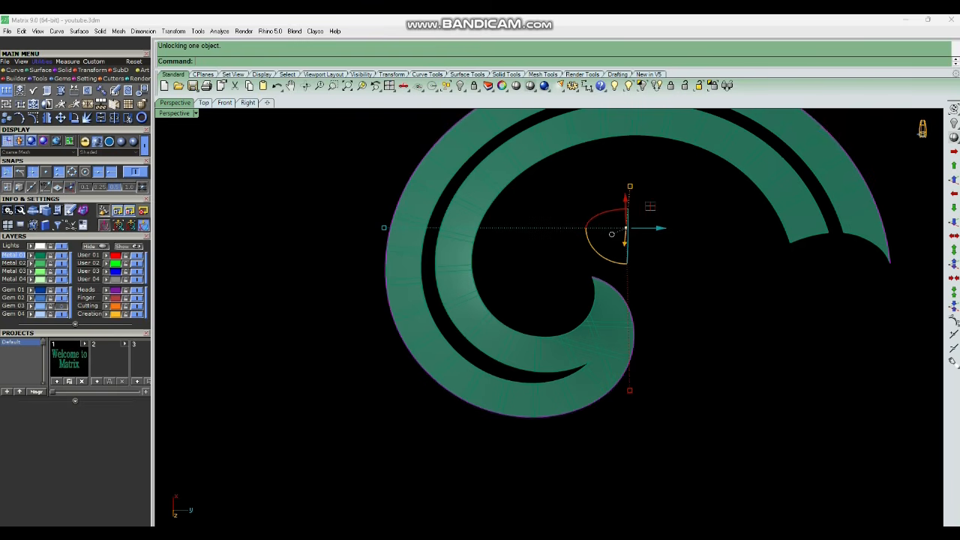
Try to offset the split edge curve along the top surface.
text(ocs)
key(Return)
scroll(617, 295, up, 6)
click(616, 300)
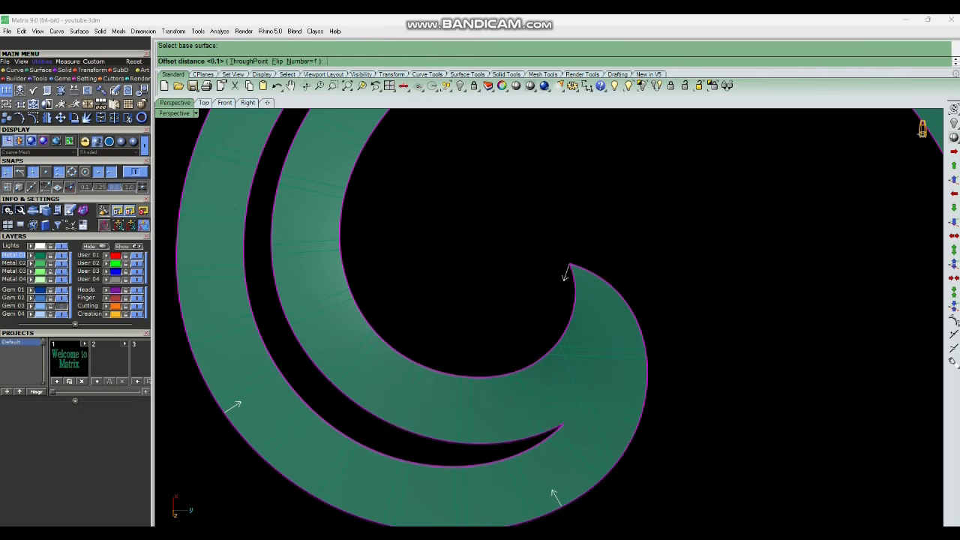
key(Return)
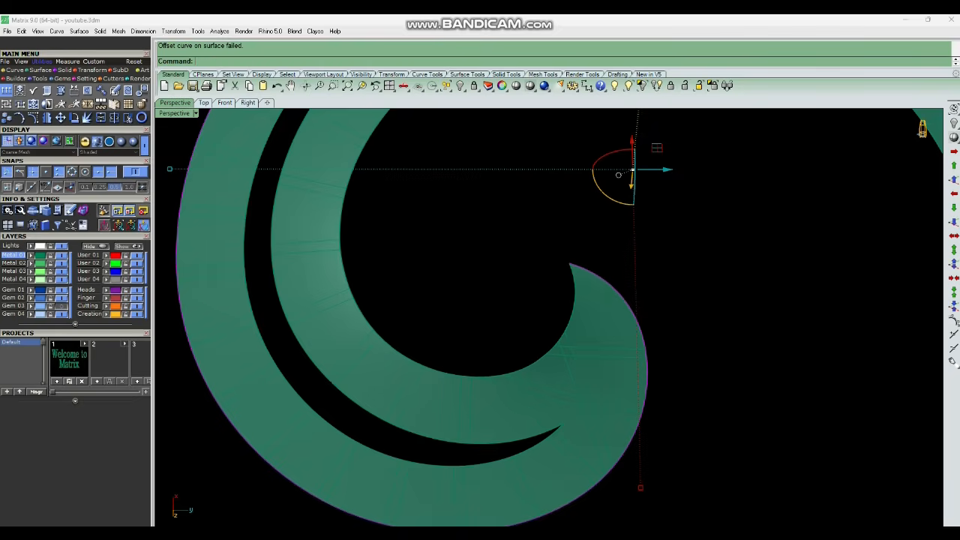
key(Escape)
Lock the spiral's top surface again.
right_drag(615, 300, 622, 330)
scroll(623, 319, up, 4)
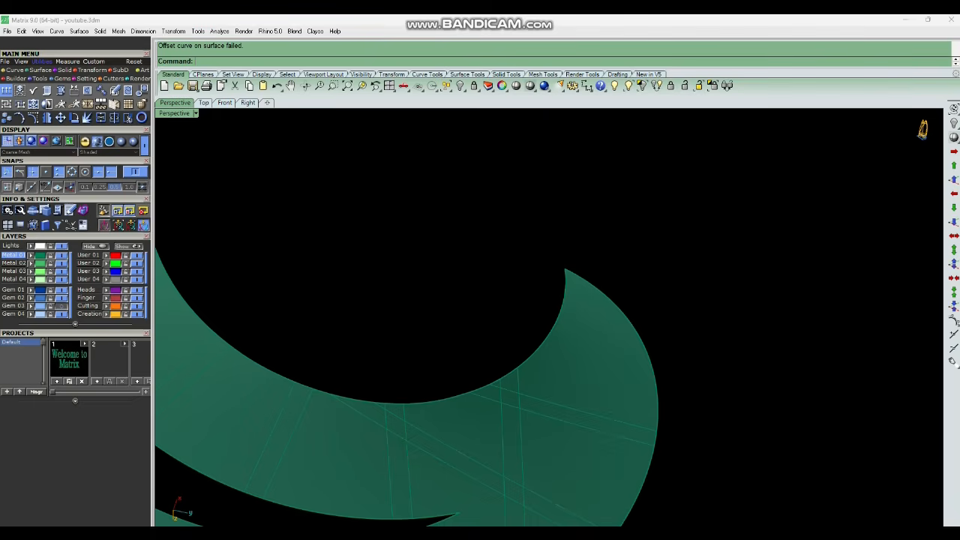
scroll(622, 319, down, 2)
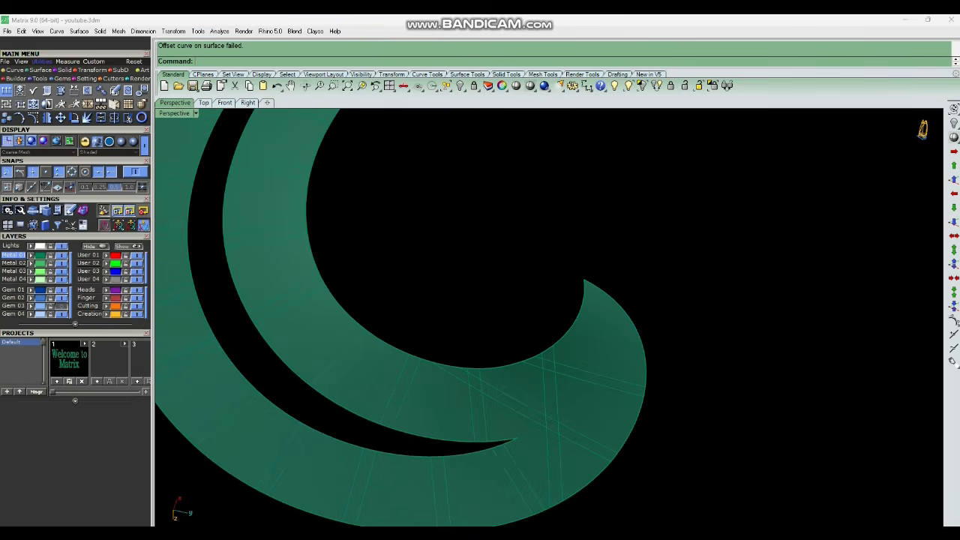
right_drag(622, 319, 634, 343)
click(633, 344)
key(ctrl+l)
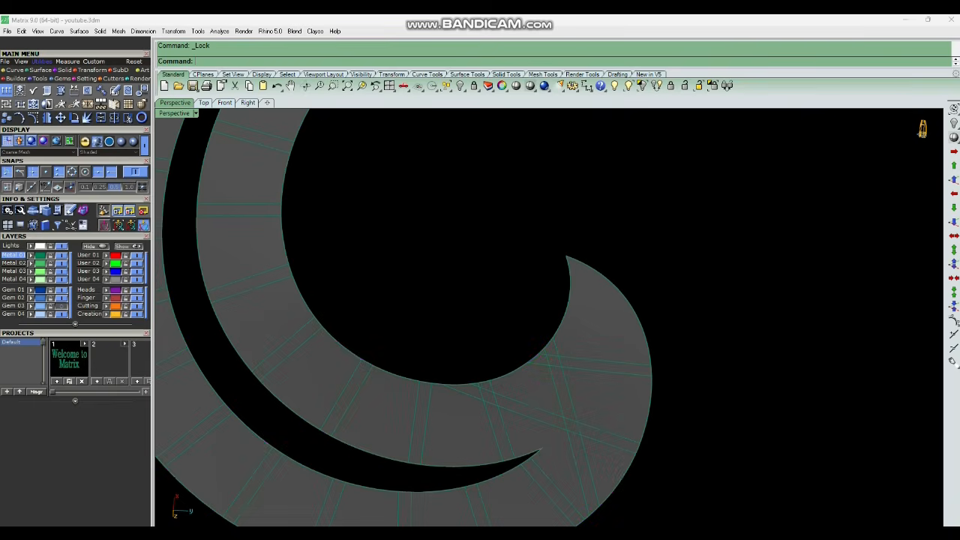
Split the outer edge curve at a point near the hook's tip and delete the cut-off end piece.
click(645, 342)
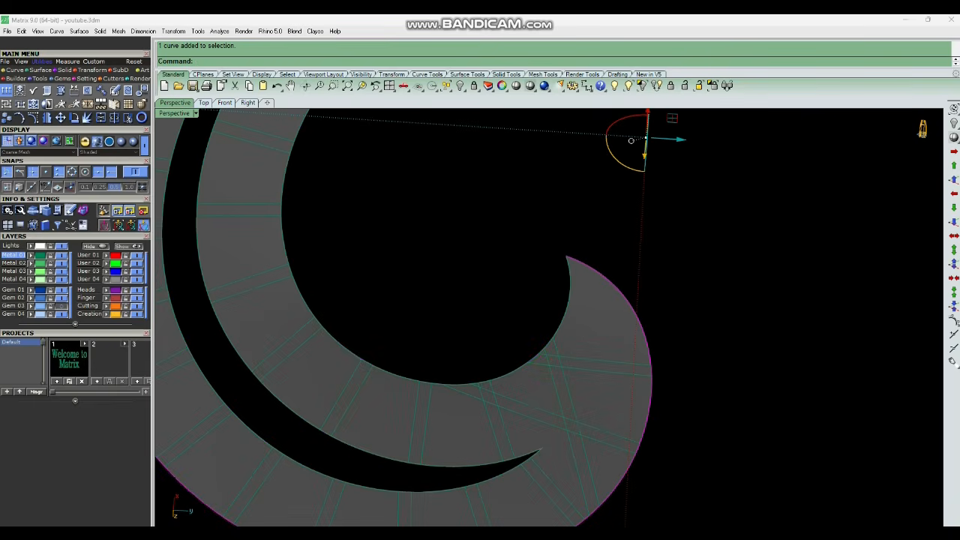
text(s)
key(Return)
text(p)
key(Return)
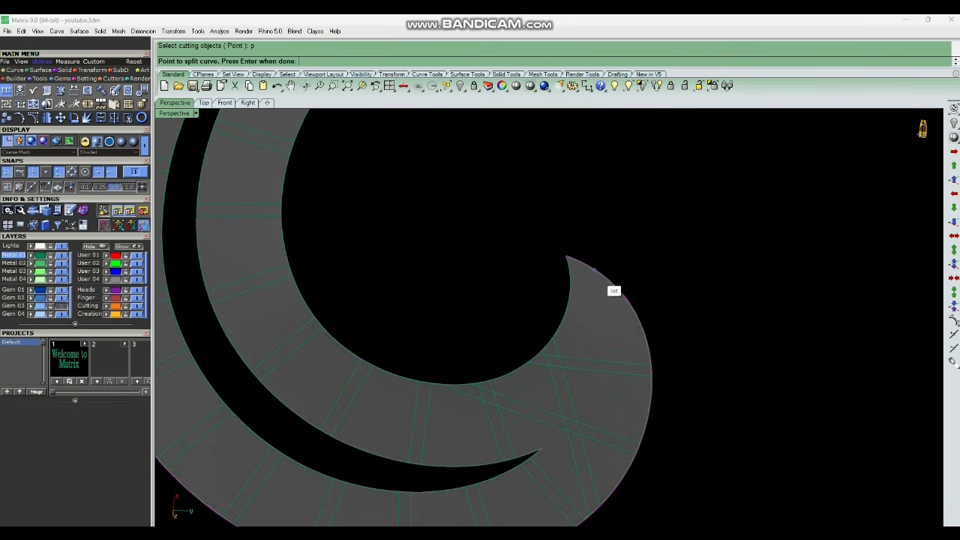
scroll(607, 285, up, 2)
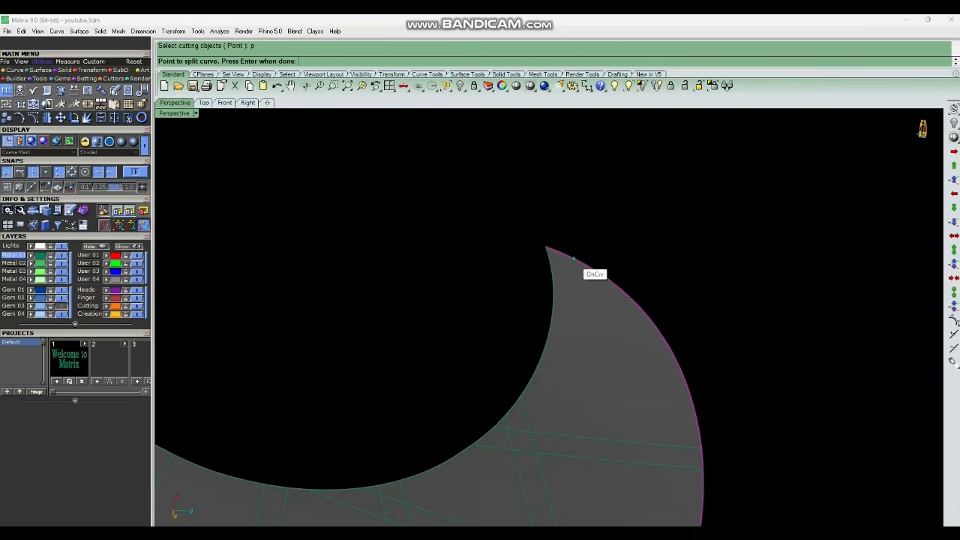
click(574, 259)
key(Return)
scroll(581, 272, down, 5)
click(571, 264)
scroll(597, 301, down, 4)
key(Delete)
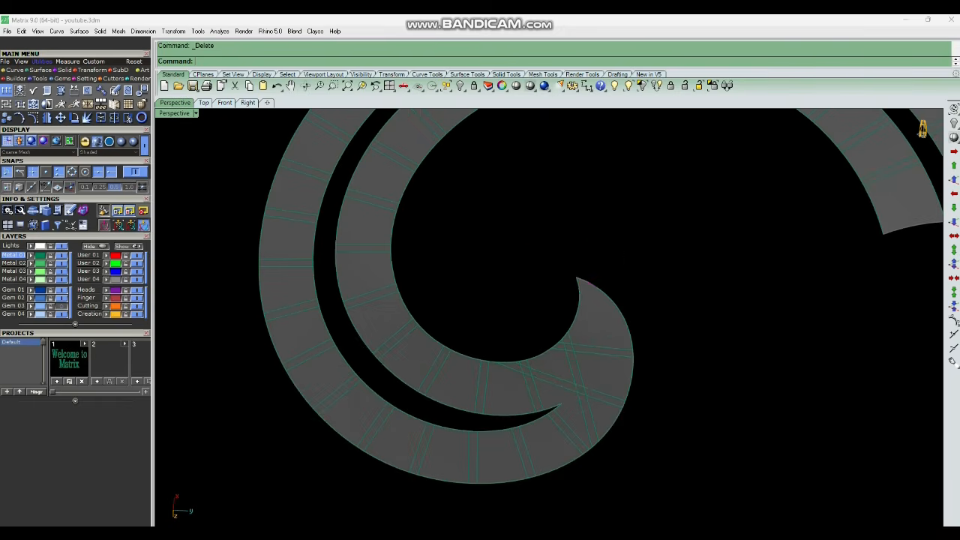
Split the hook's inner edge curve at its tip point and delete the leftover piece.
scroll(624, 309, up, 4)
drag(628, 308, 614, 323)
scroll(573, 276, up, 5)
scroll(562, 351, down, 12)
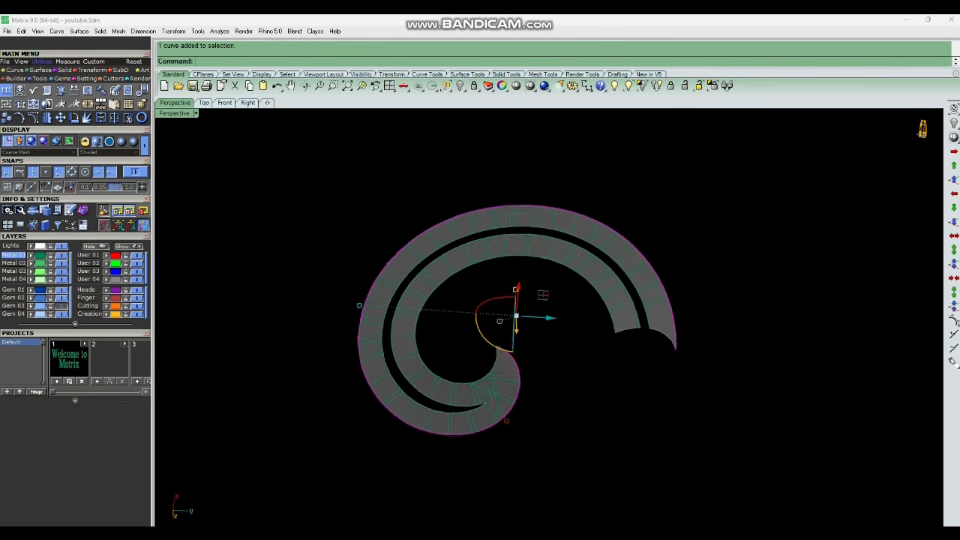
scroll(518, 345, up, 5)
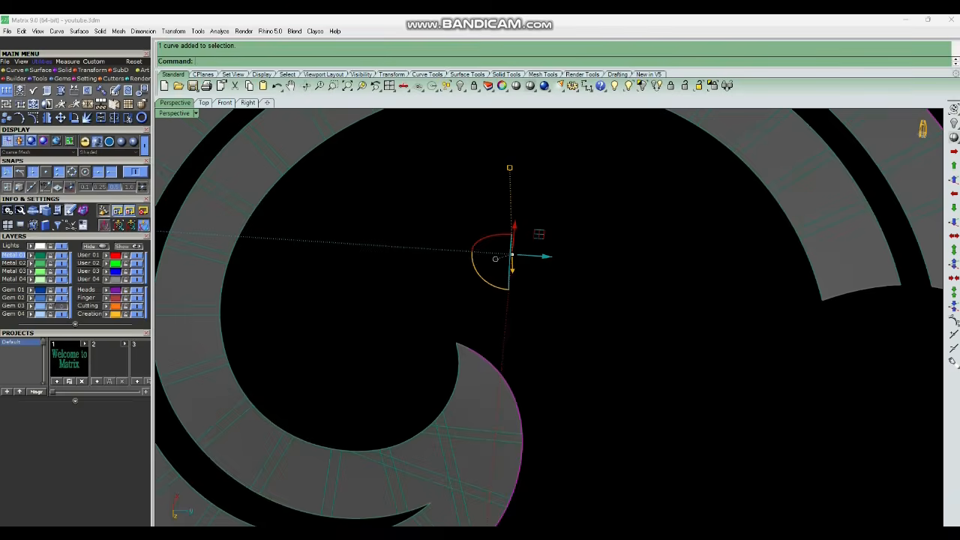
scroll(528, 346, down, 2)
scroll(484, 363, up, 4)
drag(511, 384, 480, 355)
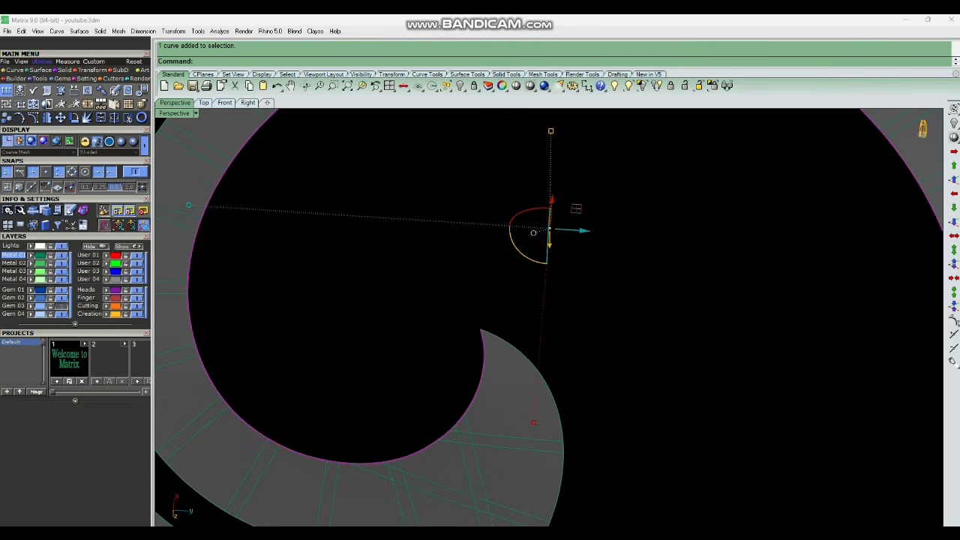
scroll(496, 346, up, 2)
key(ctrl+shift+s)
text(p)
key(Return)
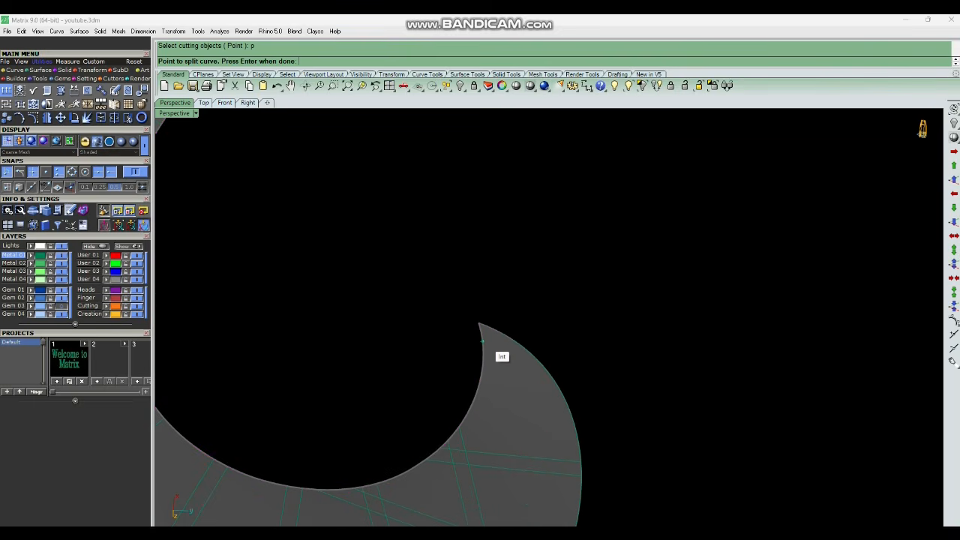
click(483, 347)
key(Return)
ctrl+click(480, 379)
scroll(590, 300, down, 6)
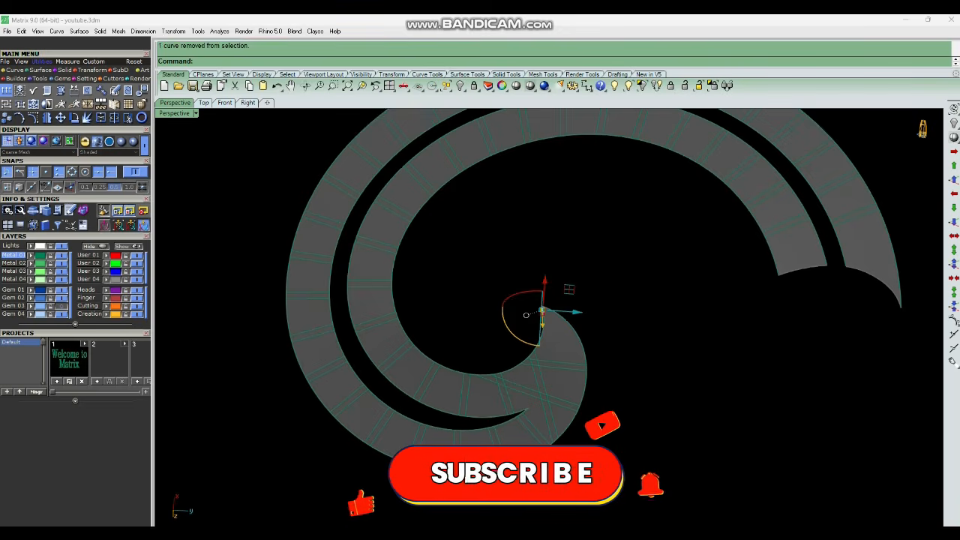
key(Delete)
Split the curve along one side of the gap at the gap's tip and delete the split piece.
scroll(529, 375, up, 9)
click(517, 341)
scroll(517, 343, up, 2)
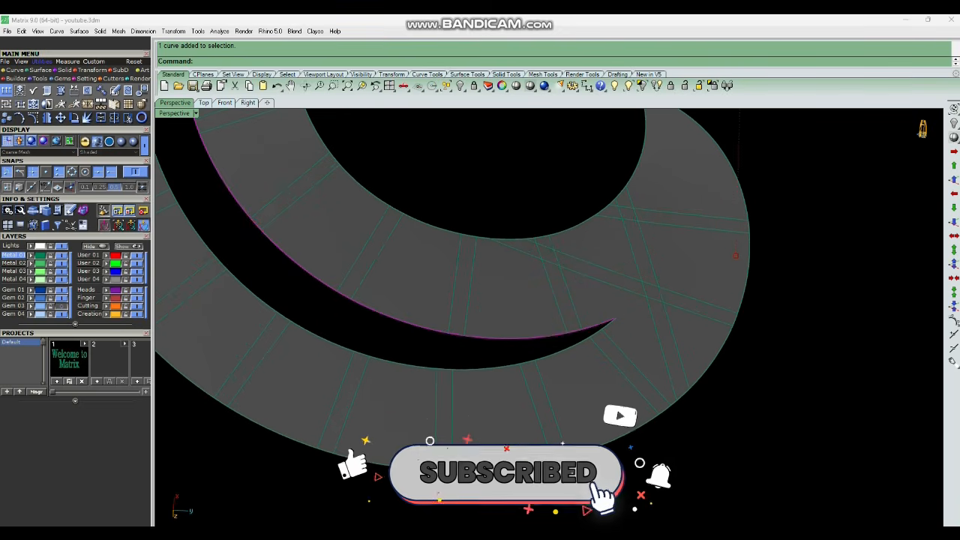
key(ctrl+shift+s)
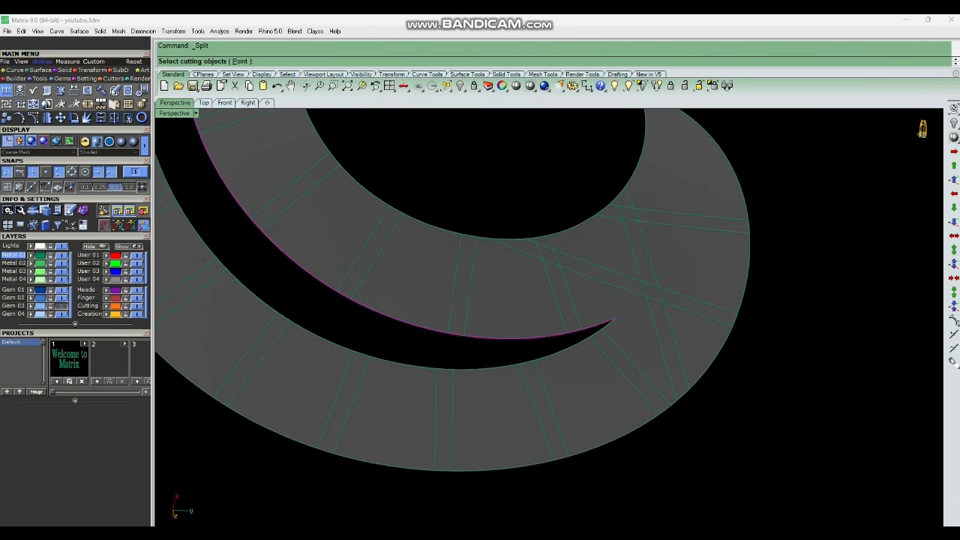
key(Return)
scroll(593, 330, up, 4)
click(628, 314)
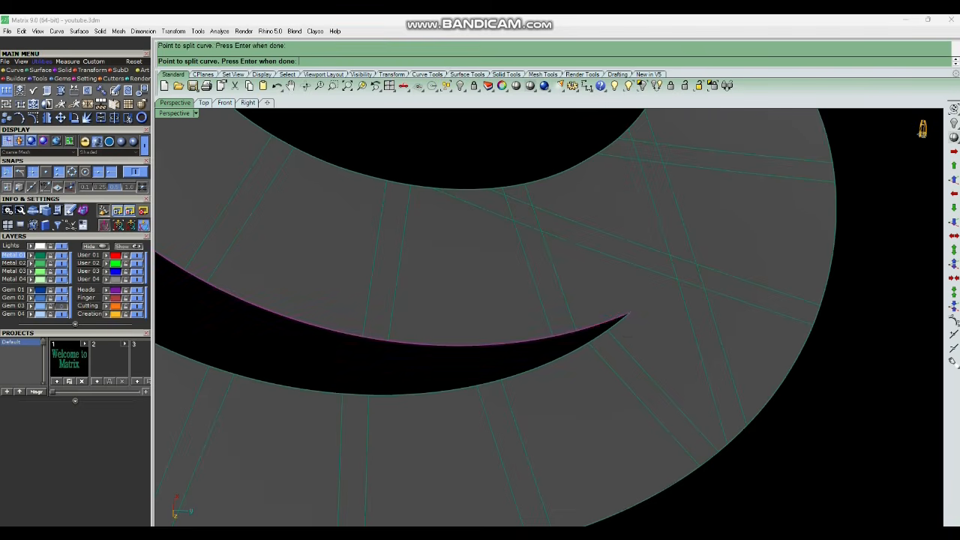
key(Return)
key(Delete)
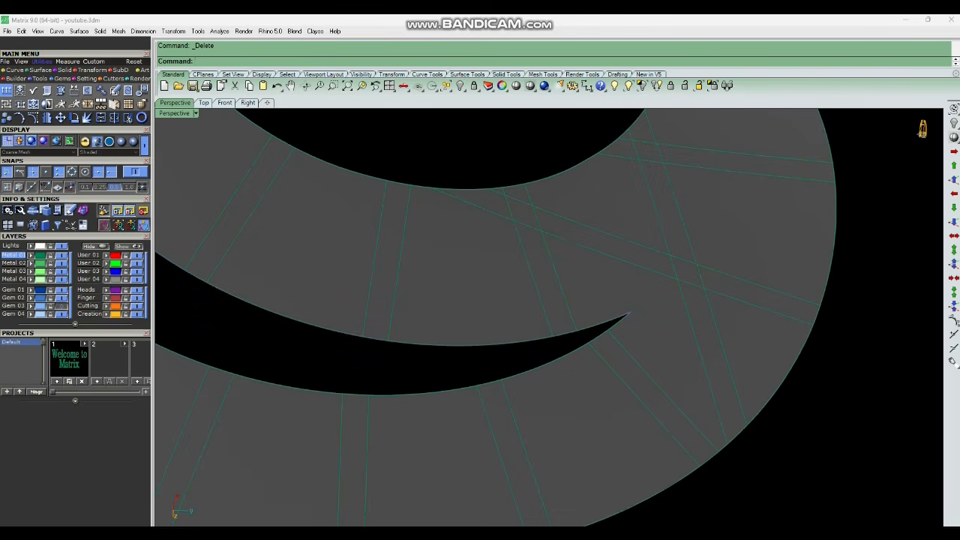
Split the curve along the other side of the gap at its tip and delete the short piece.
click(555, 361)
key(ctrl+shift+s)
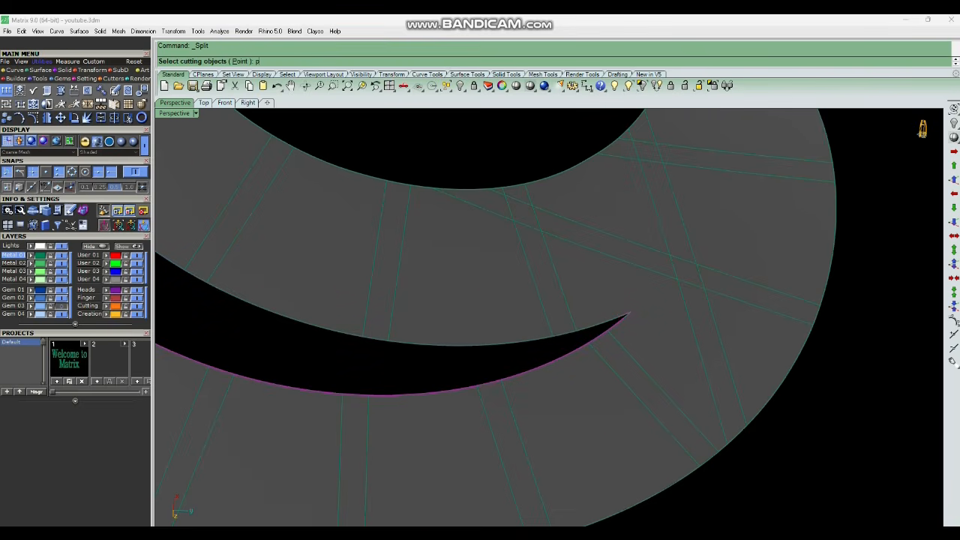
key(Return)
scroll(636, 328, up, 5)
click(627, 304)
key(Return)
ctrl+click(583, 337)
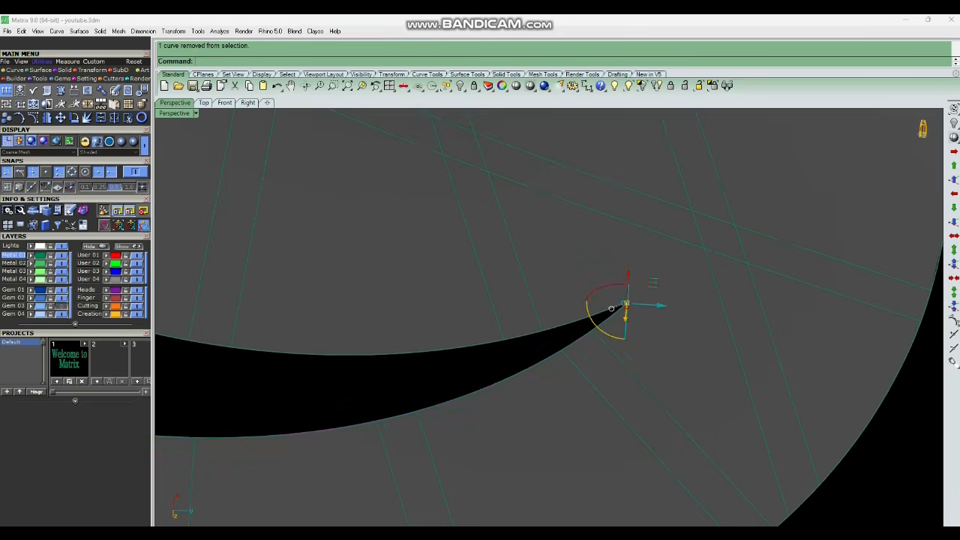
scroll(611, 308, down, 6)
key(Delete)
scroll(611, 308, up, 3)
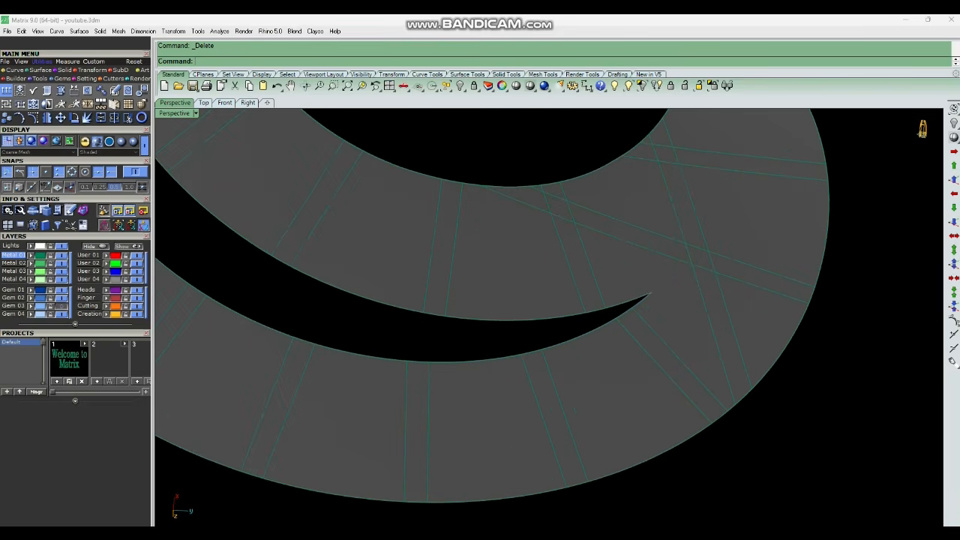
Unlock the spiral's top surface.
click(473, 343)
scroll(473, 343, down, 3)
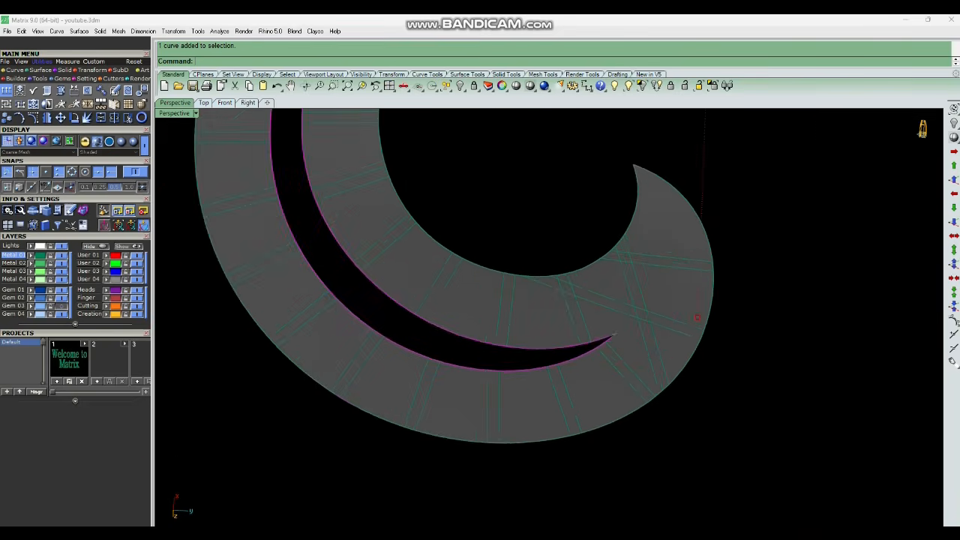
scroll(679, 318, down, 6)
click(685, 87)
scroll(655, 260, up, 8)
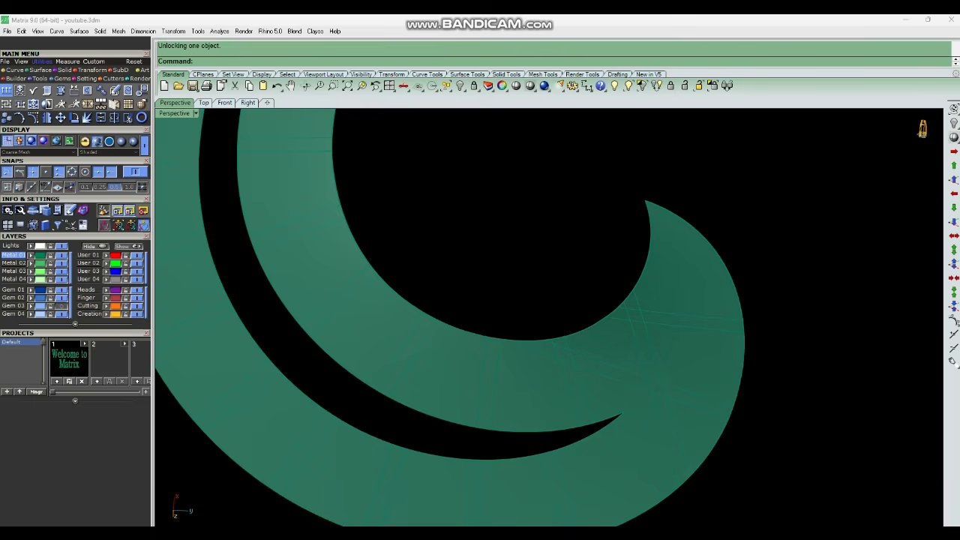
scroll(508, 341, down, 4)
scroll(570, 292, up, 5)
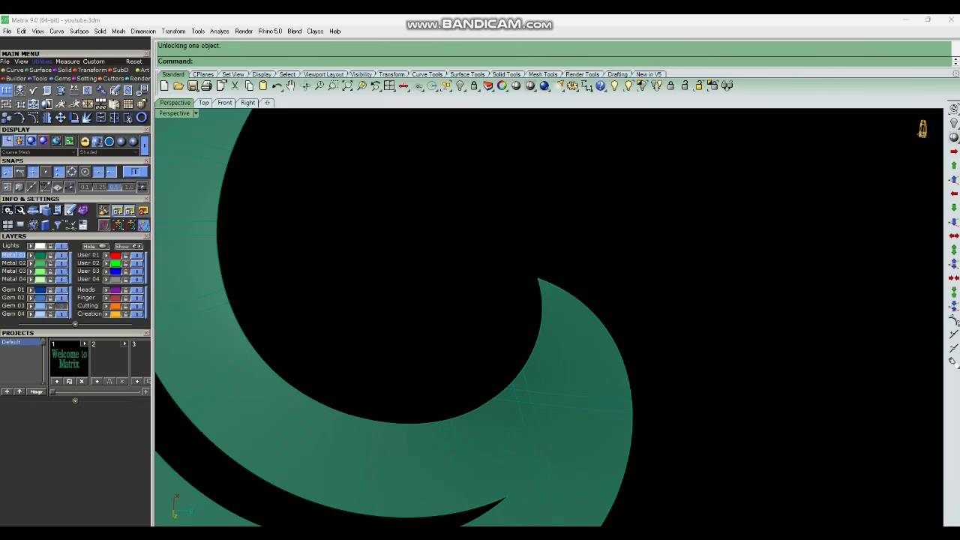
Offset the hook's outer edge curve along the top surface with Offset Curve on Surface.
drag(608, 287, 588, 317)
ctrl+click(577, 337)
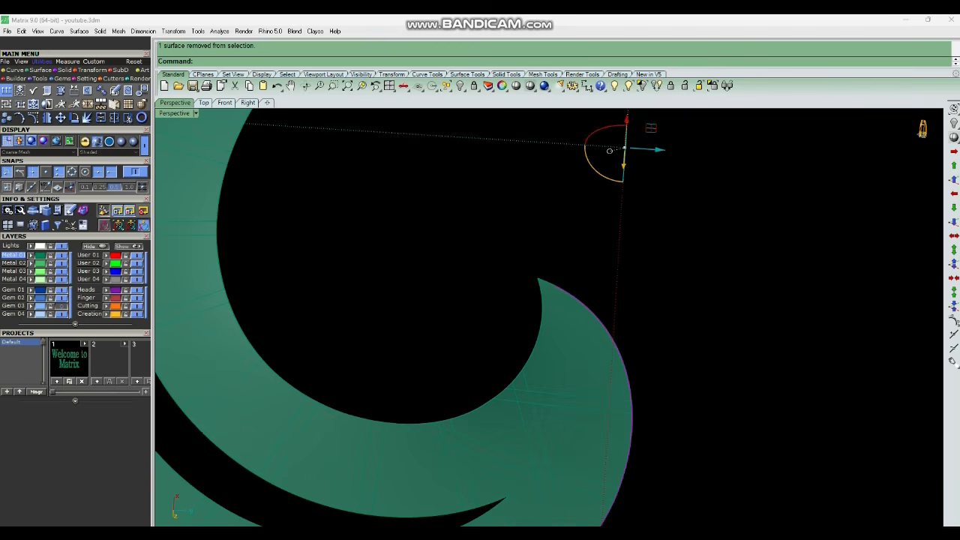
text(ocs)
key(Return)
click(577, 337)
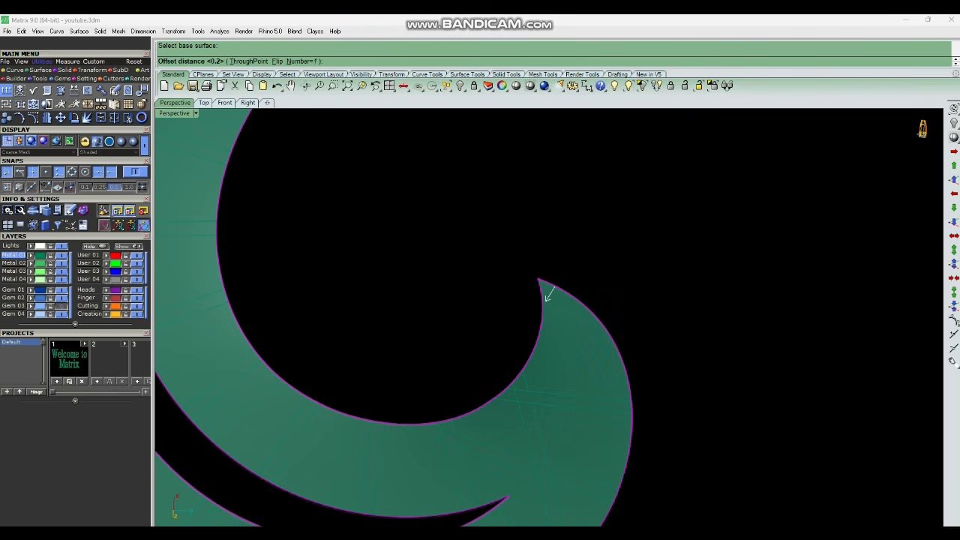
text(2)
key(Return)
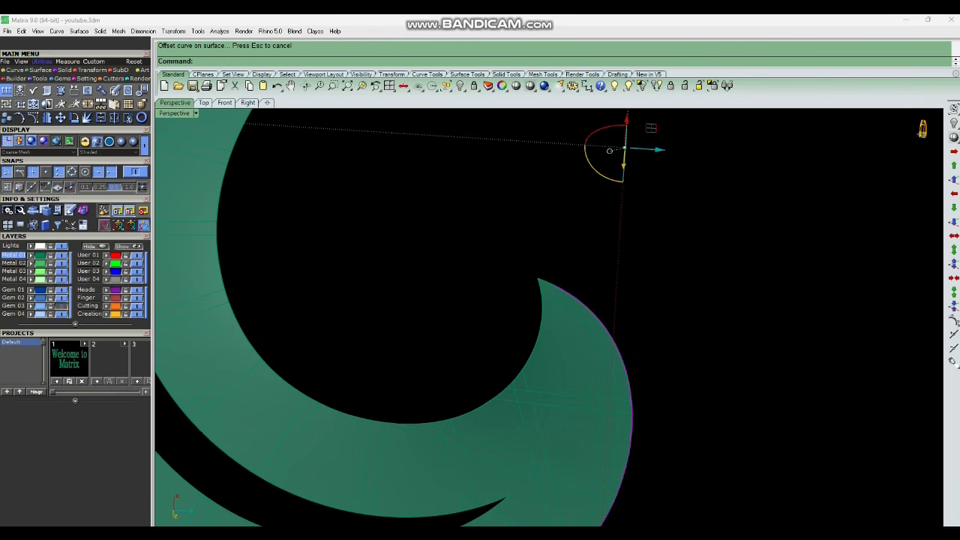
scroll(541, 263, down, 3)
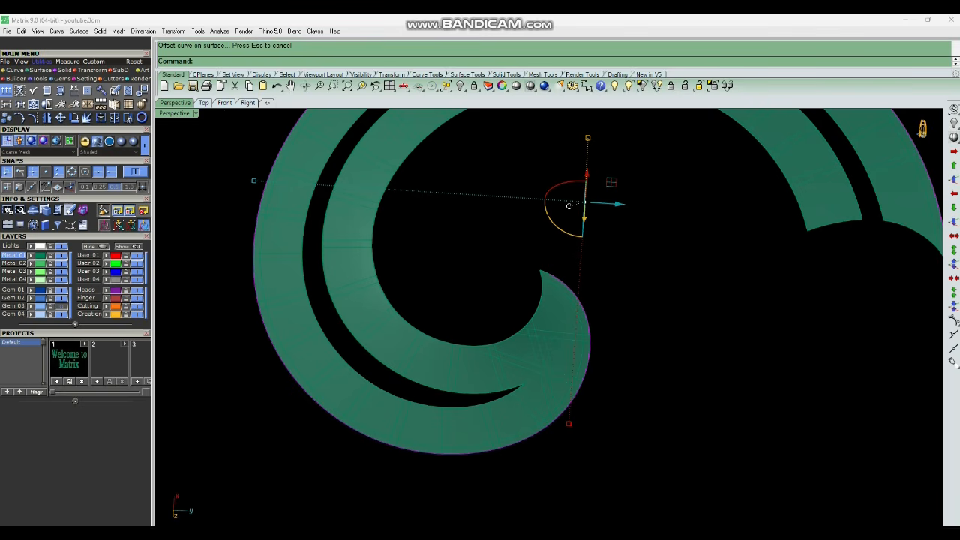
scroll(559, 297, up, 4)
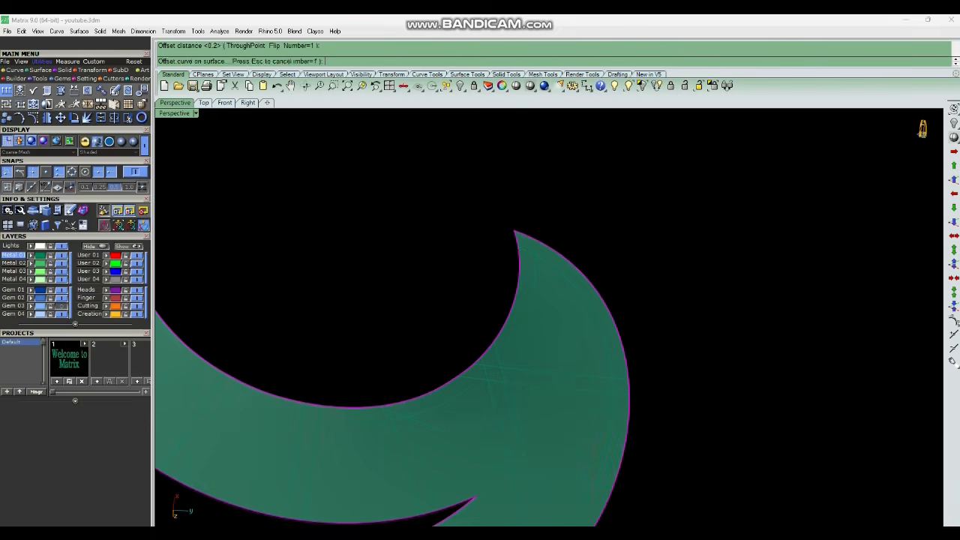
scroll(540, 360, down, 5)
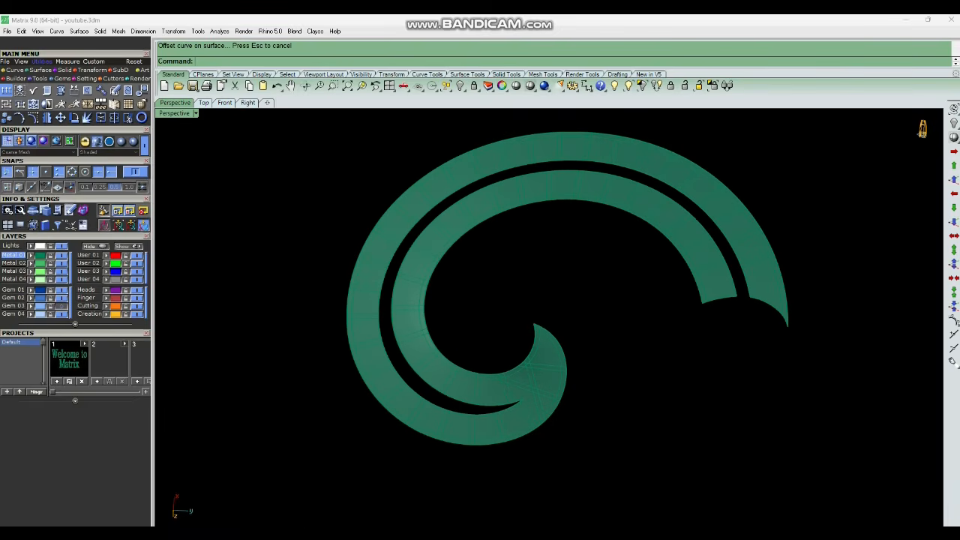
scroll(713, 270, up, 6)
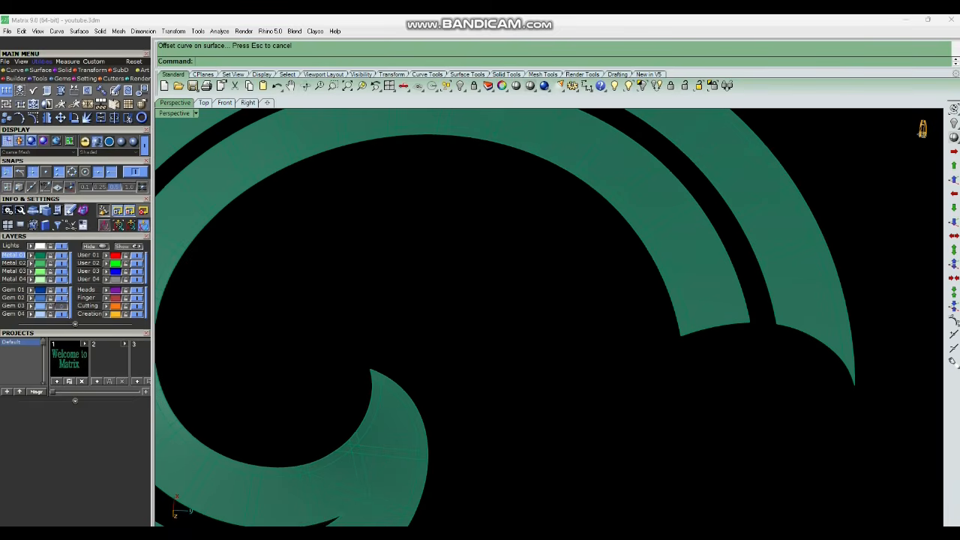
Offset the outer arm's edge curve along the top surface.
key(Return)
click(715, 327)
key(Return)
key(Return)
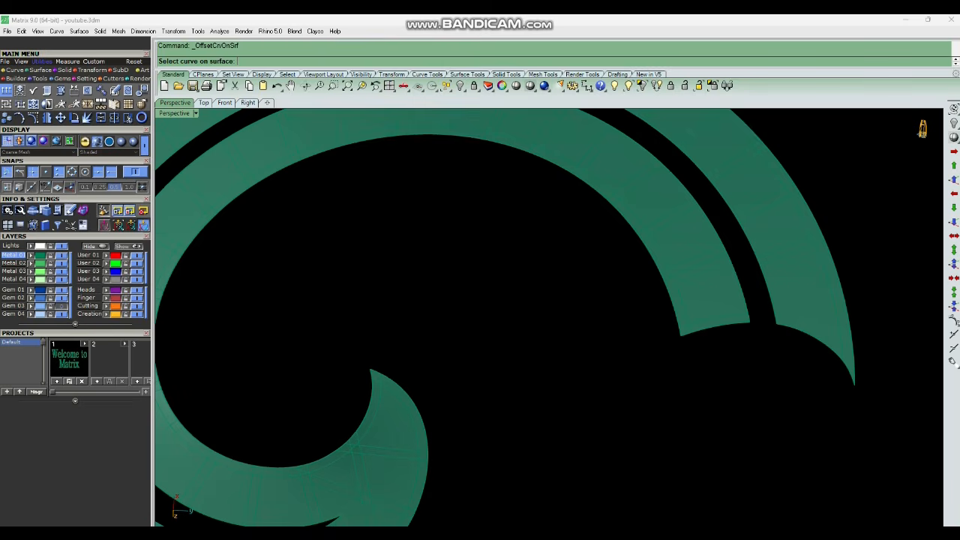
click(815, 338)
key(Return)
scroll(769, 360, down, 6)
scroll(547, 315, up, 6)
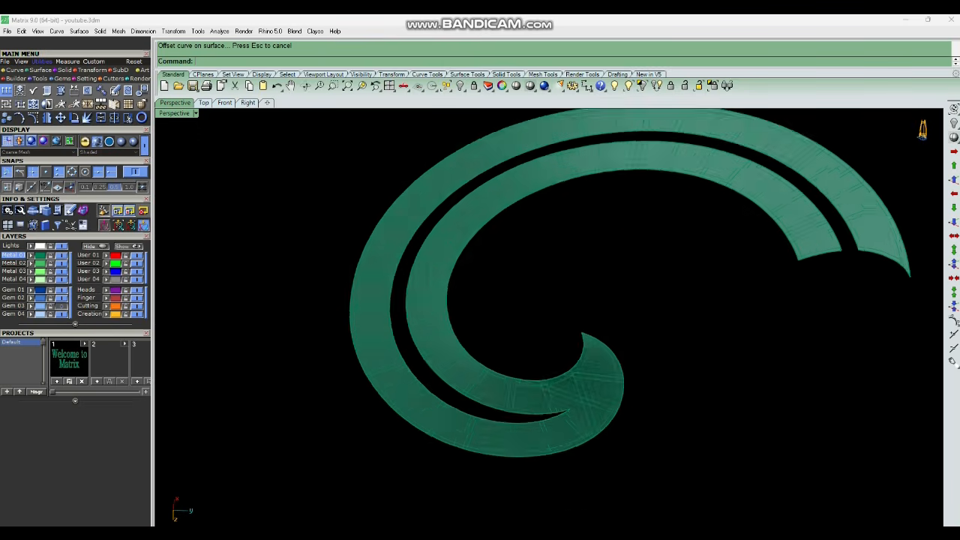
scroll(515, 443, up, 2)
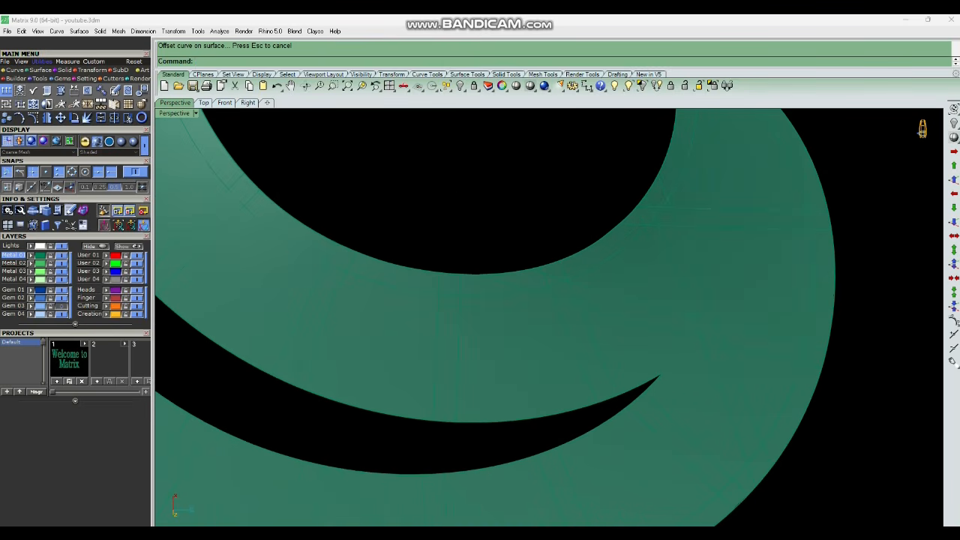
Try to offset the curve along the gap's lower side on the top surface.
key(Return)
click(516, 421)
key(Return)
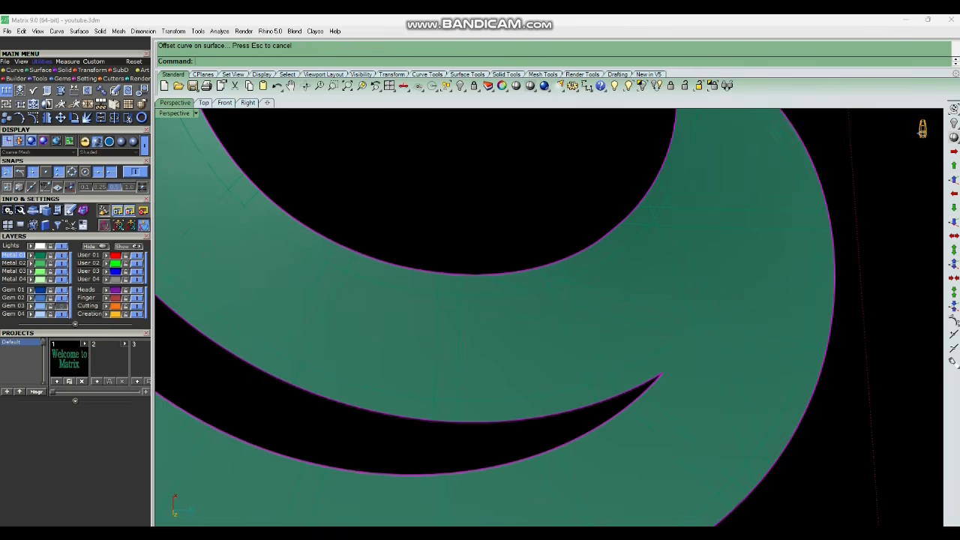
drag(547, 429, 531, 465)
key(Return)
key(Return)
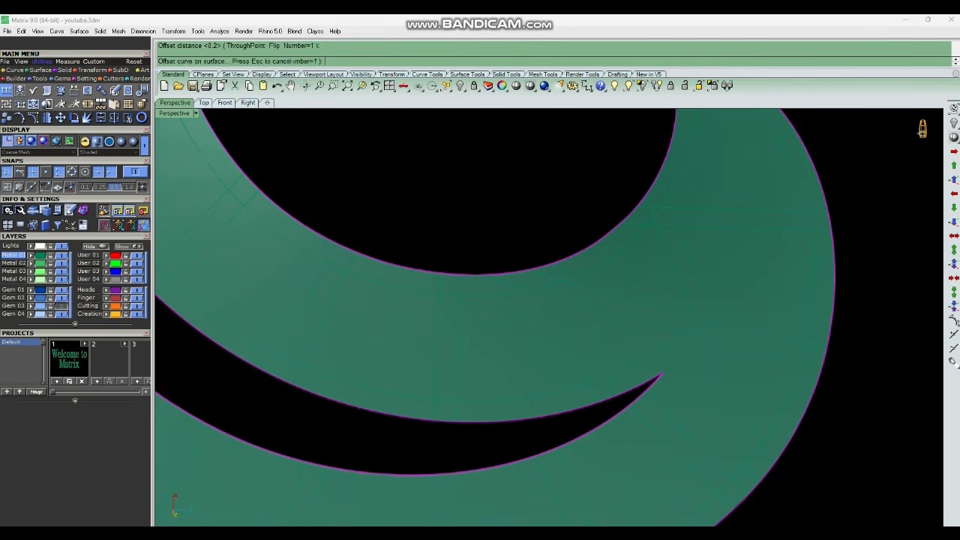
scroll(526, 272, down, 5)
key(Escape)
Delete the offset curve running along the gap's lower side.
right_drag(551, 330, 600, 336)
scroll(599, 337, up, 4)
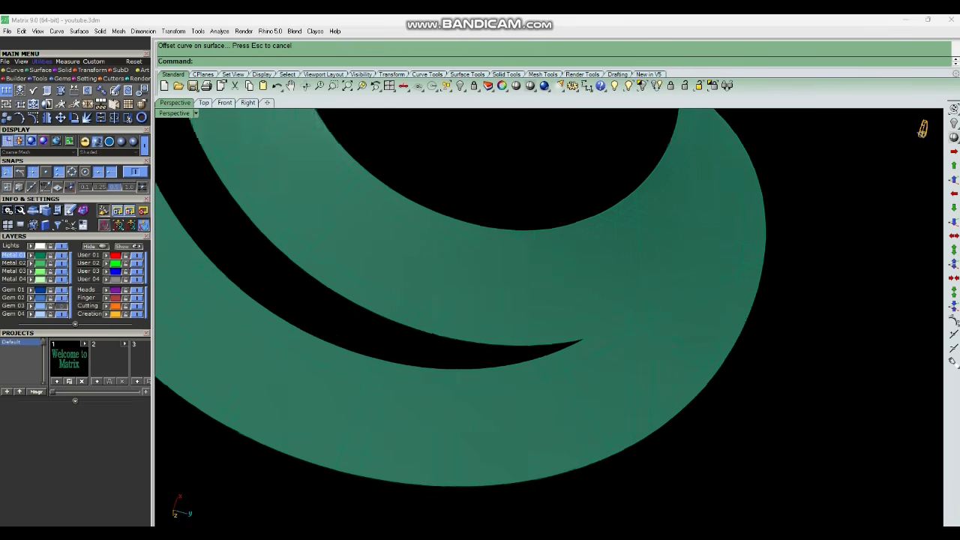
scroll(611, 339, up, 2)
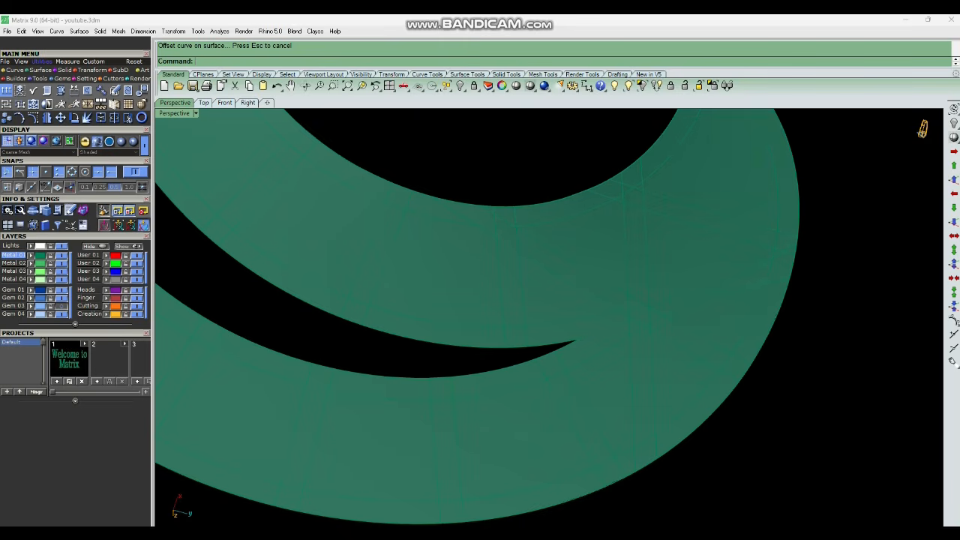
click(605, 350)
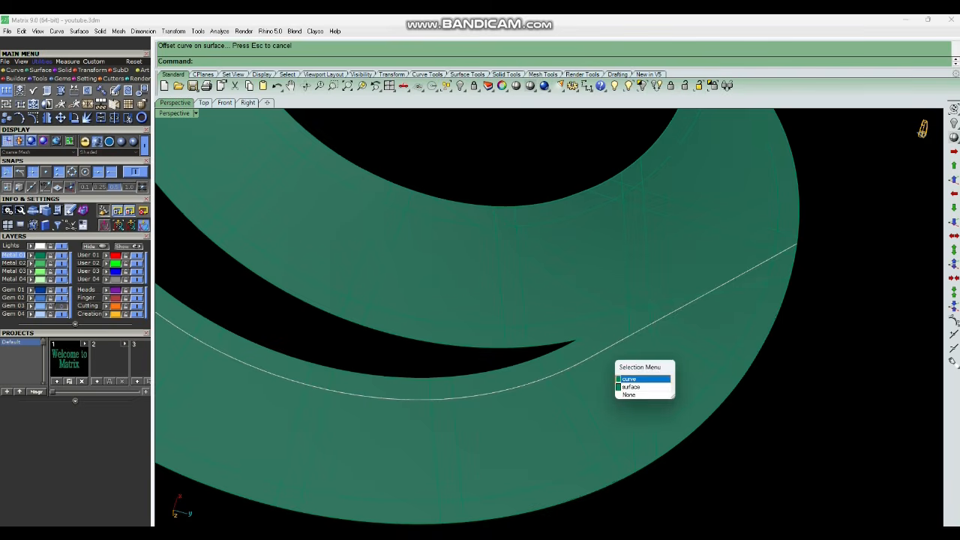
click(634, 379)
click(591, 317)
click(622, 344)
key(Delete)
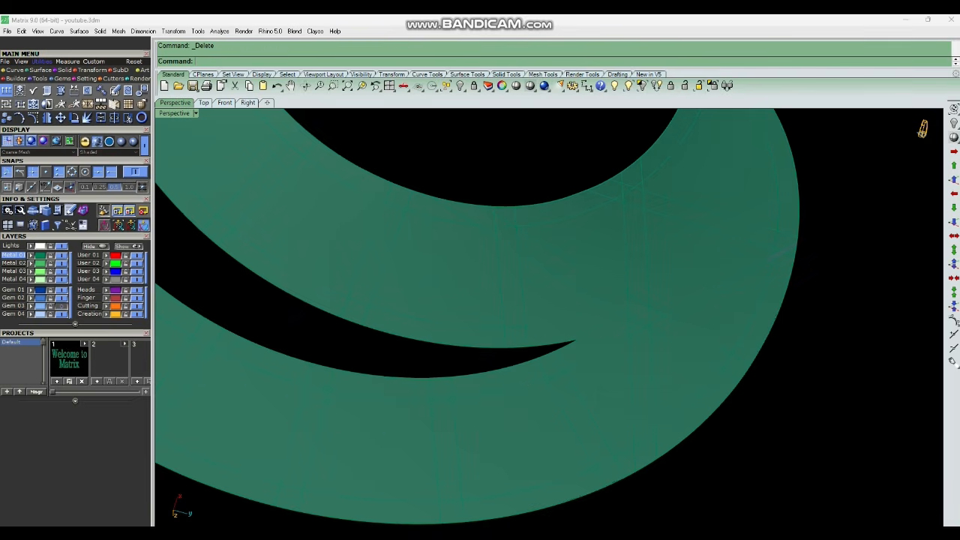
Measure the distance across the outer arm between its outer edge and the gap.
scroll(669, 344, down, 10)
text(d)
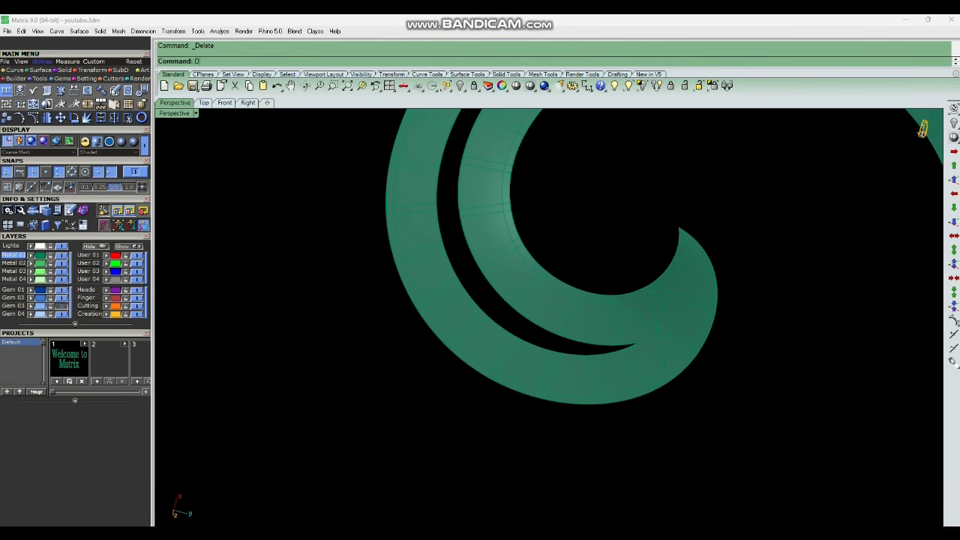
key(Return)
scroll(503, 395, up, 3)
click(500, 393)
scroll(514, 331, up, 4)
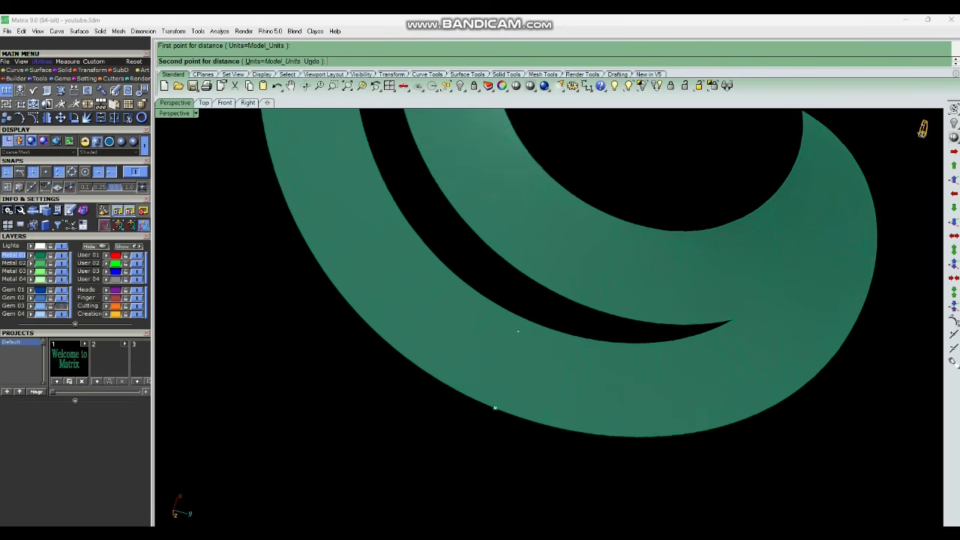
click(525, 319)
scroll(543, 360, down, 4)
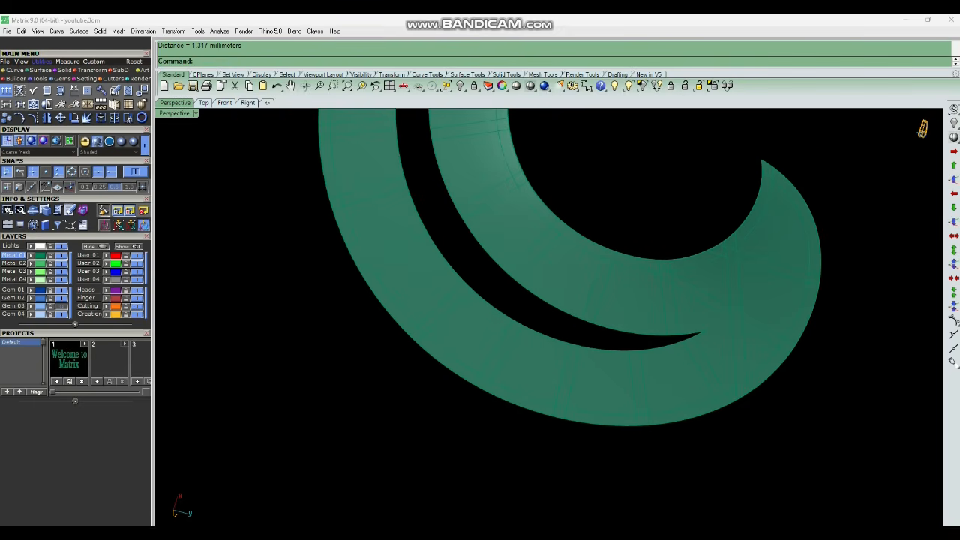
Offset the spiral's full outline curve along the top surface by 0.2 with Offset Curve on Surface.
scroll(808, 204, up, 2)
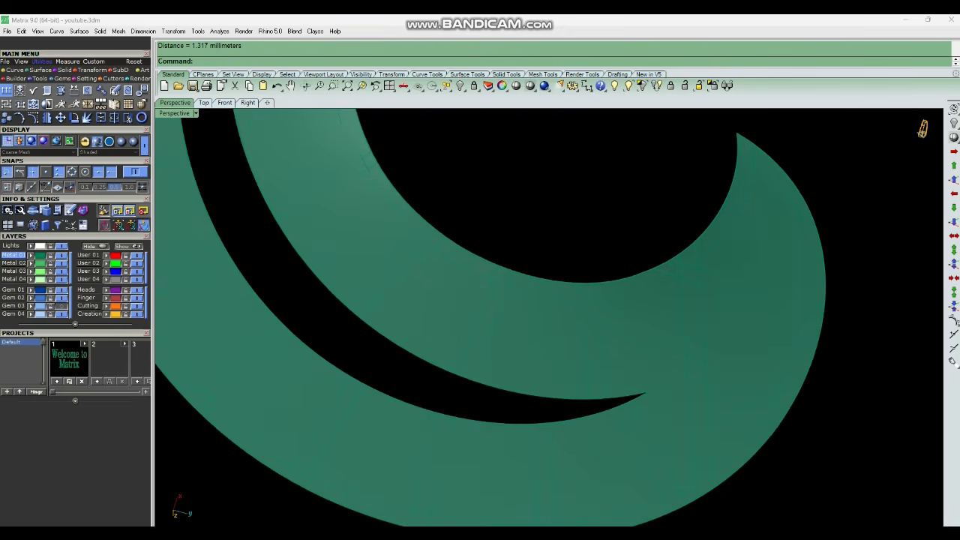
click(811, 199)
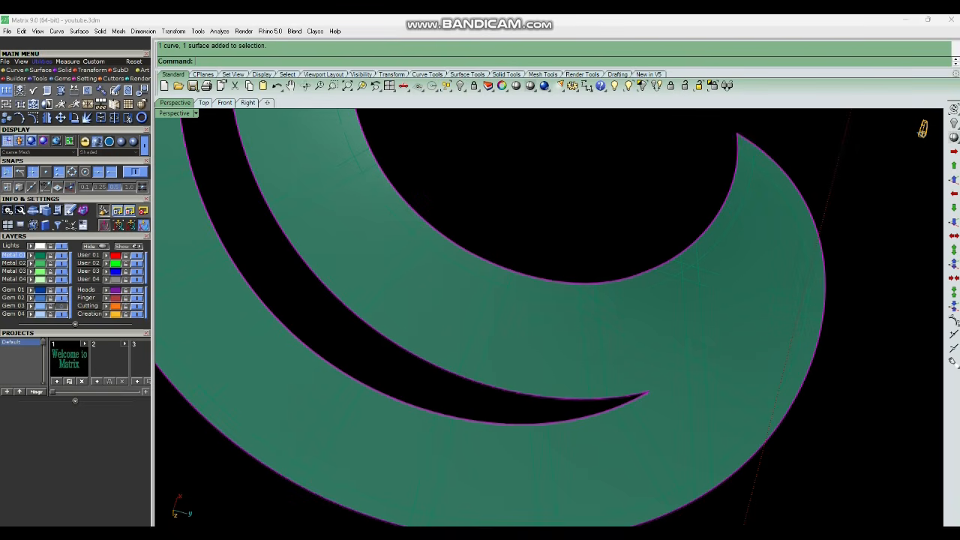
text(ocs)
key(Return)
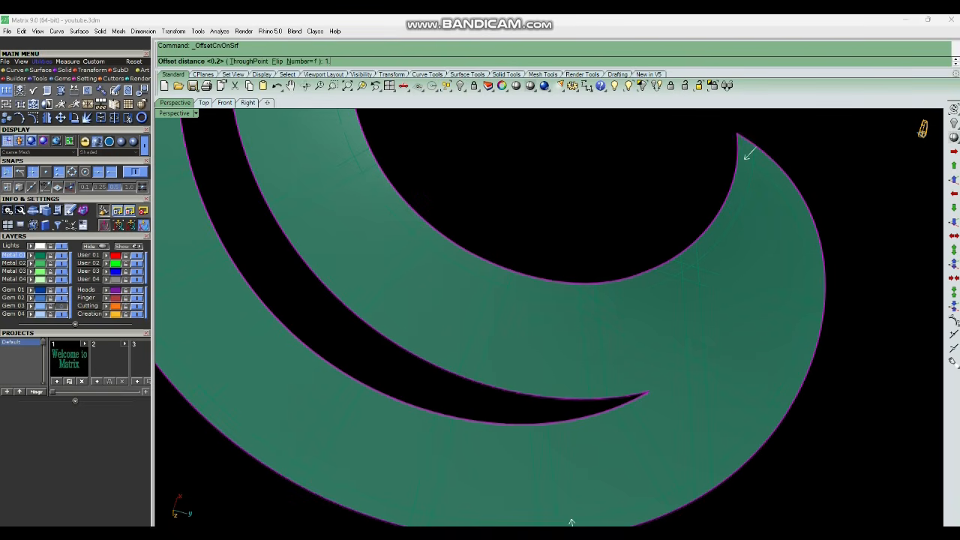
key(Return)
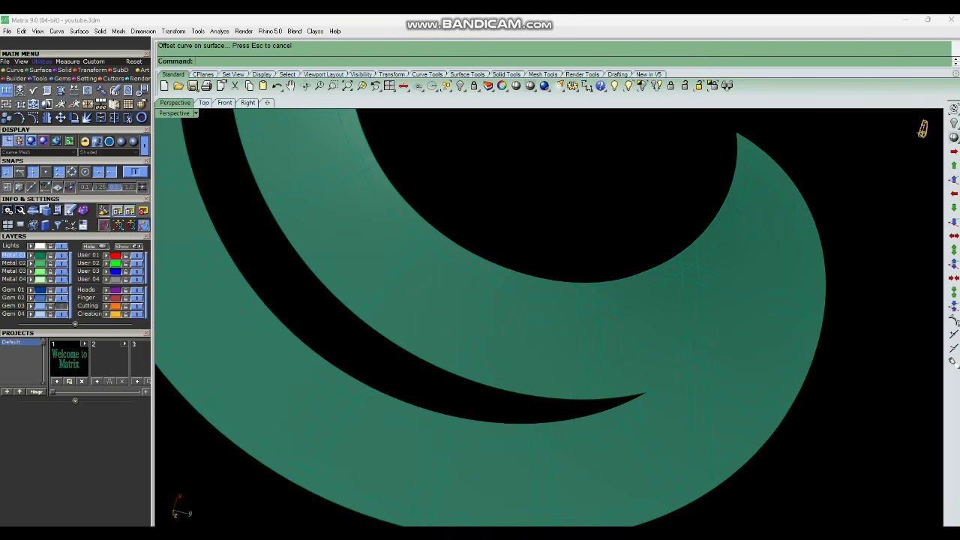
scroll(731, 377, down, 4)
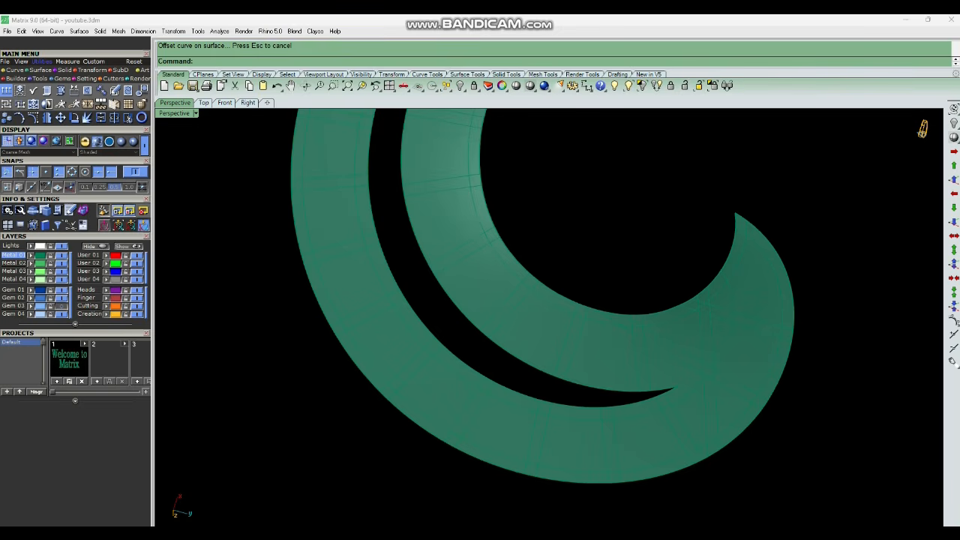
scroll(612, 328, up, 4)
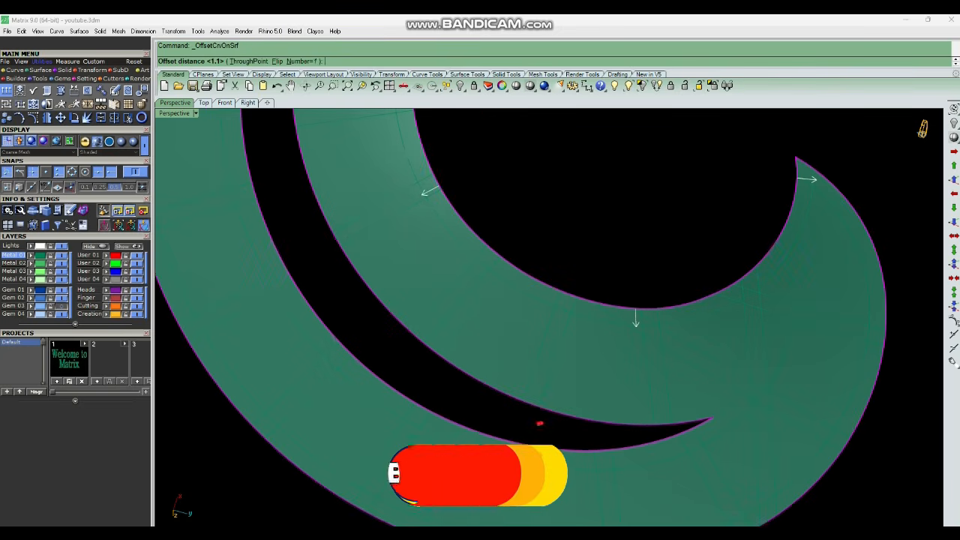
scroll(547, 315, down, 3)
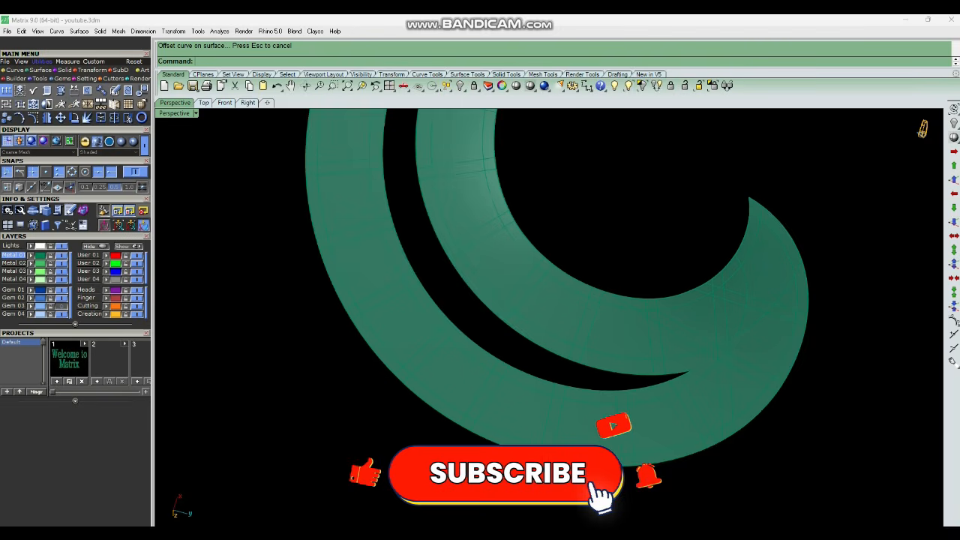
scroll(524, 315, up, 5)
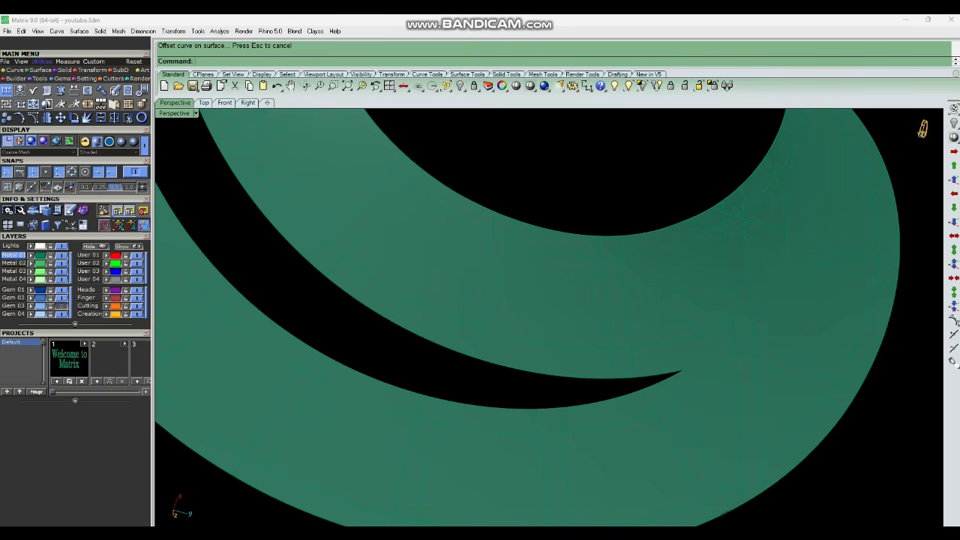
scroll(739, 345, down, 6)
Select the extracted top surface and delete it, leaving only the curves.
click(636, 358)
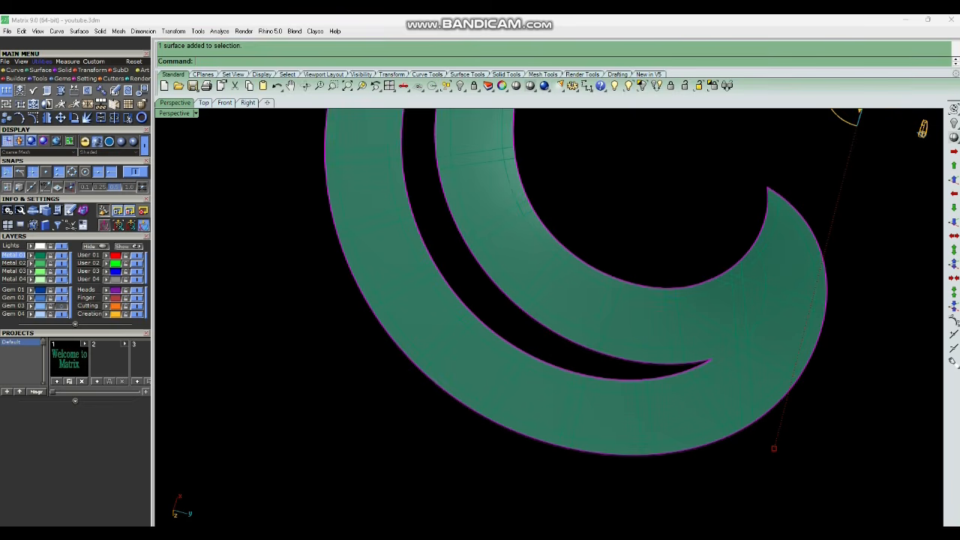
scroll(635, 358, down, 4)
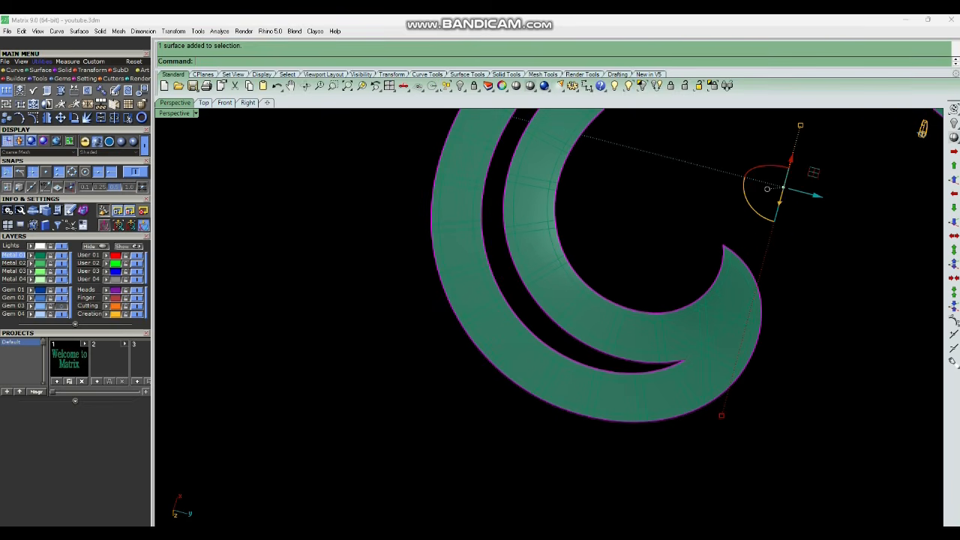
key(Delete)
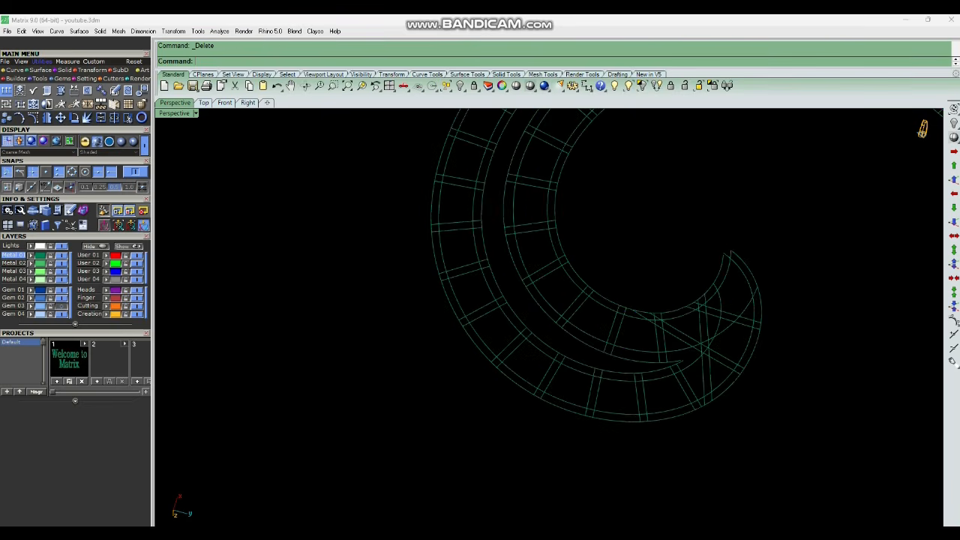
Delete the leftover outline curves along the hook's inner edge and the gap's inner side.
scroll(661, 445, down, 4)
scroll(700, 329, up, 6)
click(700, 327)
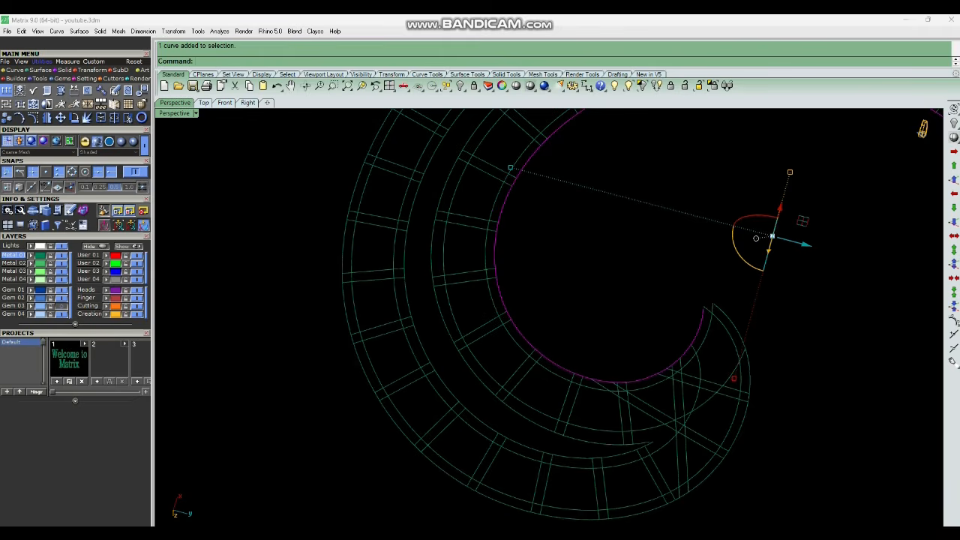
shift+click(738, 337)
key(Delete)
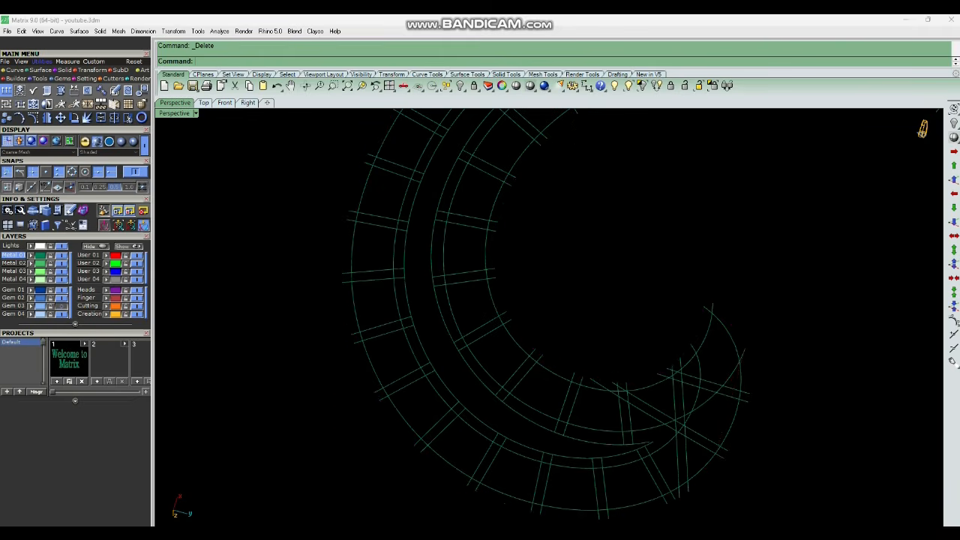
scroll(600, 425, down, 4)
scroll(545, 393, up, 4)
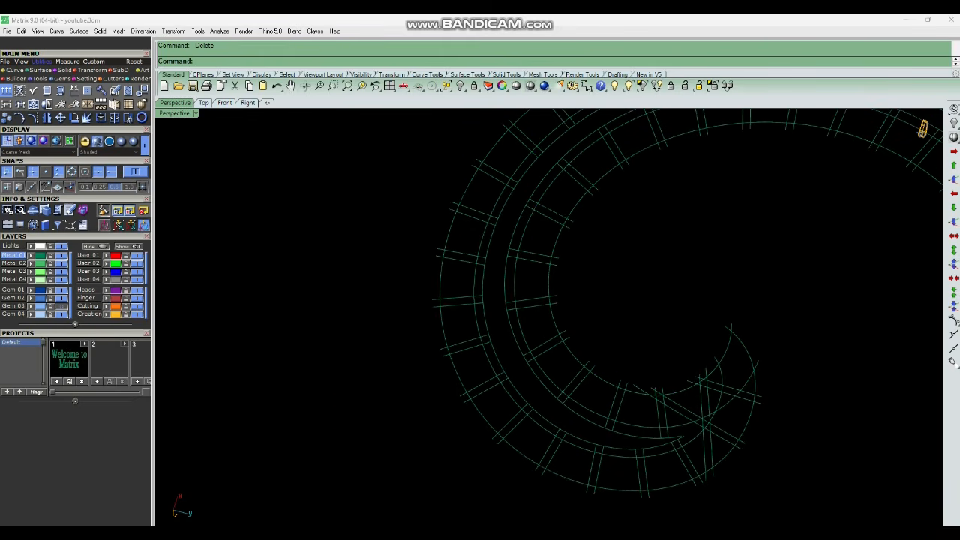
click(546, 387)
key(Delete)
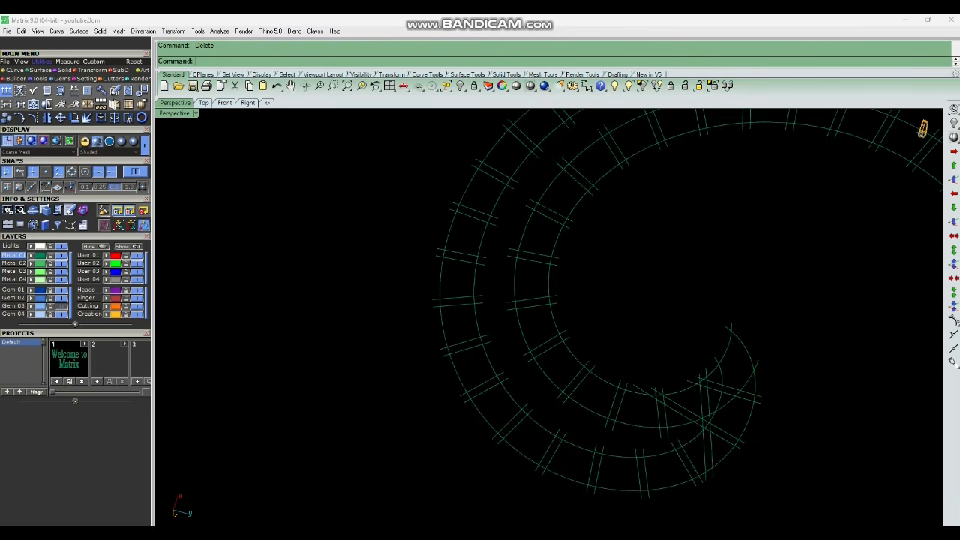
In the maximized Top view, trim the dividing lines and offset curves into closed cells along the spiral.
drag(439, 189, 835, 439)
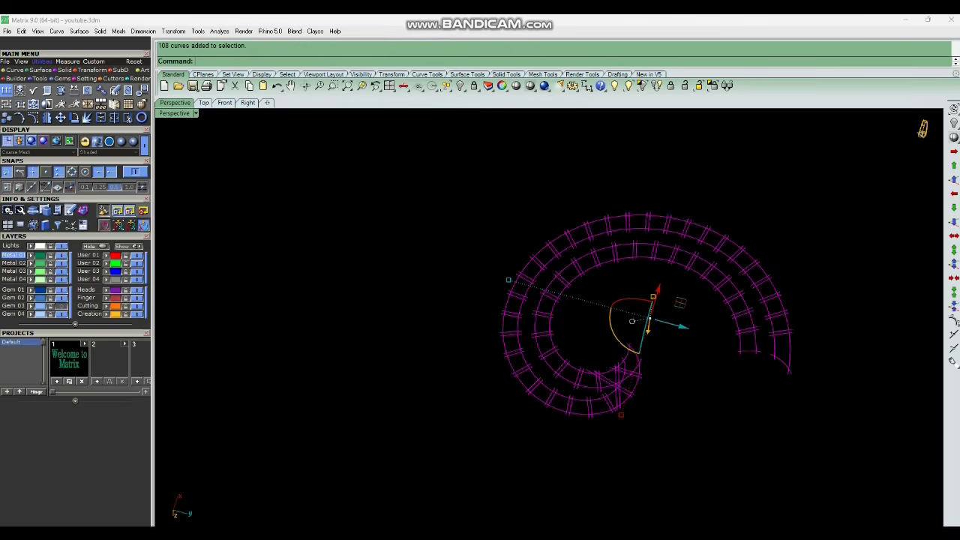
key(ctrl+F1)
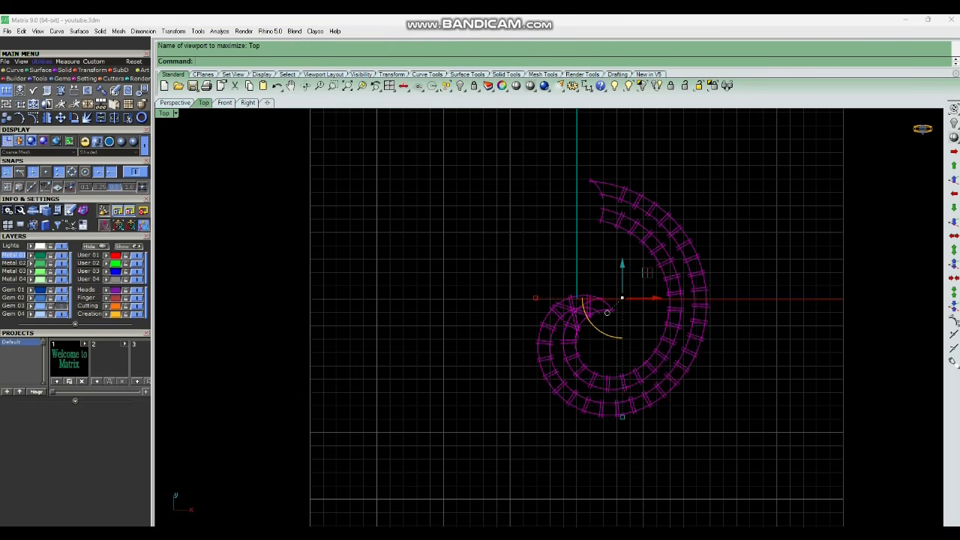
scroll(630, 186, up, 3)
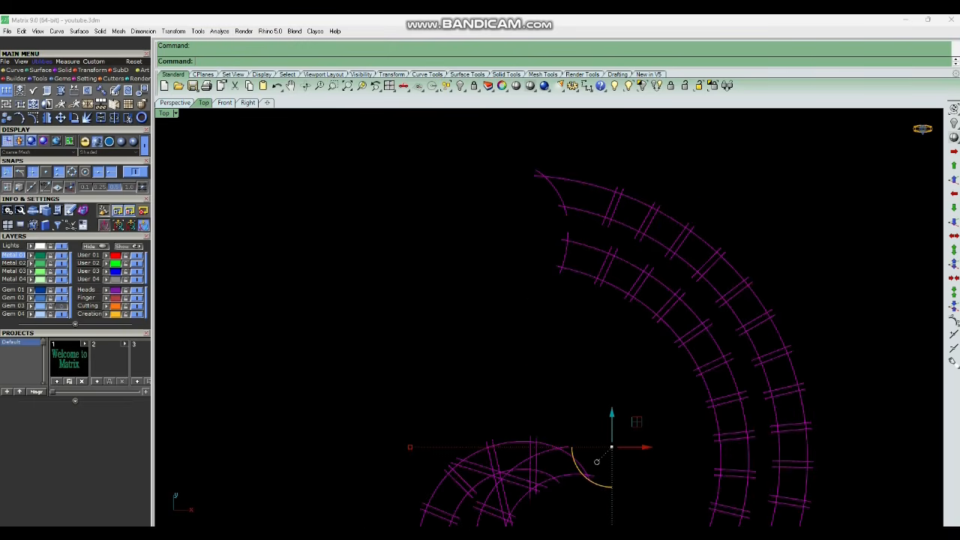
key(ctrl+t)
scroll(534, 171, up, 6)
drag(556, 173, 541, 196)
scroll(653, 320, up, 3)
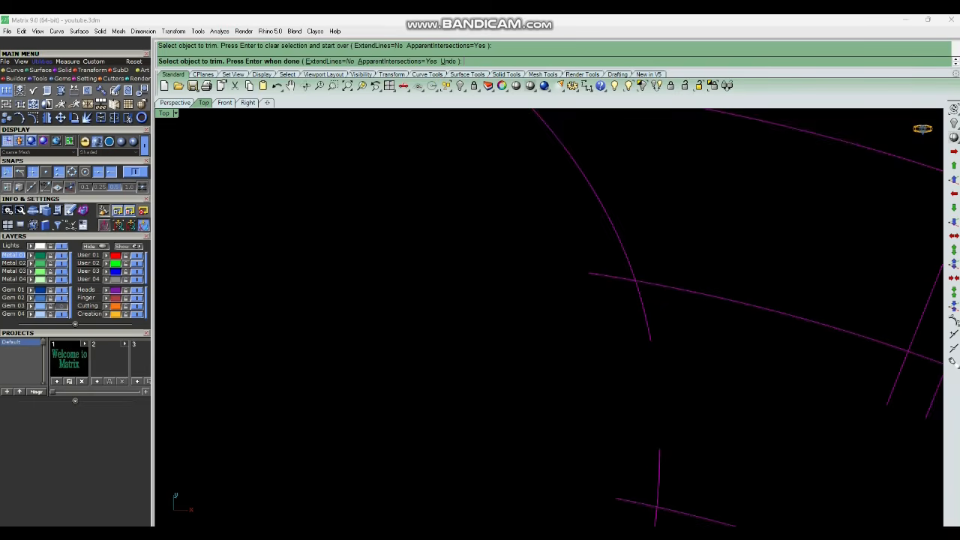
scroll(600, 262, down, 3)
scroll(697, 240, up, 4)
drag(727, 226, 670, 257)
drag(690, 264, 679, 281)
drag(649, 374, 616, 421)
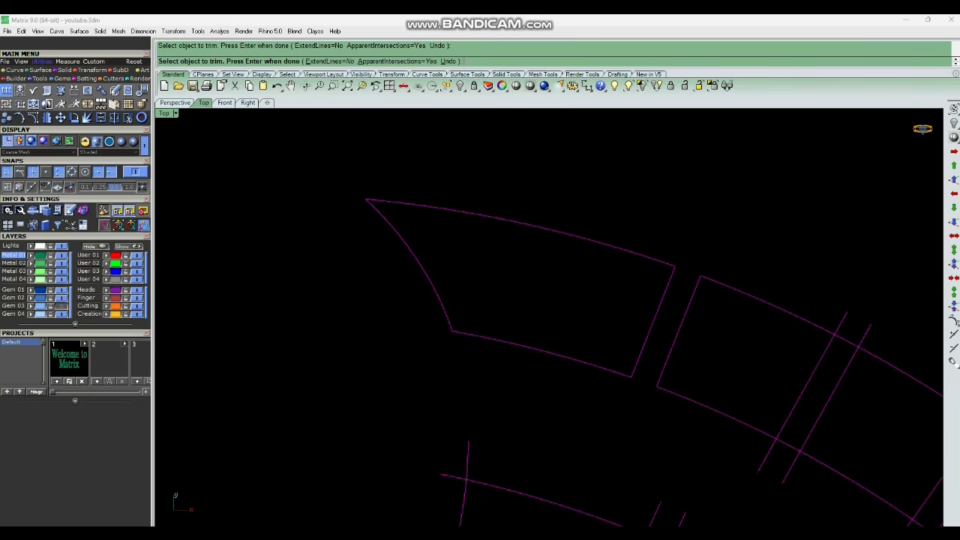
scroll(629, 405, down, 3)
scroll(807, 382, up, 5)
drag(812, 301, 771, 325)
drag(784, 330, 775, 345)
right_drag(777, 347, 749, 207)
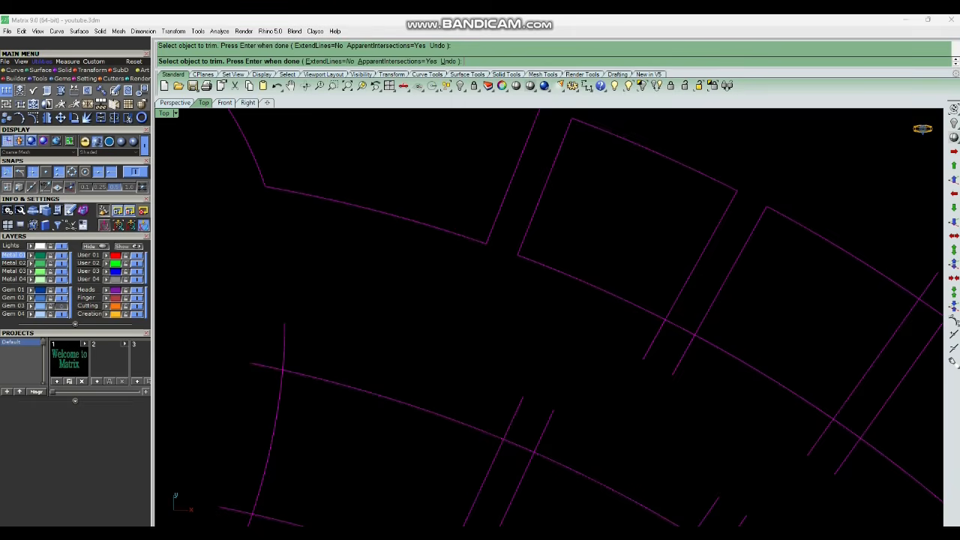
drag(690, 321, 647, 358)
scroll(675, 357, down, 3)
scroll(592, 285, down, 4)
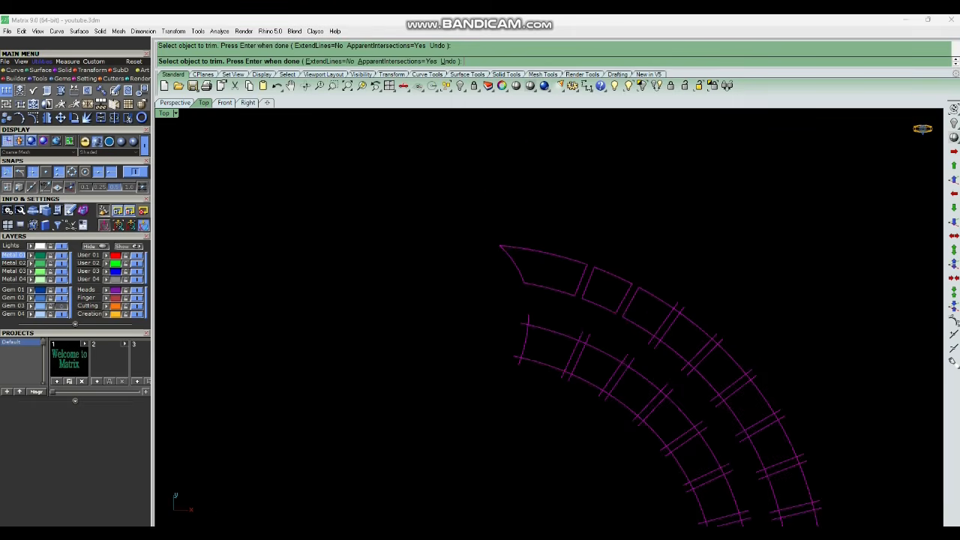
scroll(648, 113, down, 4)
right_drag(637, 217, 633, 150)
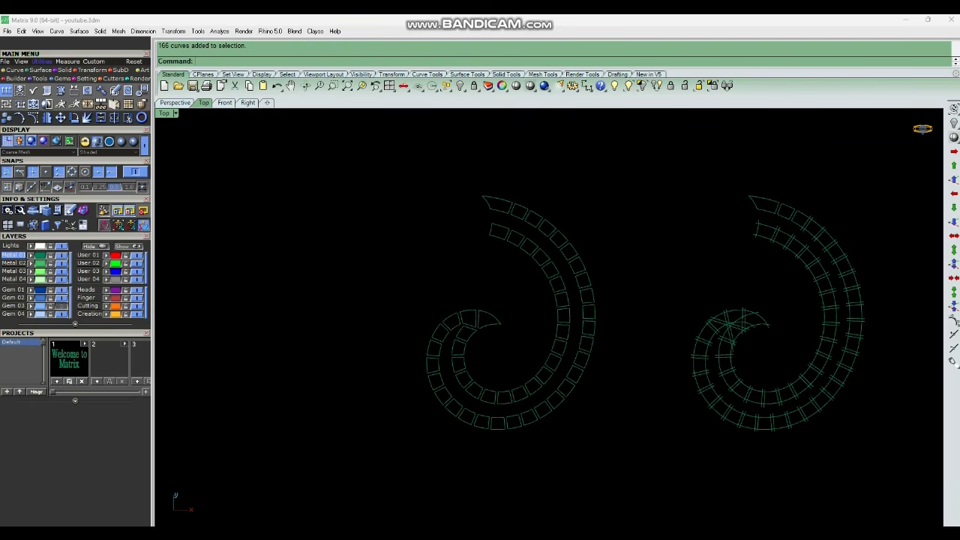
Delete the untrimmed duplicate set of curves beside the trimmed cells.
scroll(551, 338, up, 2)
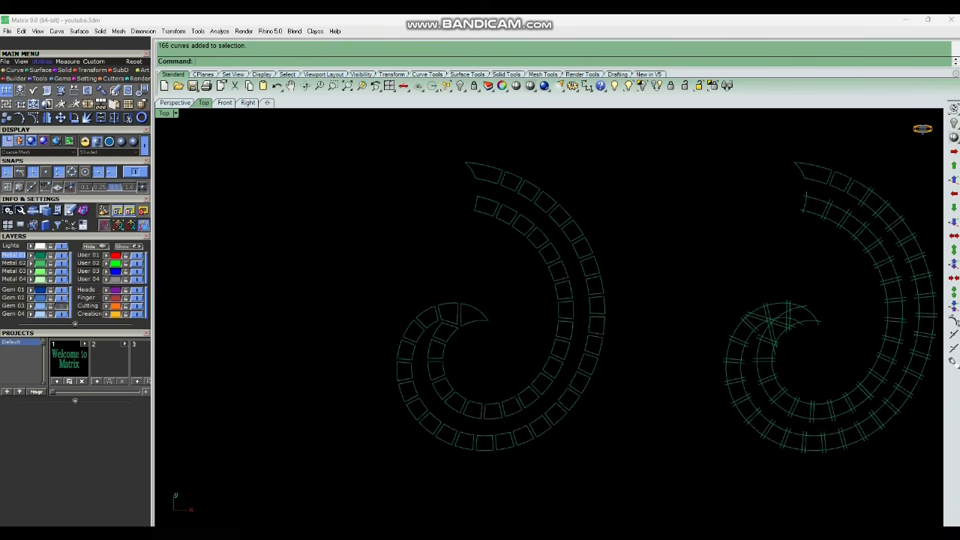
scroll(495, 360, down, 2)
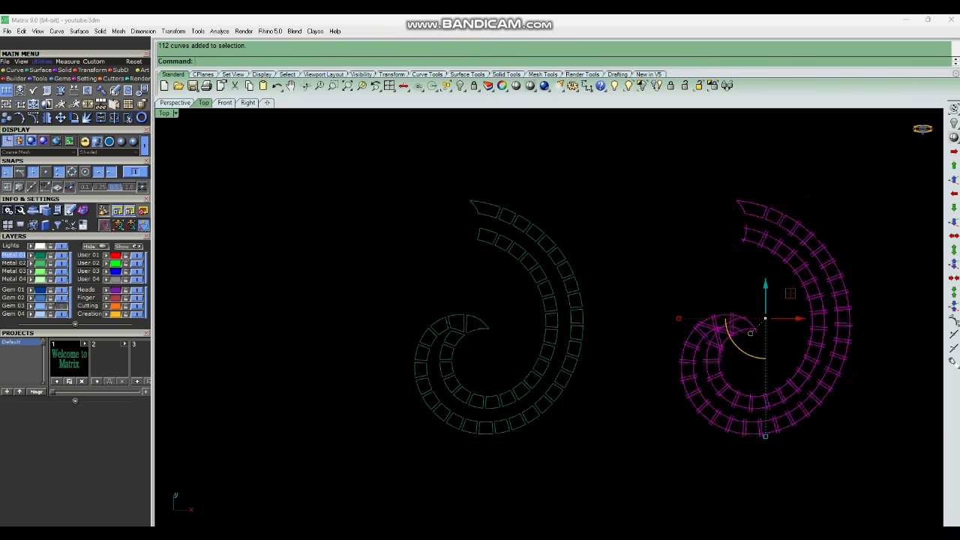
key(Delete)
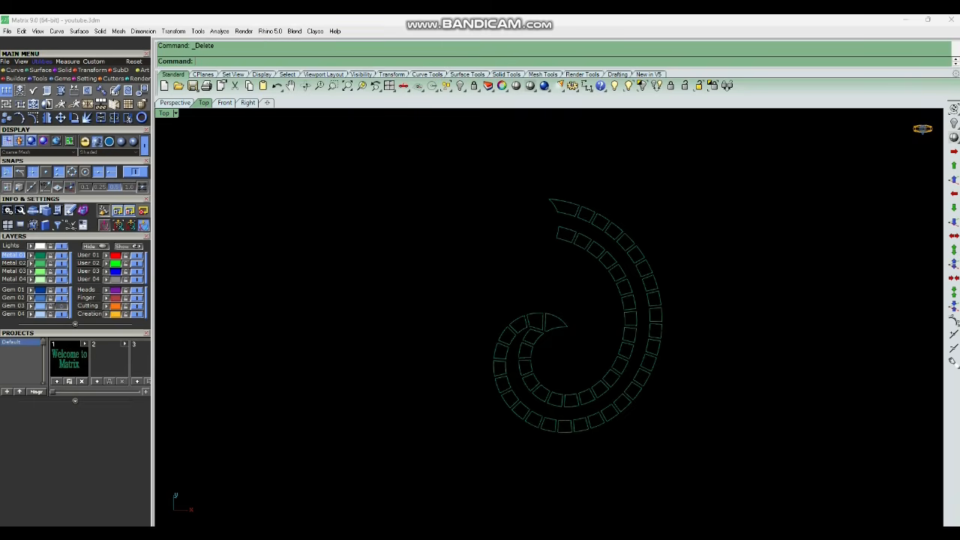
Show the hidden gem cutters again in the Perspective view.
key(ctrl+F4)
scroll(585, 326, down, 6)
right_drag(585, 326, 629, 341)
click(628, 86)
scroll(589, 300, up, 6)
right_drag(590, 300, 573, 369)
scroll(573, 369, up, 7)
click(551, 335)
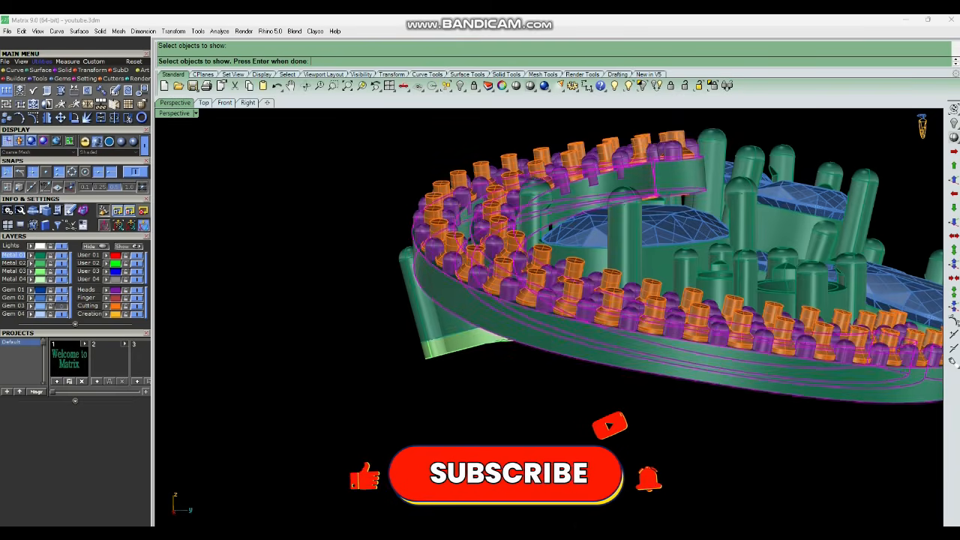
right_drag(551, 335, 558, 363)
scroll(554, 352, up, 5)
click(535, 369)
key(Return)
Hide the metal spiral body so only the cutters and cell curves remain.
scroll(535, 369, down, 4)
scroll(551, 252, up, 5)
scroll(565, 188, down, 4)
scroll(585, 345, up, 5)
scroll(555, 293, down, 2)
scroll(555, 292, down, 2)
click(558, 363)
key(ctrl+h)
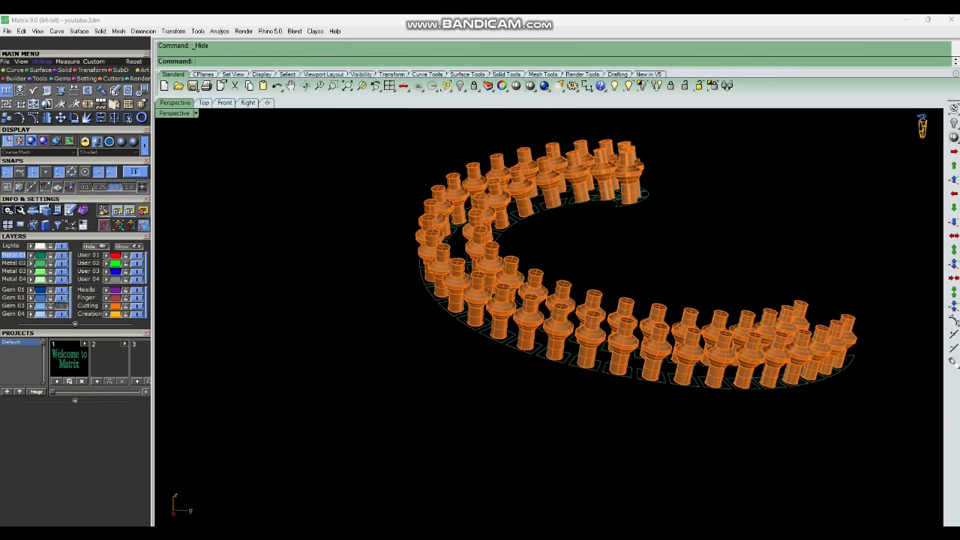
Select all 52 gem cutters and explode them into separate surfaces.
right_drag(558, 330, 517, 330)
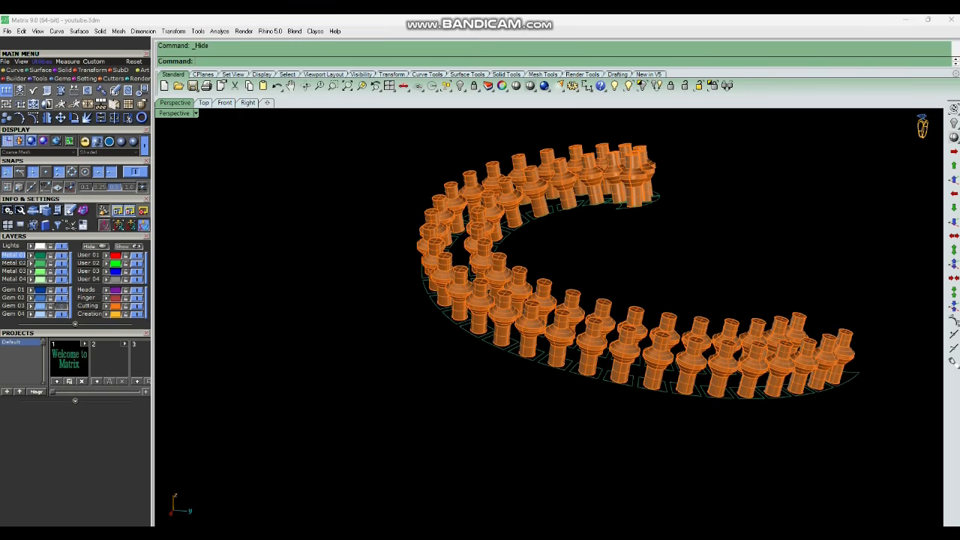
key(ctrl+a)
click(712, 85)
scroll(566, 360, down, 3)
key(ctrl+a)
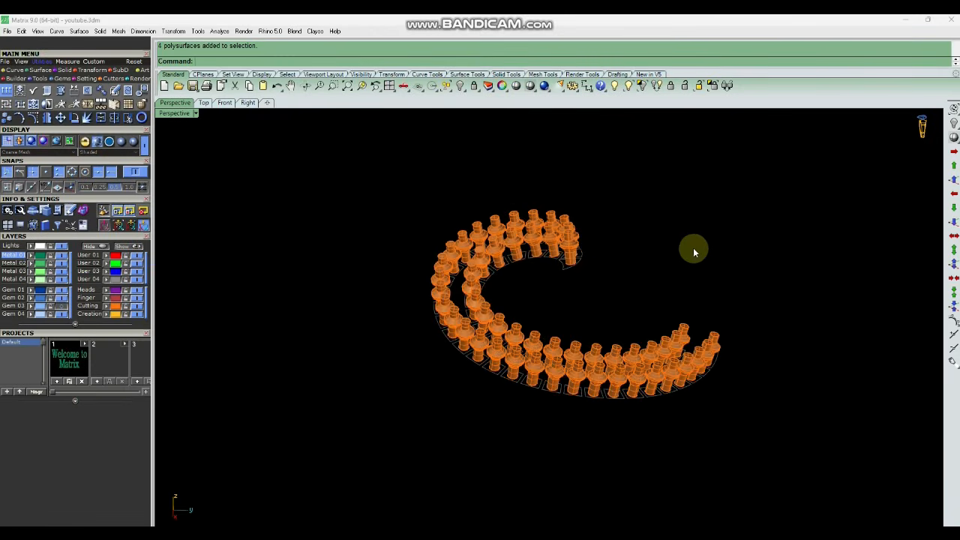
drag(760, 217, 386, 496)
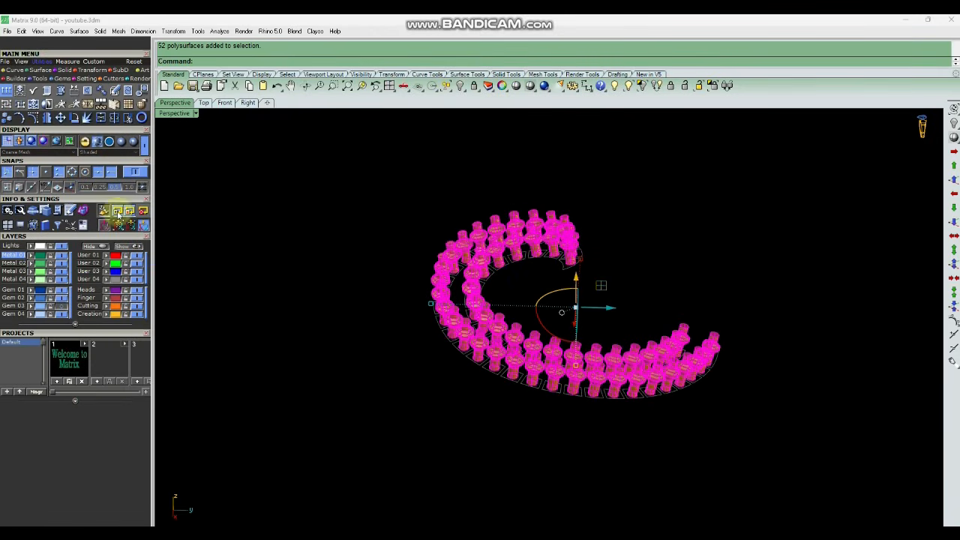
click(86, 118)
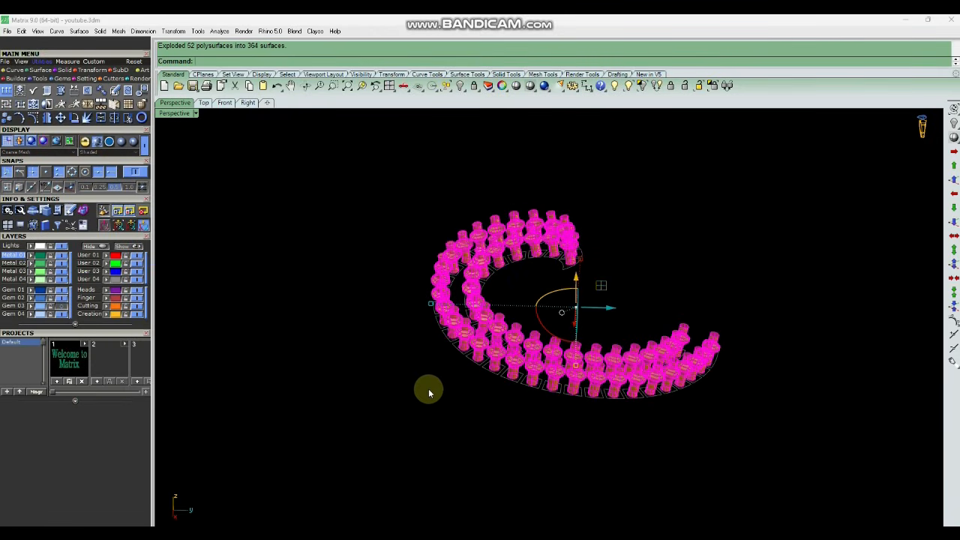
Select the lower surfaces of the exploded cutters near the spiral's outer end and delete them.
right_drag(521, 403, 494, 382)
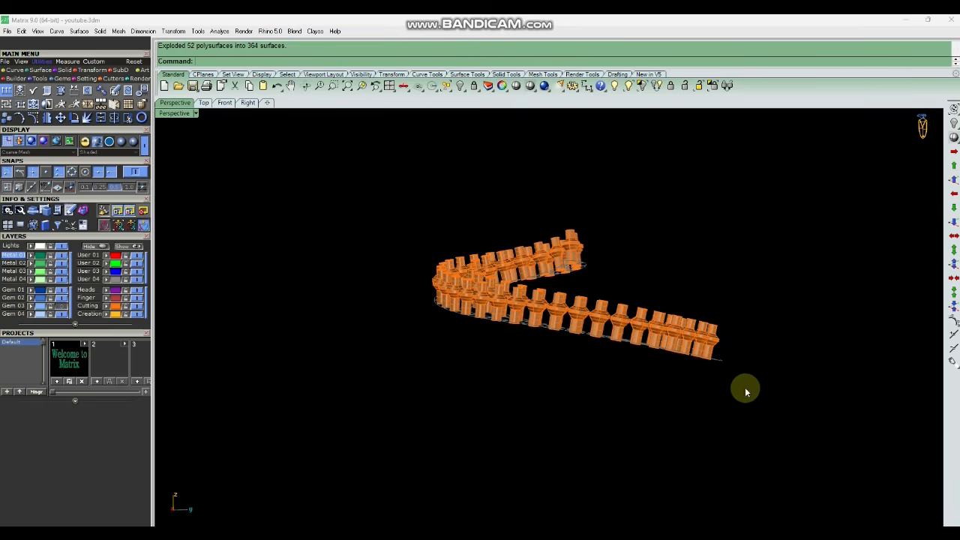
mouse_move(732, 407)
right_down()
mouse_move(682, 349)
mouse_move(717, 407)
right_up()
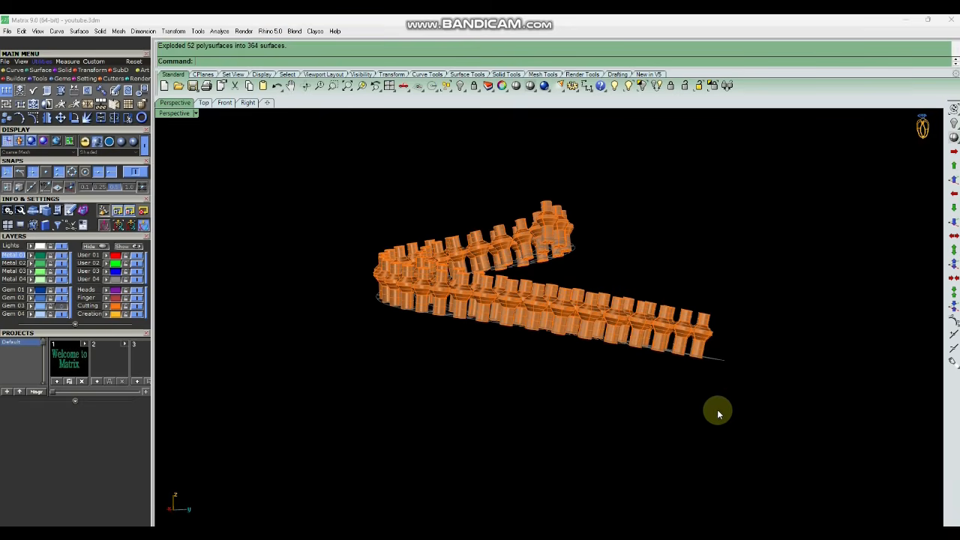
drag(721, 414, 595, 349)
right_drag(619, 366, 658, 396)
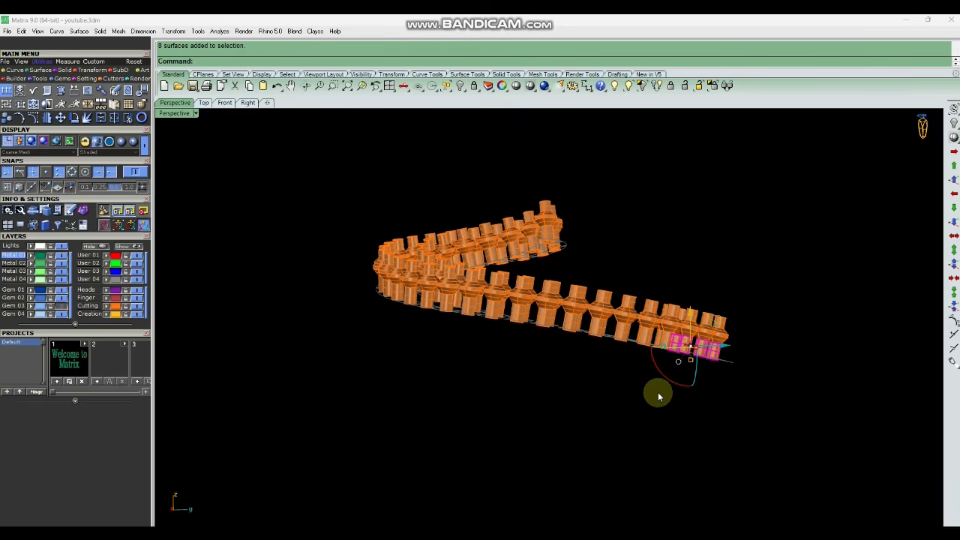
shift+drag(627, 352, 575, 336)
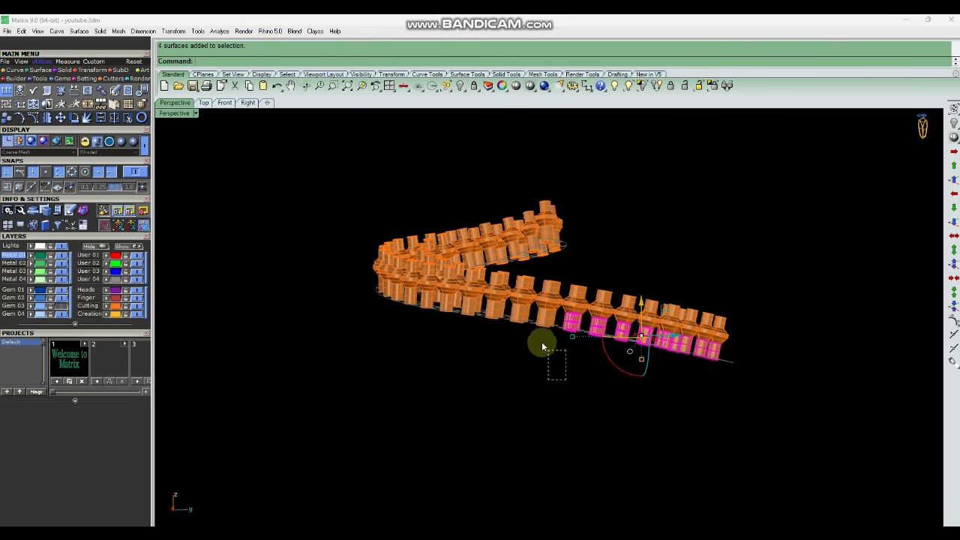
shift+drag(518, 325, 514, 319)
right_drag(477, 336, 561, 360)
shift+drag(585, 382, 525, 318)
right_drag(516, 334, 560, 345)
shift+drag(633, 403, 565, 326)
right_drag(546, 362, 604, 357)
shift+drag(634, 394, 567, 324)
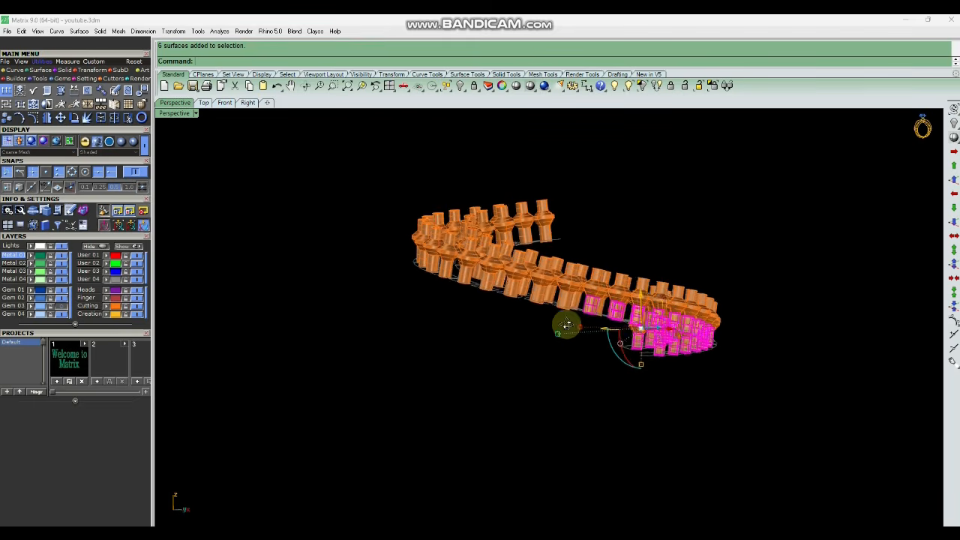
right_drag(566, 324, 576, 327)
shift+drag(625, 394, 579, 318)
right_drag(579, 318, 619, 370)
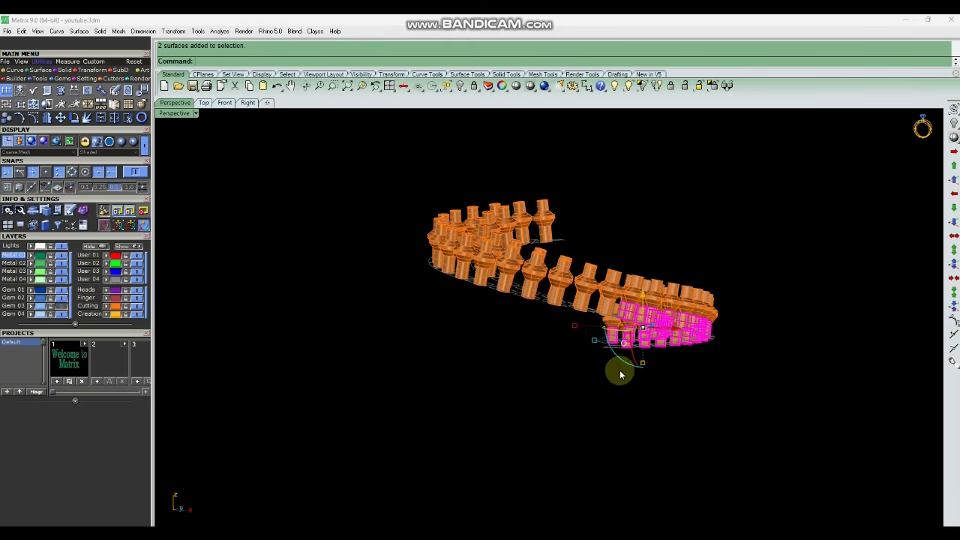
shift+drag(620, 370, 590, 338)
right_drag(619, 382, 477, 255)
key(Delete)
Delete the lower cutter surfaces along the middle part of the spiral.
scroll(567, 339, up, 2)
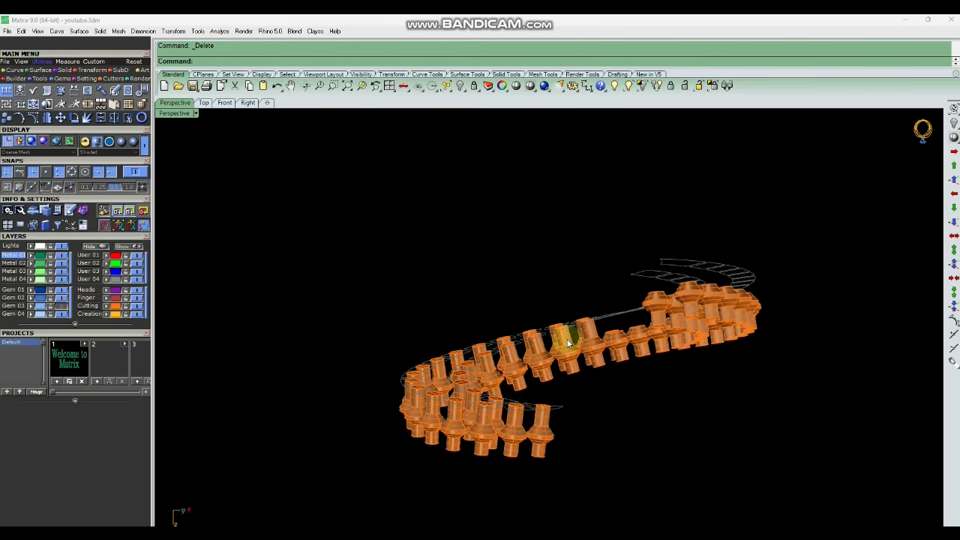
right_drag(534, 392, 563, 368)
scroll(566, 367, up, 5)
shift+drag(480, 332, 481, 333)
right_drag(480, 333, 519, 306)
shift+drag(462, 348, 459, 353)
shift+drag(478, 298, 434, 367)
shift+drag(439, 317, 400, 375)
key(Delete)
right_drag(427, 360, 579, 313)
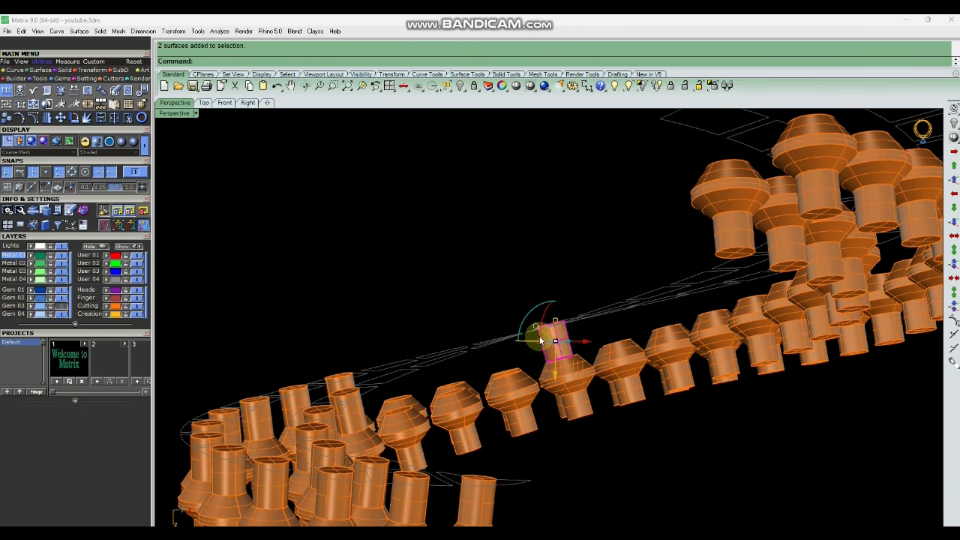
key(Delete)
right_drag(540, 340, 568, 328)
drag(568, 330, 460, 382)
key(Delete)
Select and delete the remaining lower cutter surfaces on the other spiral arm.
right_drag(585, 365, 487, 338)
scroll(545, 366, down, 4)
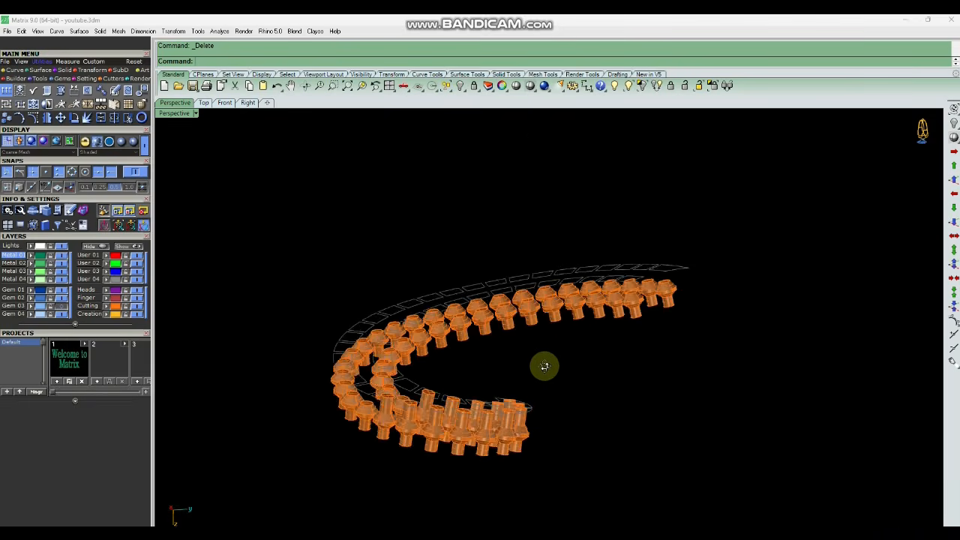
right_drag(544, 366, 522, 393)
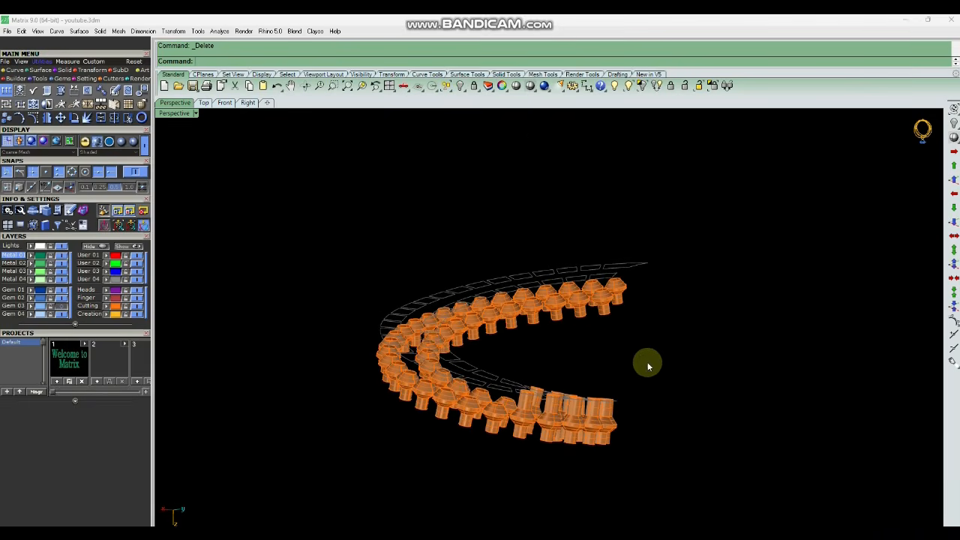
scroll(551, 409, up, 3)
drag(764, 353, 566, 390)
key(Delete)
drag(781, 345, 620, 401)
key(Delete)
right_drag(622, 401, 615, 382)
drag(615, 384, 579, 418)
key(Delete)
Join the remaining surfaces of each cutter back into open polysurfaces.
right_drag(579, 418, 668, 352)
scroll(598, 418, down, 5)
scroll(660, 366, down, 3)
drag(742, 228, 498, 399)
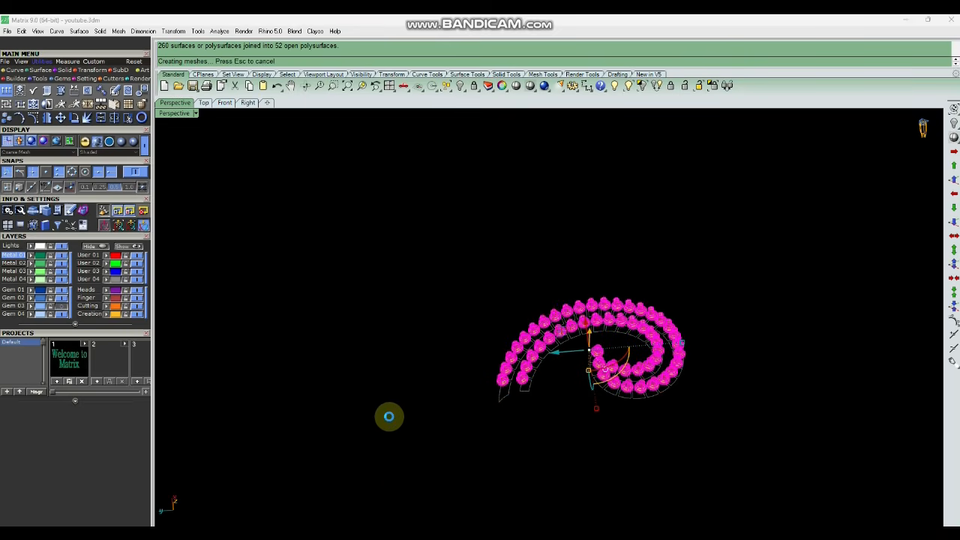
right_drag(563, 341, 584, 261)
Select all the cutters and duplicate their open borders with DupBorder.
click(676, 333)
scroll(521, 403, up, 6)
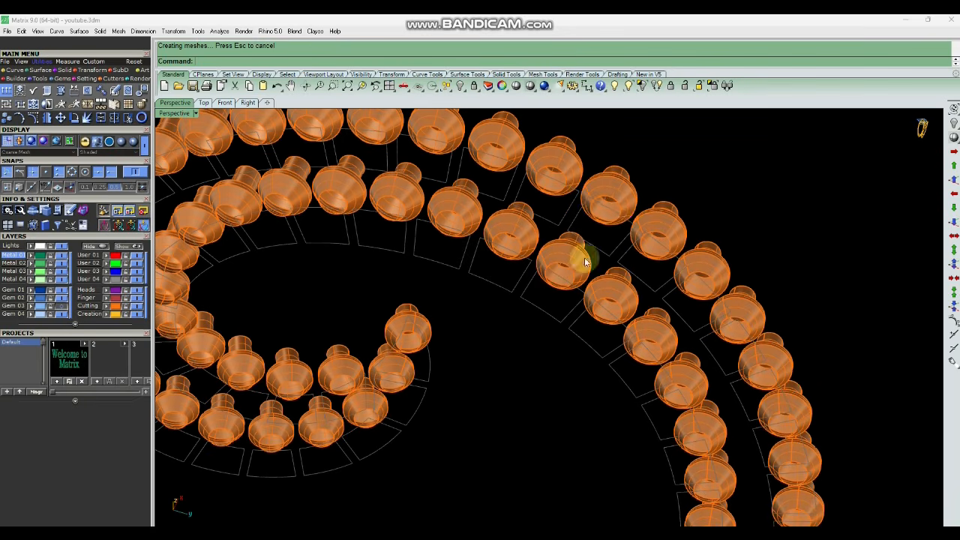
click(621, 212)
scroll(696, 268, down, 5)
scroll(629, 285, up, 8)
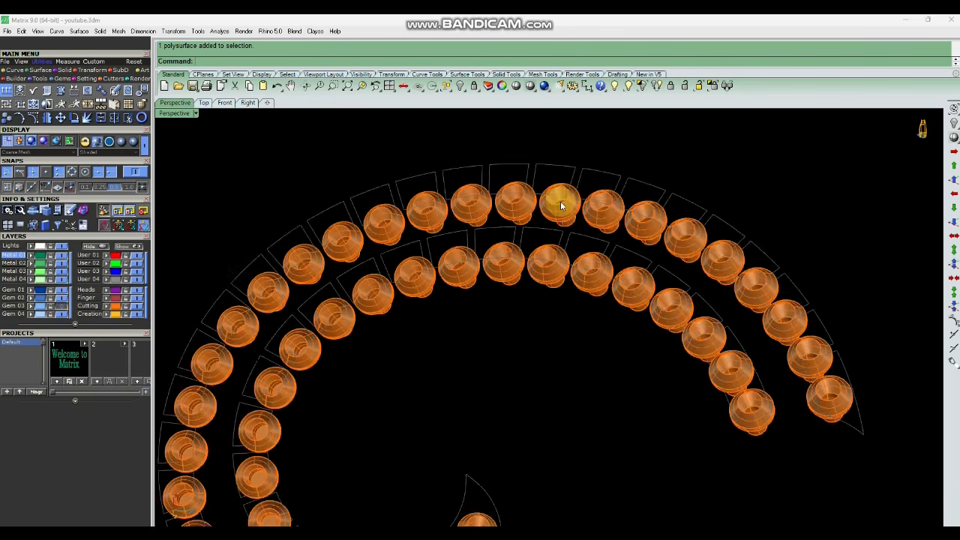
scroll(584, 211, up, 6)
right_drag(612, 218, 713, 329)
scroll(630, 319, down, 10)
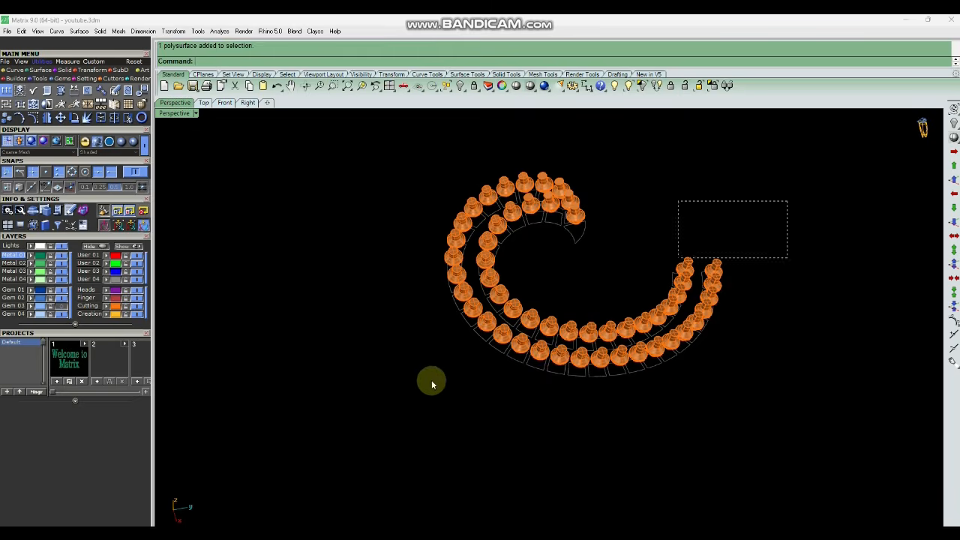
drag(432, 384, 718, 208)
drag(353, 364, 354, 362)
text(D)
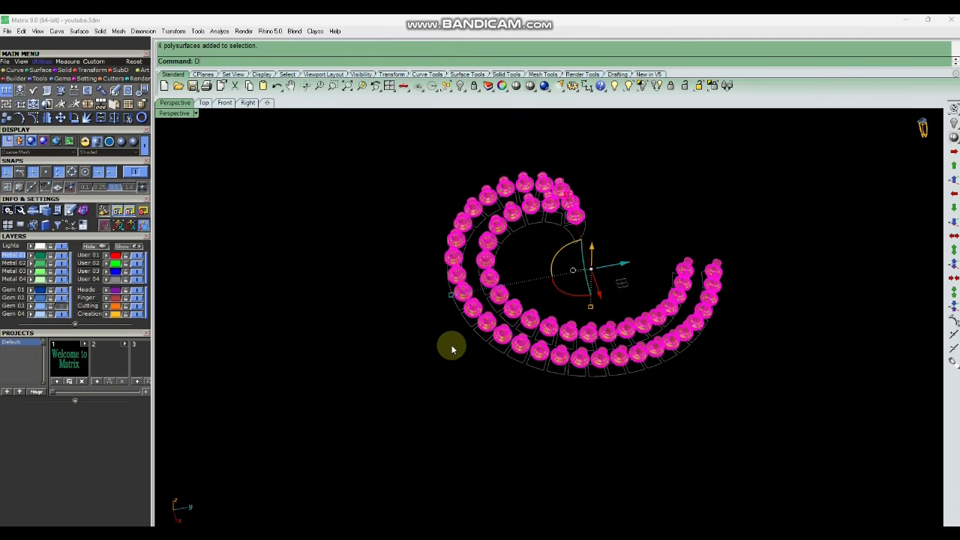
text(upBorder)
key(Return)
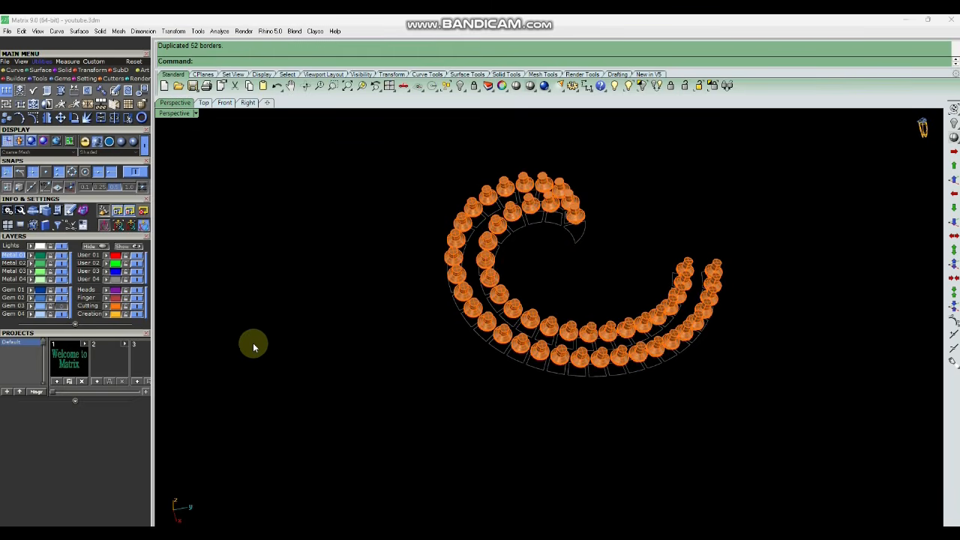
Hide the cutters' layer and unlock all locked objects.
click(136, 306)
scroll(687, 396, up, 7)
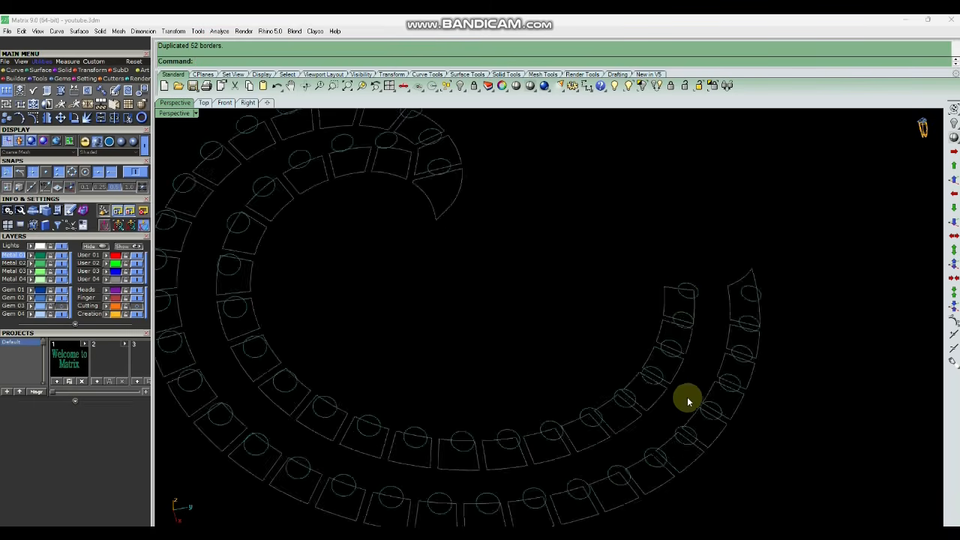
right_drag(687, 398, 537, 391)
scroll(595, 285, down, 4)
scroll(537, 391, up, 2)
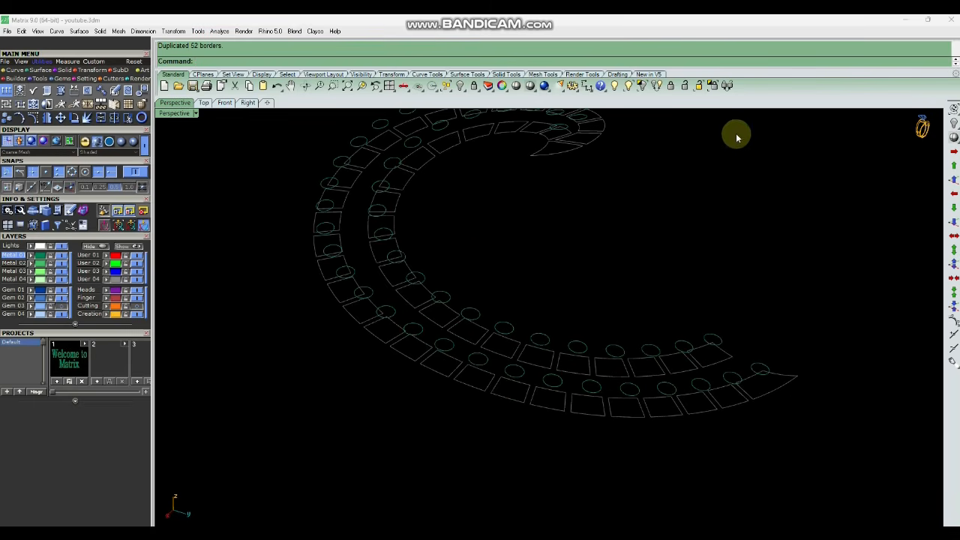
right_drag(692, 401, 700, 91)
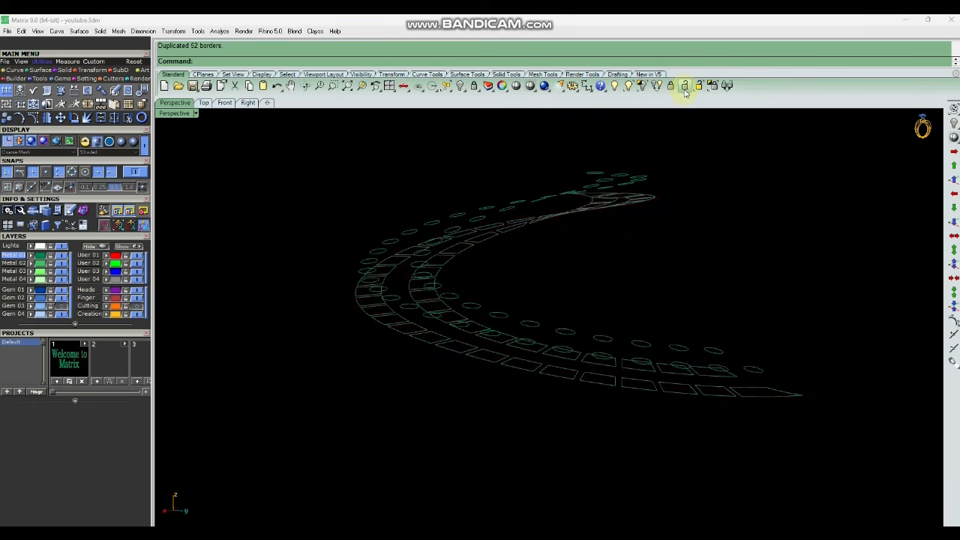
click(684, 91)
Draw a line from a cell's corner perpendicular to its gem border circle.
right_drag(684, 292, 603, 437)
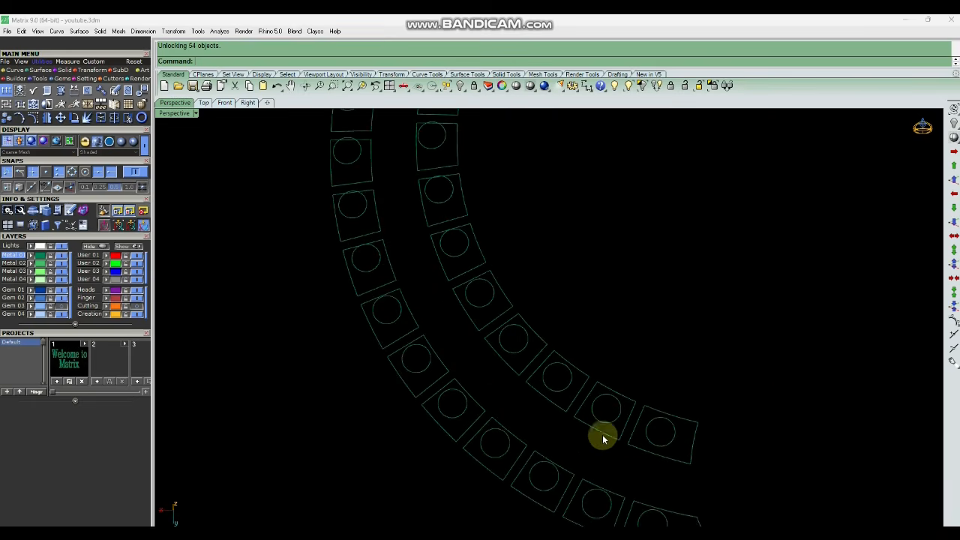
scroll(589, 326, down, 3)
text(l)
key(Return)
scroll(628, 442, up, 5)
scroll(601, 391, down, 5)
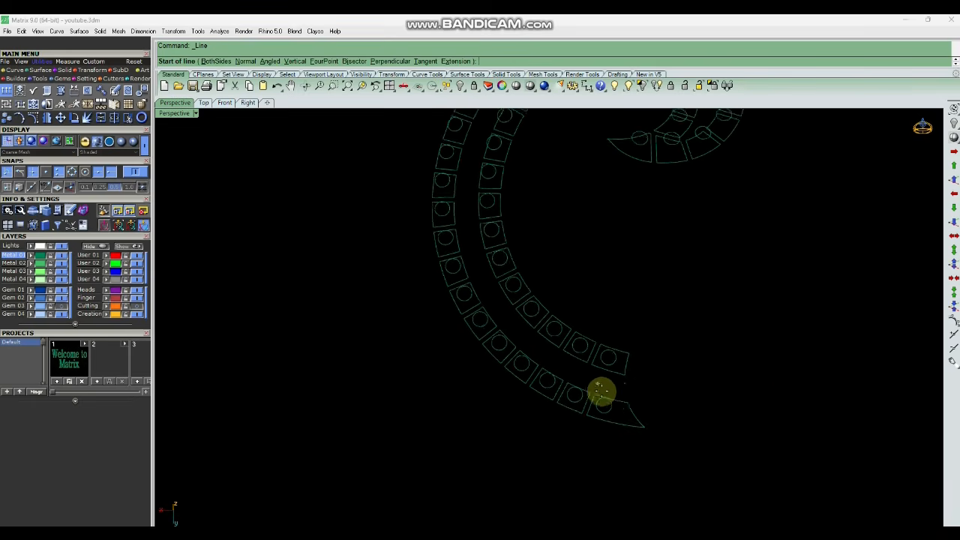
right_drag(641, 405, 609, 410)
scroll(609, 409, up, 6)
scroll(579, 406, up, 5)
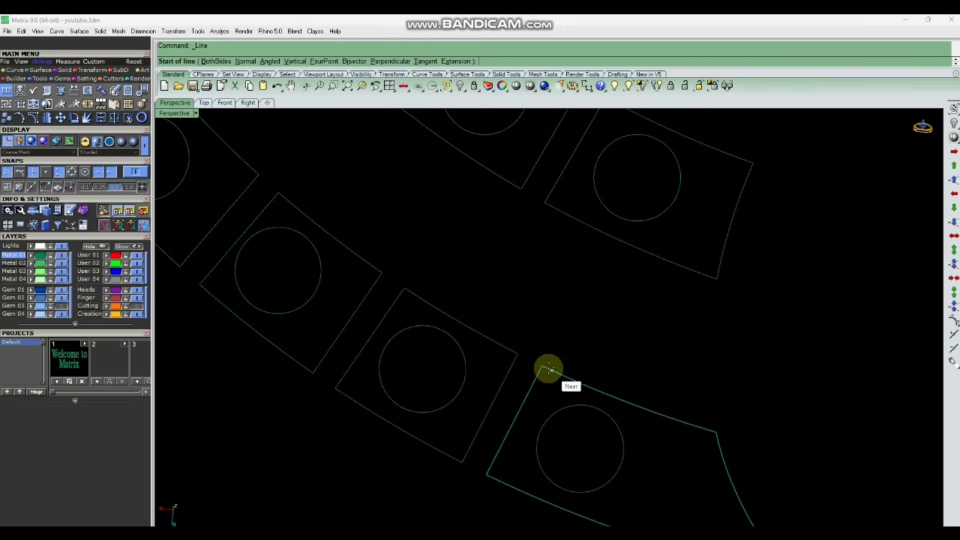
click(542, 365)
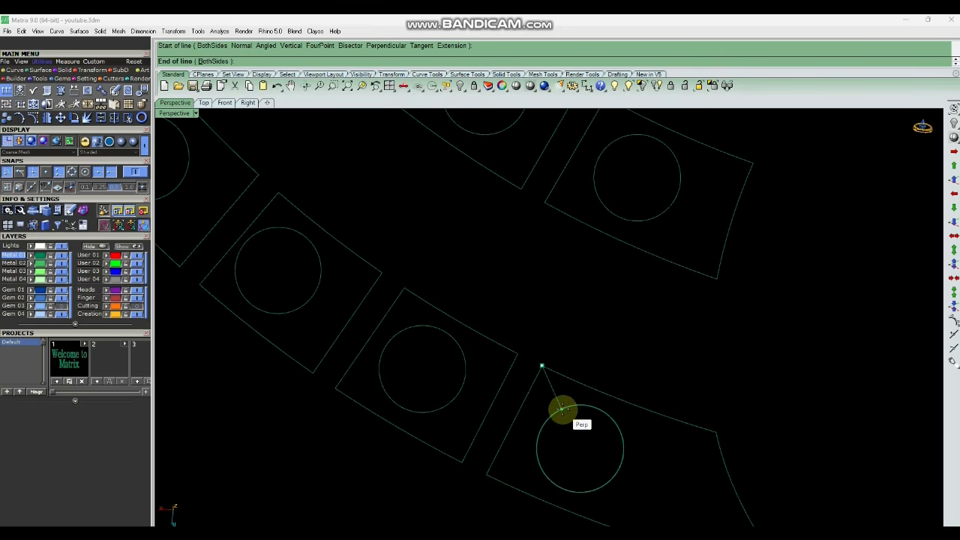
click(562, 409)
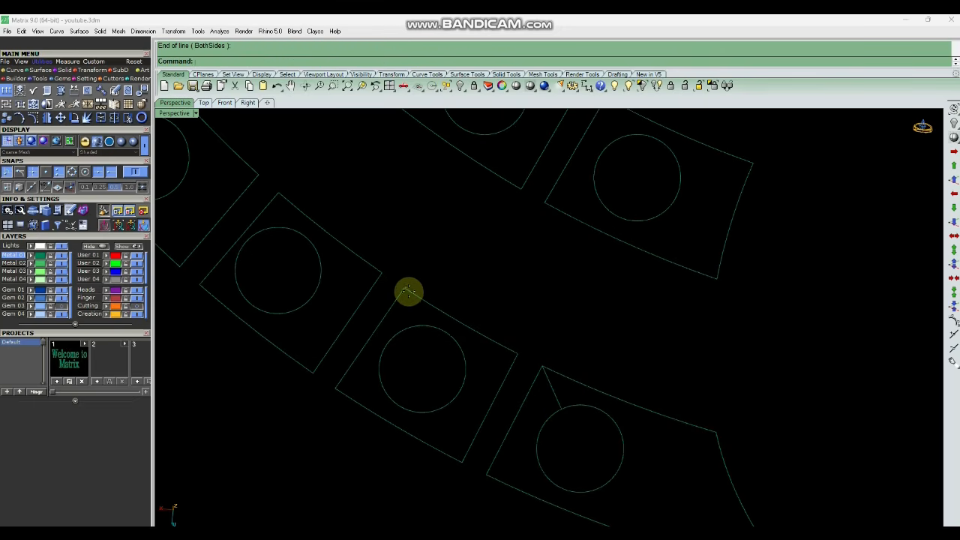
Draw another line from the neighbouring cell's corner to its border circle.
right_click(408, 292)
click(405, 289)
click(412, 324)
right_drag(412, 324, 580, 335)
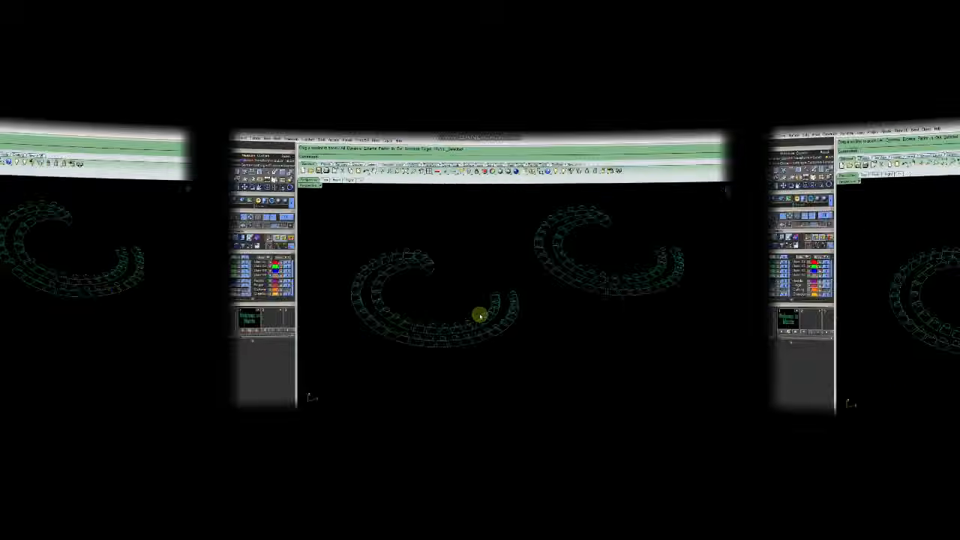
Select the duplicate set of cell curves and delete it.
scroll(492, 342, up, 7)
right_drag(548, 392, 520, 383)
scroll(520, 371, up, 7)
right_drag(579, 361, 542, 343)
scroll(541, 341, down, 5)
right_drag(647, 306, 575, 265)
drag(495, 360, 495, 361)
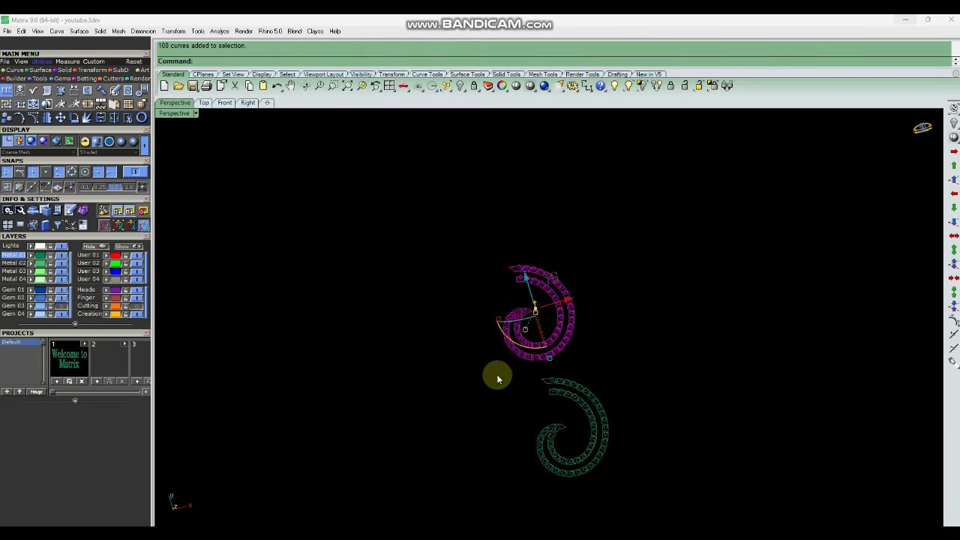
key(Delete)
Select the remaining cell curves, zoom to them, and Sweep2 a funnel surface from one cell outline to its border circle.
drag(622, 336, 509, 503)
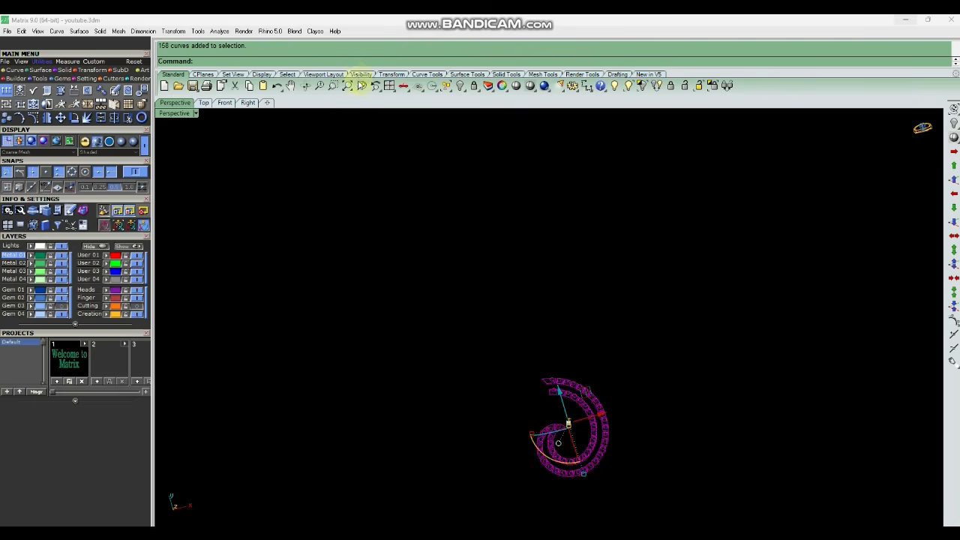
click(361, 87)
right_drag(422, 250, 636, 415)
scroll(521, 375, up, 6)
right_drag(520, 377, 526, 318)
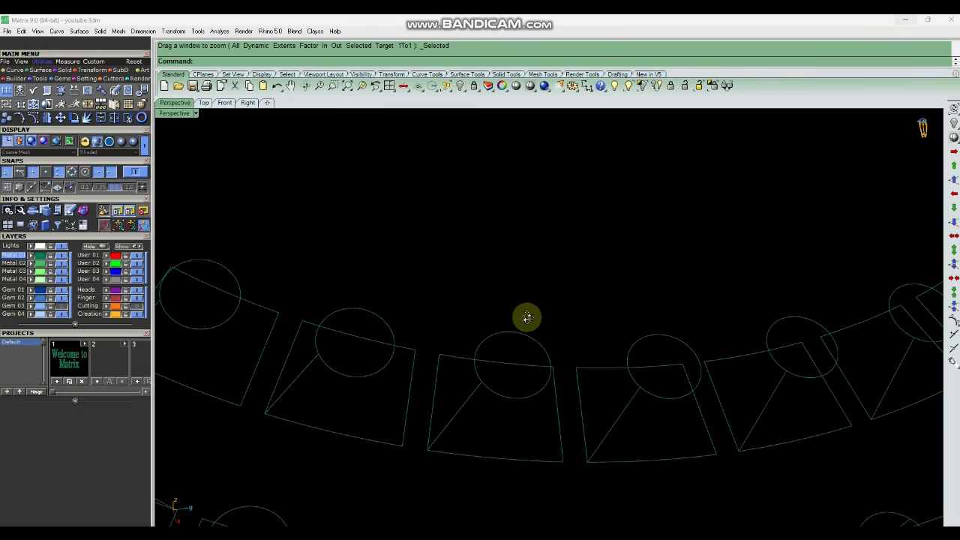
right_click(528, 334)
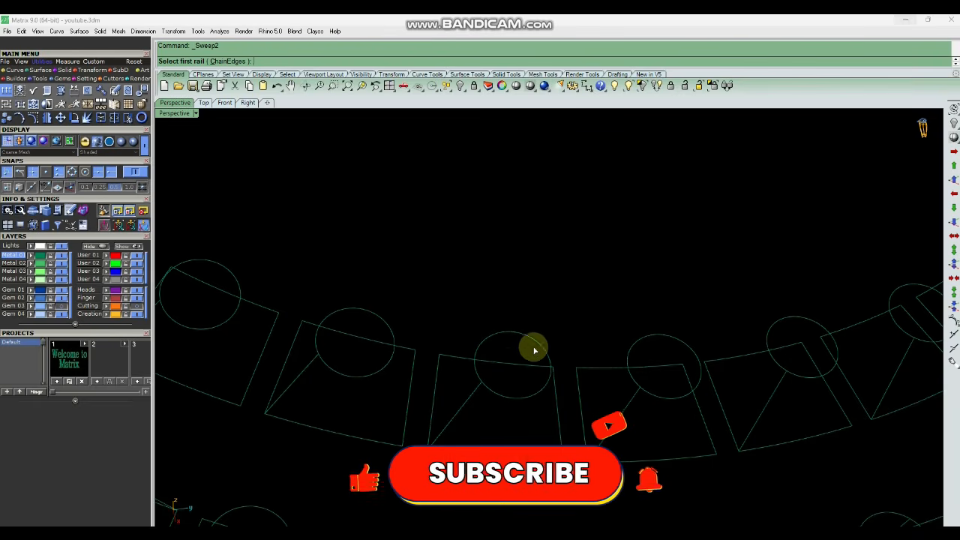
click(517, 397)
click(493, 455)
click(454, 404)
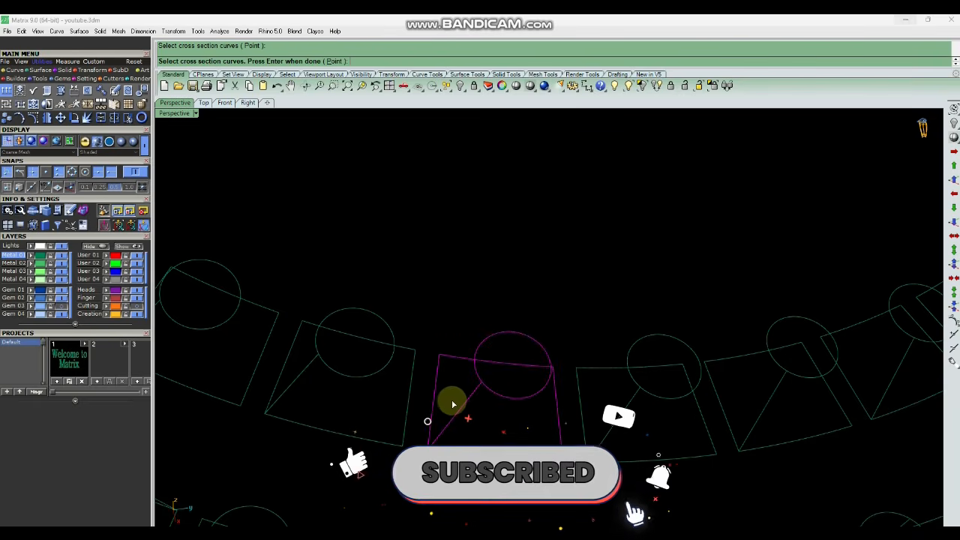
right_click(454, 404)
key(Return)
Sweep2 funnel surfaces for the next two cells along the row.
right_drag(528, 334, 503, 377)
scroll(473, 334, down, 4)
scroll(511, 377, up, 6)
right_click(531, 374)
drag(537, 355, 529, 386)
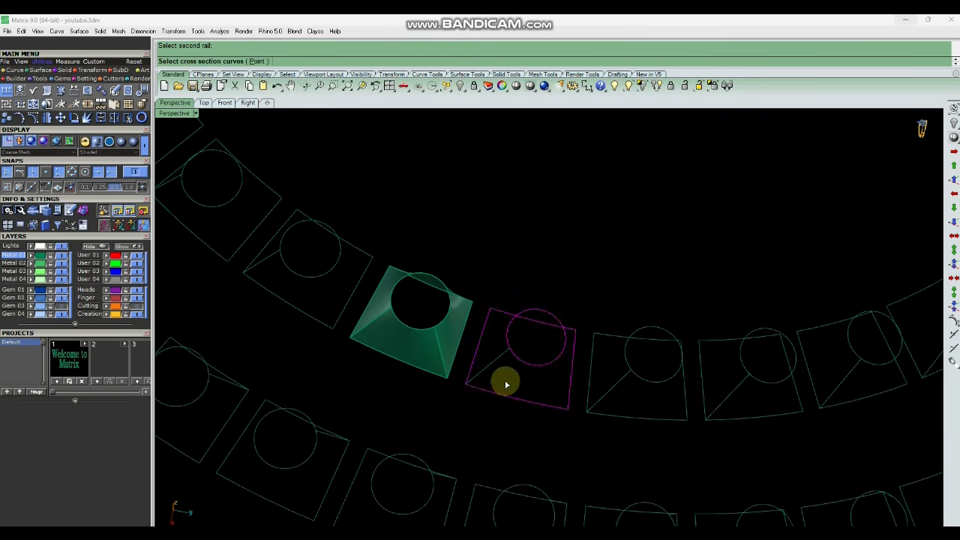
key(Return)
scroll(652, 372, up, 3)
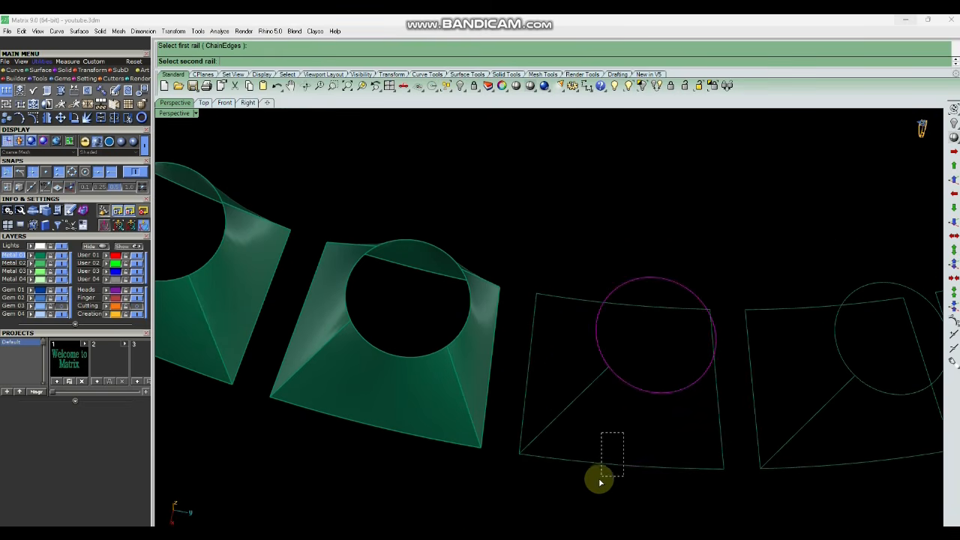
click(600, 482)
key(Return)
scroll(414, 317, down, 6)
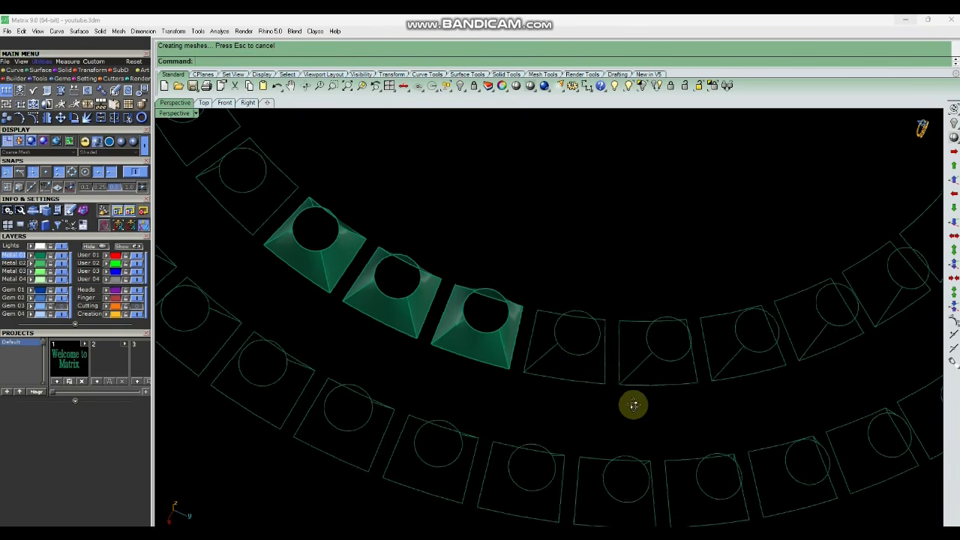
Repeat Sweep2 for the following cells until the spiral rows are covered.
click(578, 355)
scroll(576, 372, up, 4)
click(563, 384)
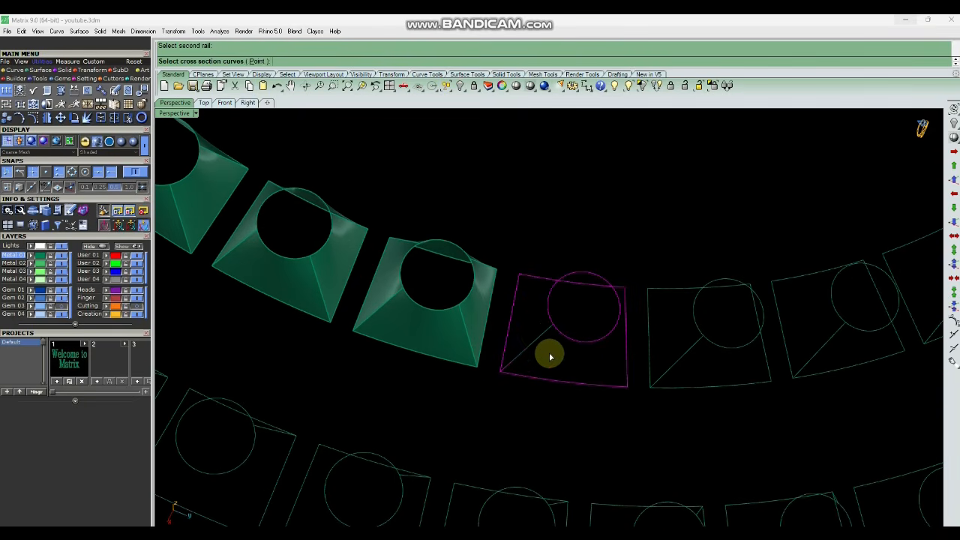
click(519, 360)
key(Return)
click(519, 363)
scroll(523, 361, down, 5)
right_drag(523, 380, 672, 346)
scroll(612, 332, down, 4)
scroll(660, 346, down, 4)
right_drag(488, 343, 623, 332)
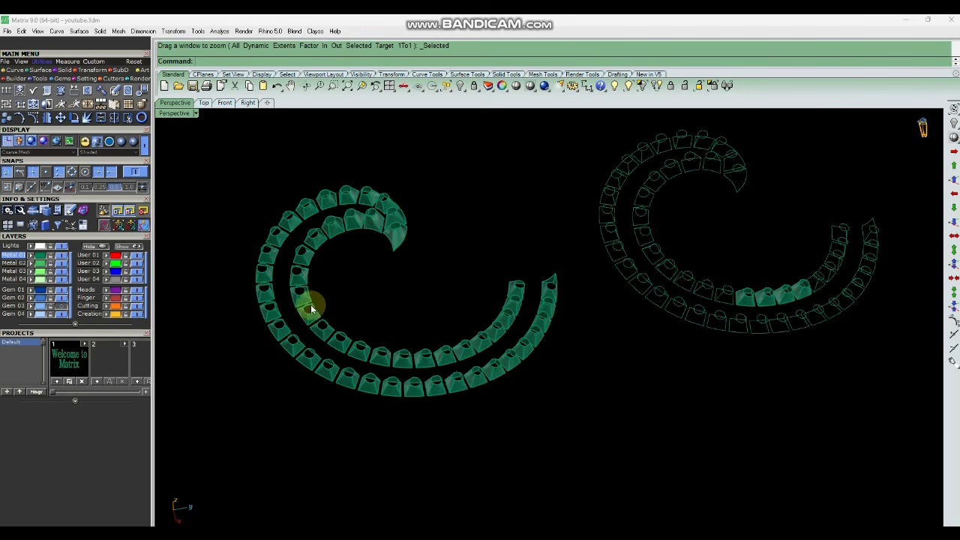
Delete the leftover wireframe copy of the funnel set beside the shaded funnels.
scroll(315, 304, up, 5)
mouse_move(323, 295)
right_down()
mouse_move(368, 270)
mouse_move(455, 250)
mouse_move(548, 345)
mouse_move(563, 265)
mouse_move(600, 214)
mouse_move(663, 227)
mouse_move(670, 317)
mouse_move(647, 377)
mouse_move(582, 429)
mouse_move(453, 441)
mouse_move(664, 364)
mouse_move(767, 304)
mouse_move(482, 347)
mouse_move(473, 318)
mouse_move(668, 321)
right_up()
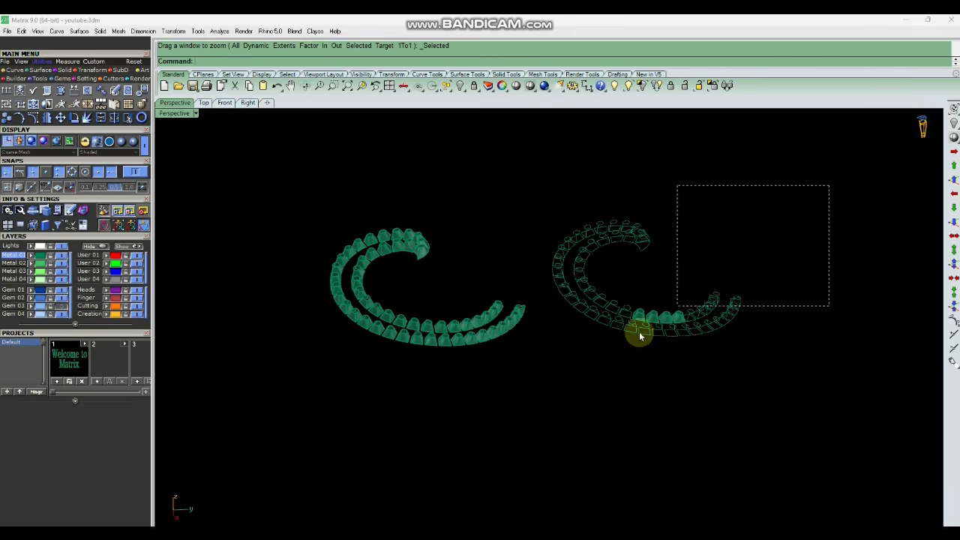
drag(550, 356, 551, 356)
key(Delete)
Select all the funnel surfaces and reveal the hidden gem cutters along the spiral rows with Show Selected.
right_drag(548, 357, 530, 334)
drag(647, 167, 342, 386)
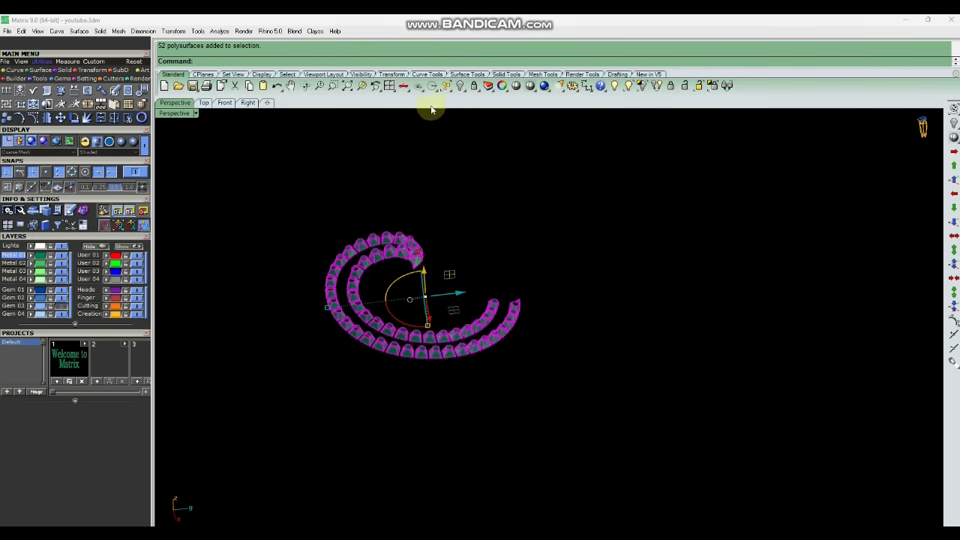
click(363, 87)
click(669, 218)
scroll(550, 225, down, 4)
right_drag(537, 320, 641, 328)
click(629, 86)
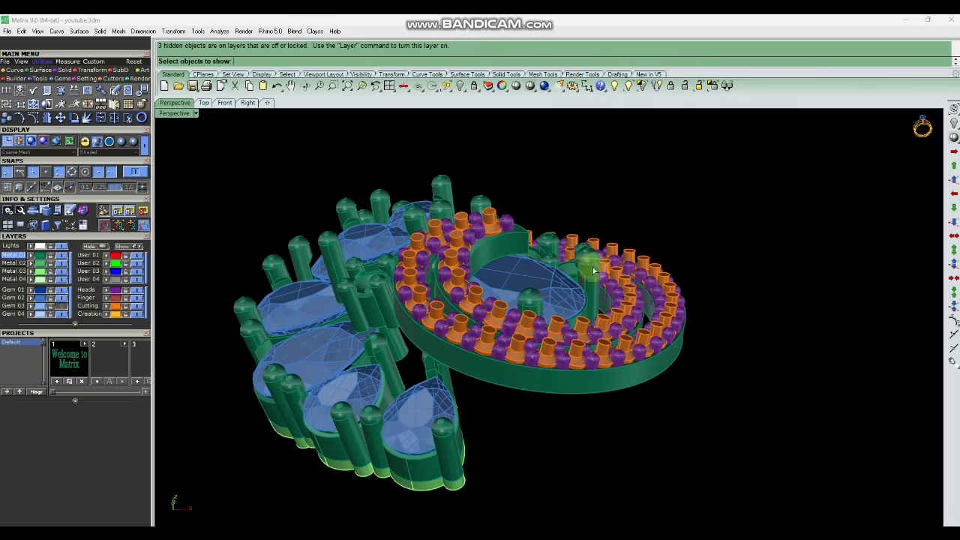
scroll(564, 337, up, 5)
click(553, 303)
scroll(561, 323, down, 4)
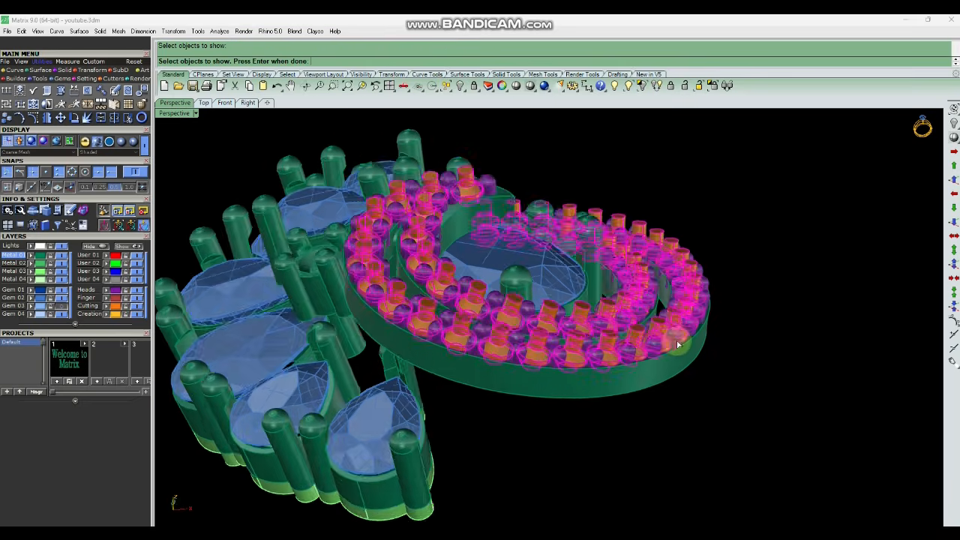
right_drag(679, 343, 642, 341)
key(Return)
Window-select the funnels together with the gem cutters and join them.
right_drag(578, 300, 509, 302)
scroll(572, 293, up, 5)
scroll(508, 302, down, 4)
scroll(508, 302, down, 3)
drag(755, 165, 299, 431)
key(ctrl+j)
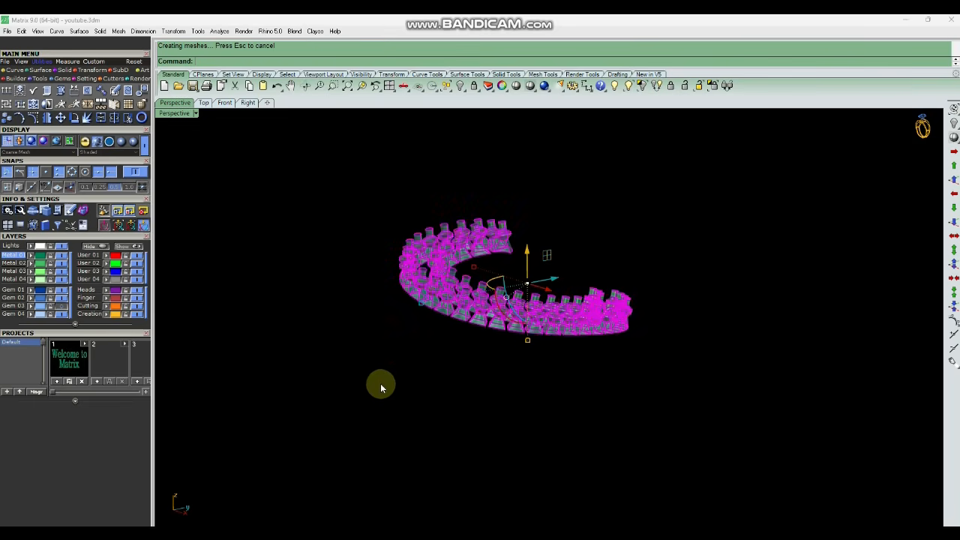
Select a single joined funnel cutter to check its shape.
click(382, 381)
scroll(460, 309, up, 7)
click(481, 325)
right_drag(542, 393, 542, 405)
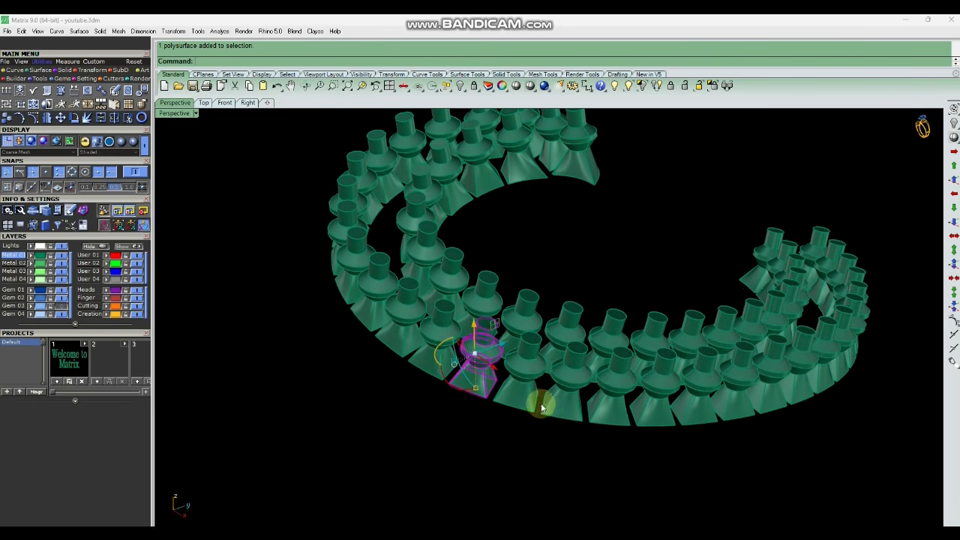
key(Escape)
scroll(562, 384, down, 5)
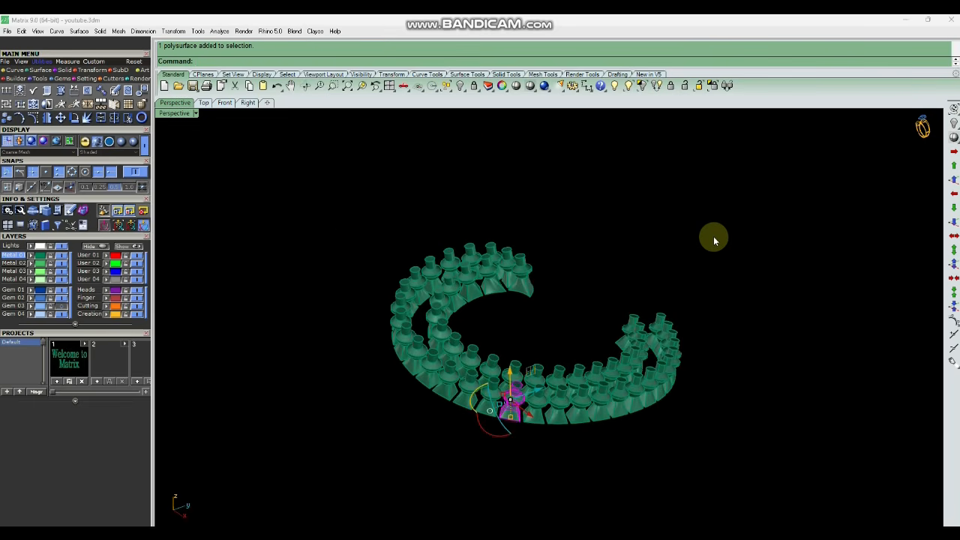
Select all 52 funnel cutters and move them to the Cutting layer.
drag(713, 235, 339, 448)
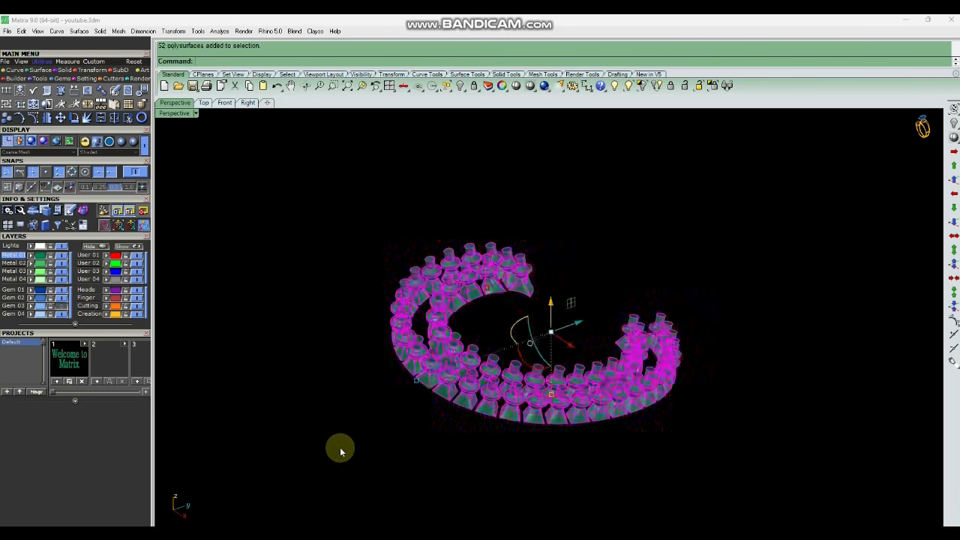
click(107, 307)
Orbit and zoom around the orange cutter set to inspect individual pieces.
click(251, 334)
right_drag(443, 405, 514, 298)
right_drag(603, 366, 574, 218)
scroll(572, 232, up, 5)
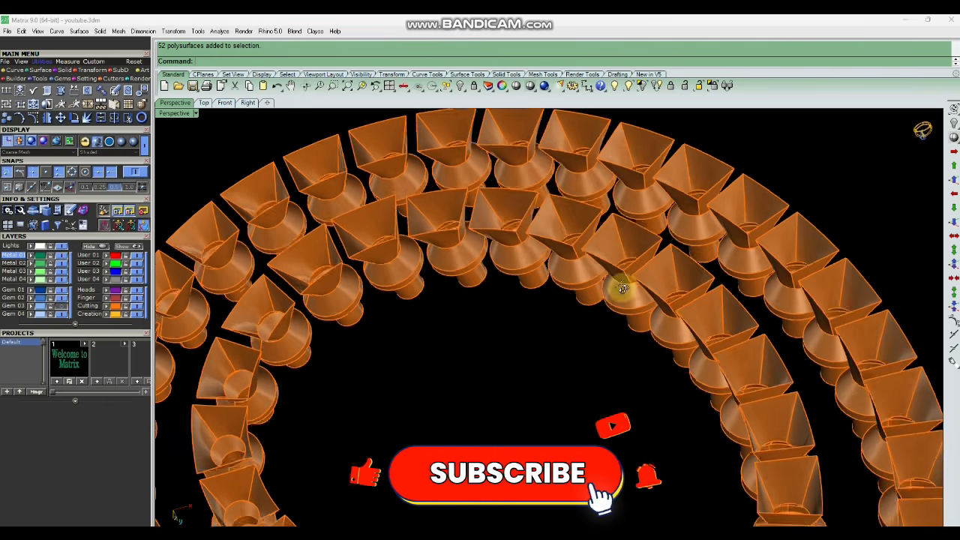
right_drag(622, 287, 617, 313)
scroll(619, 313, down, 3)
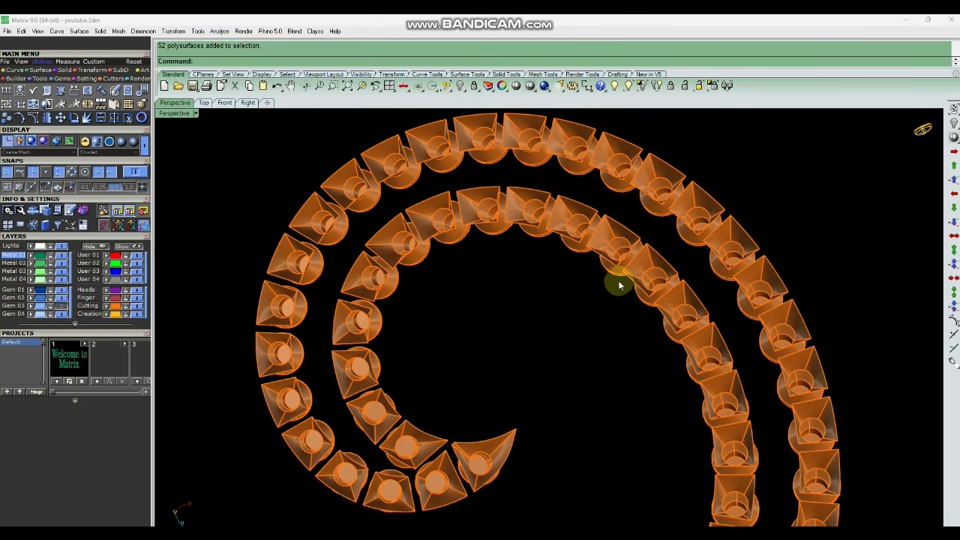
right_drag(618, 285, 617, 368)
click(616, 386)
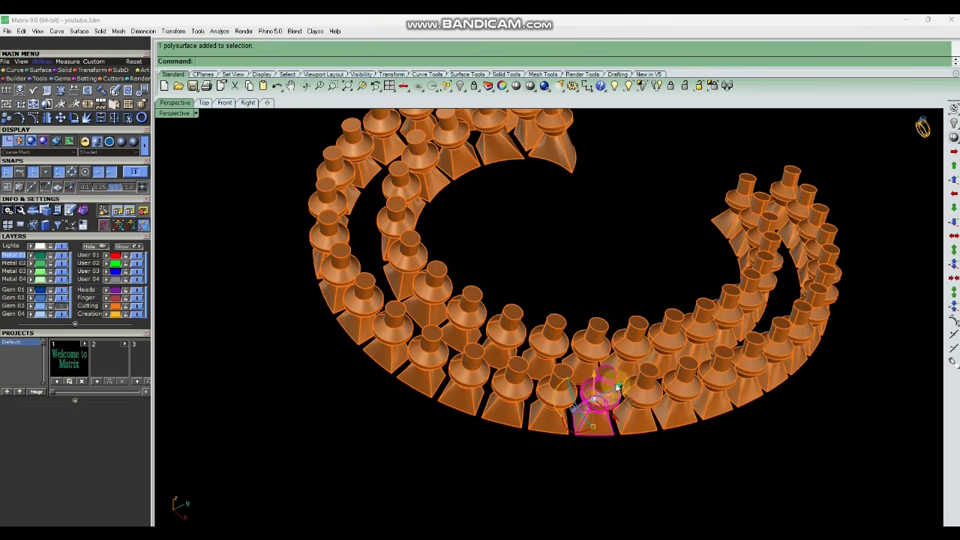
Select all the funnel cutters and group them.
scroll(617, 386, down, 3)
click(797, 389)
drag(345, 465, 346, 464)
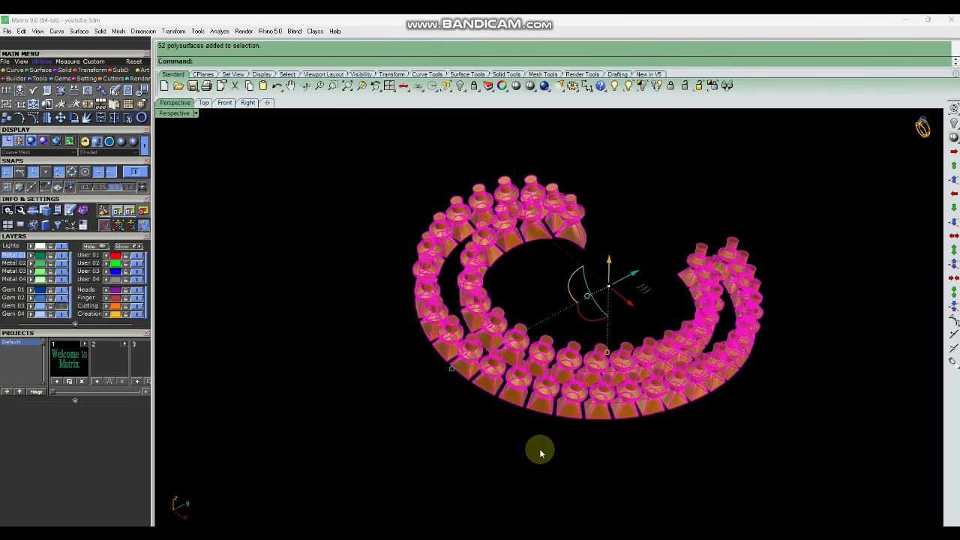
click(355, 403)
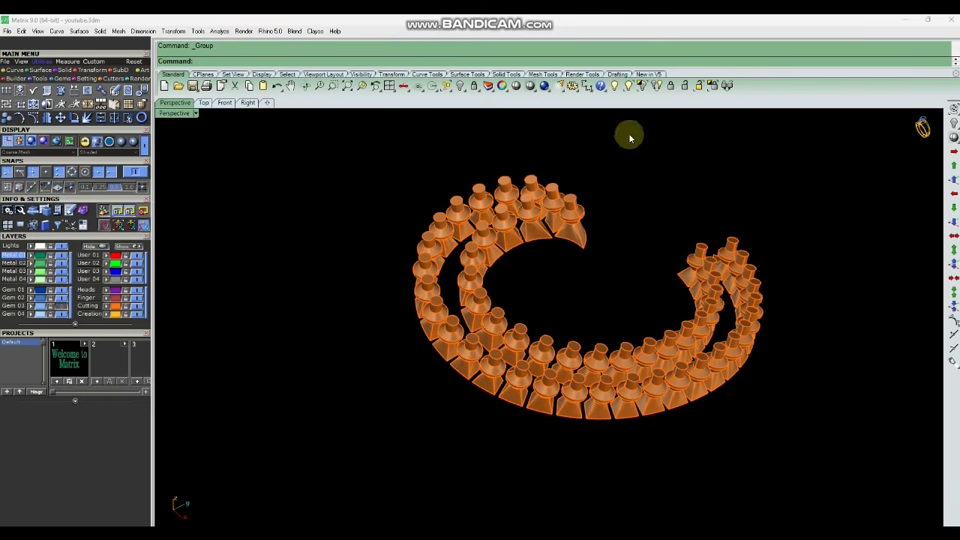
Reveal the hidden spiral metal body with Show Selected.
click(628, 86)
scroll(512, 398, up, 4)
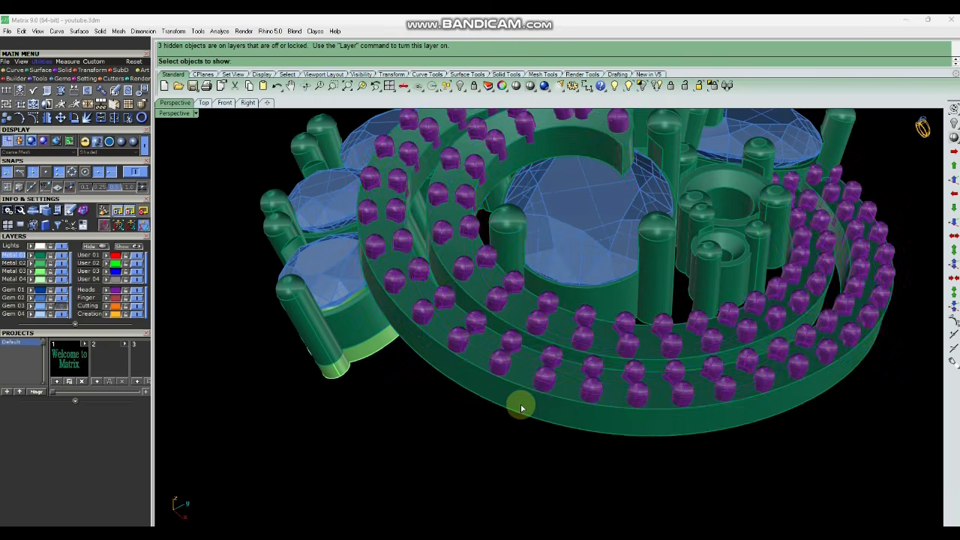
click(521, 407)
right_click(520, 407)
Orbit and zoom around the spiral body to examine the cell outlines on its top surface.
scroll(533, 363, down, 4)
right_drag(598, 390, 587, 193)
scroll(520, 254, up, 3)
scroll(522, 255, down, 2)
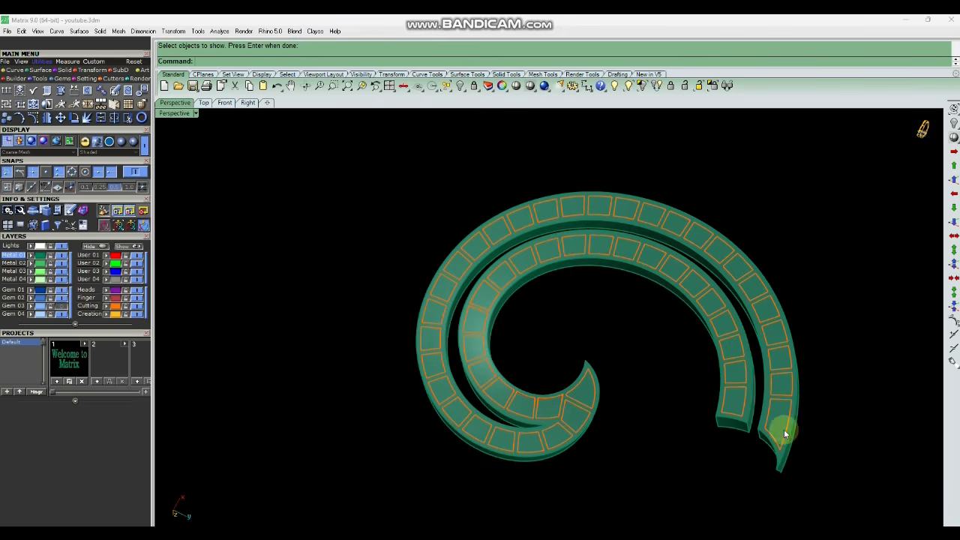
scroll(741, 410, up, 4)
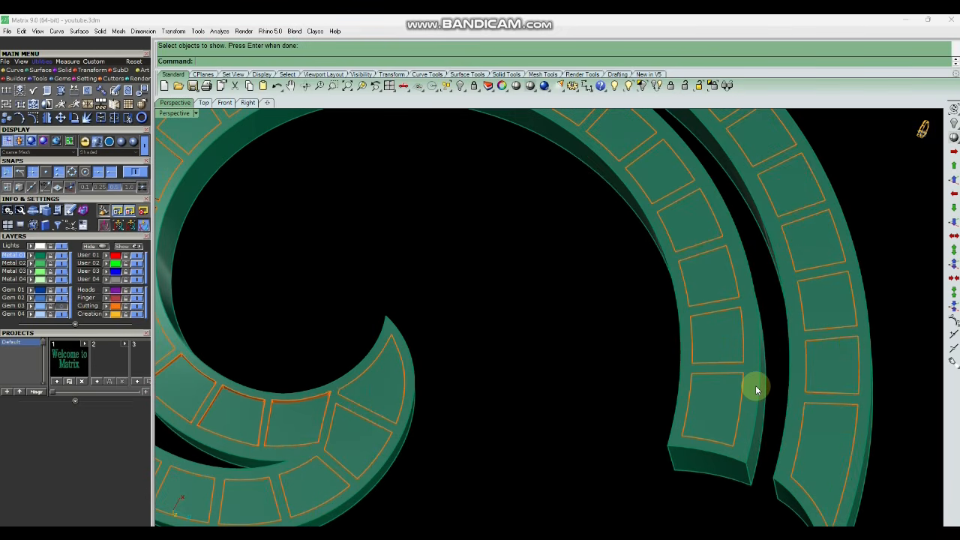
scroll(691, 416, down, 4)
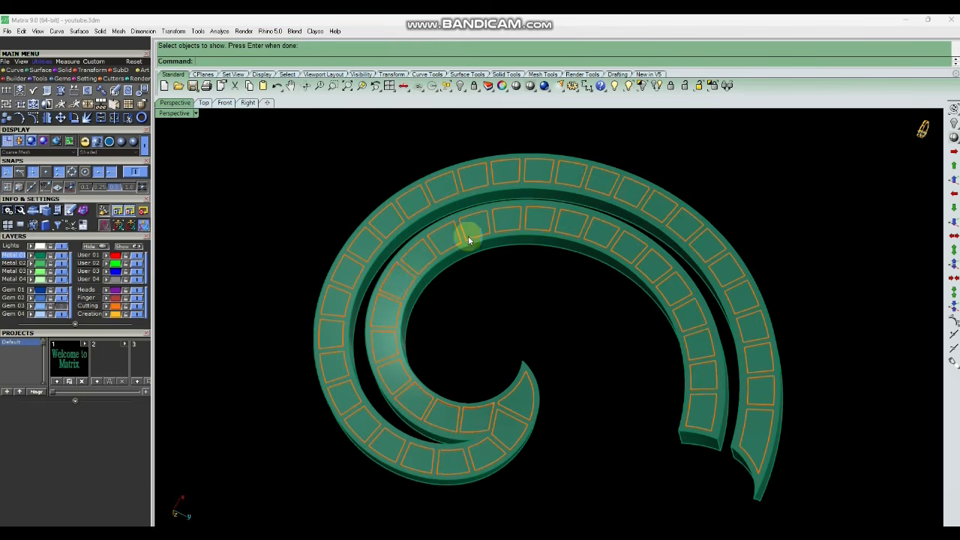
scroll(542, 445, up, 3)
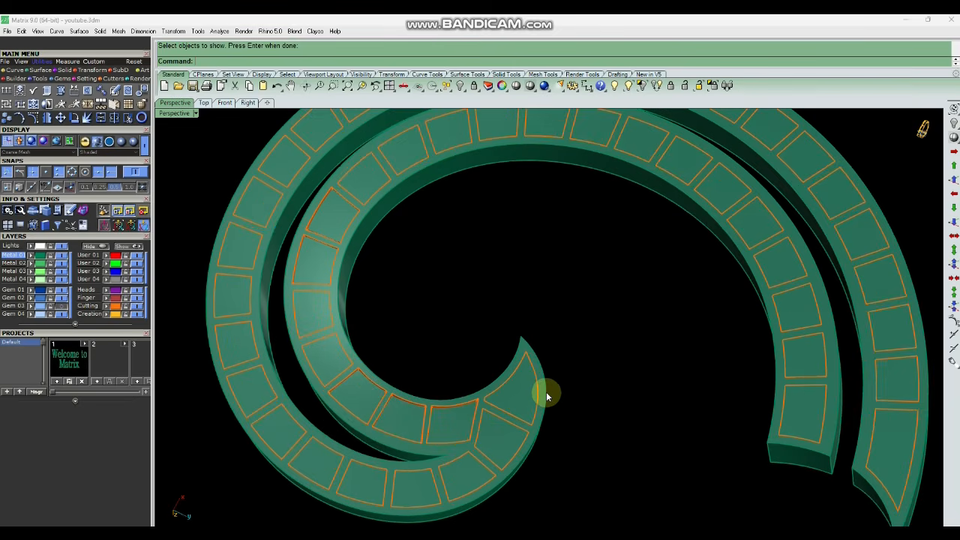
scroll(546, 396, down, 2)
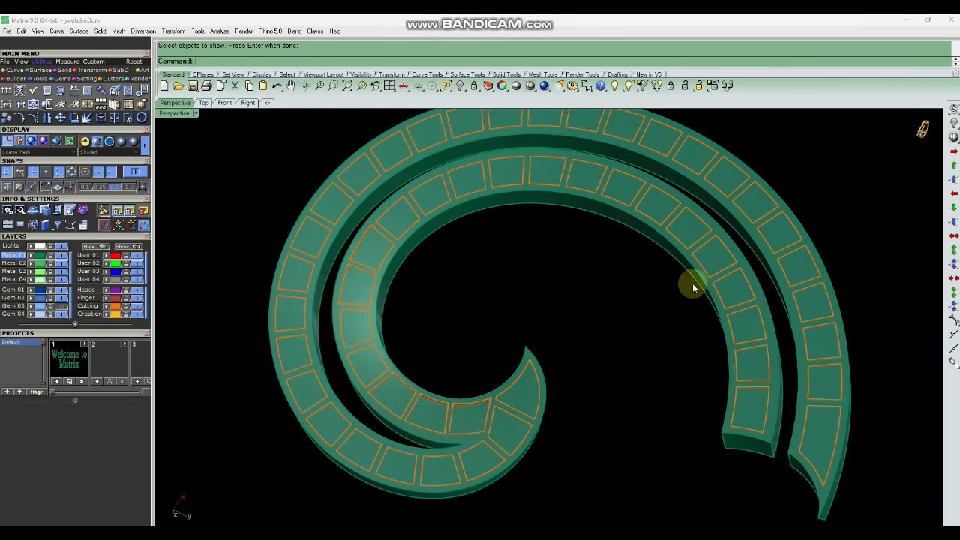
right_drag(696, 354, 665, 300)
scroll(762, 194, up, 6)
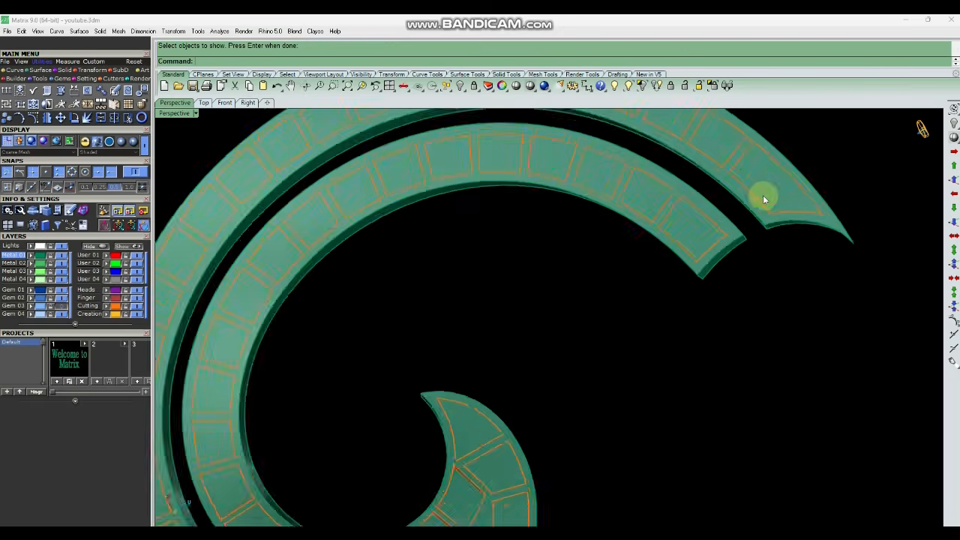
right_drag(762, 196, 718, 276)
scroll(716, 280, down, 6)
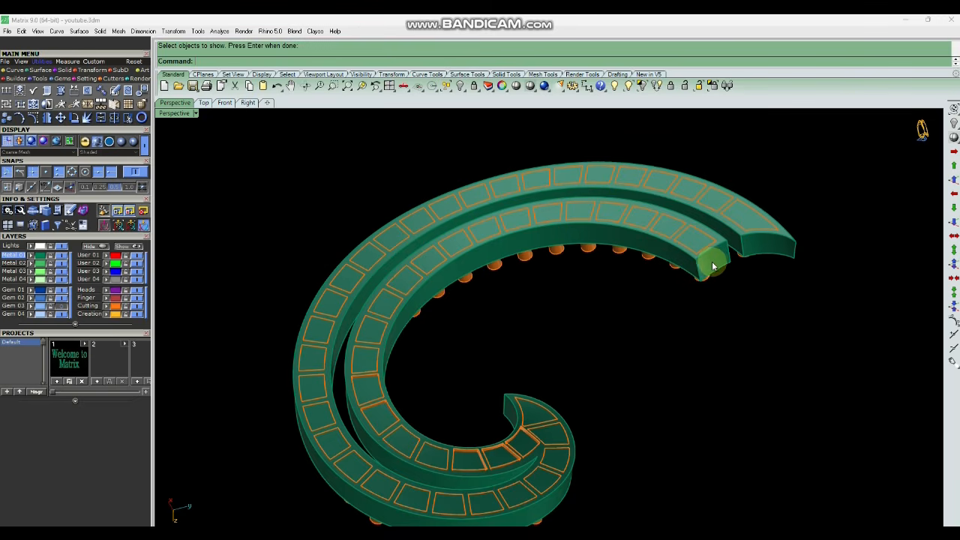
Boolean split the spiral body using all the funnel cutters on the Cutting layer.
scroll(711, 261, up, 4)
click(713, 257)
scroll(713, 256, down, 4)
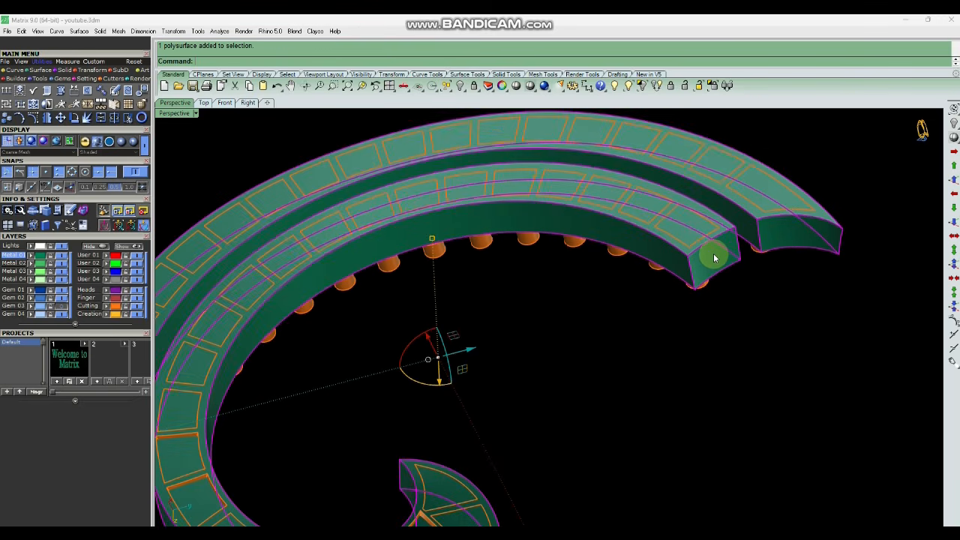
text(bs)
key(Return)
right_drag(713, 257, 705, 293)
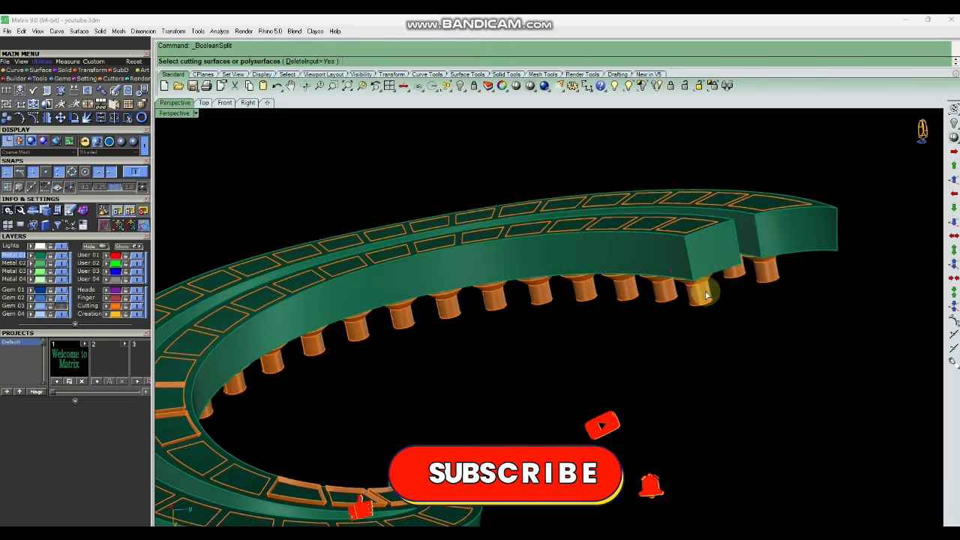
click(701, 277)
scroll(702, 277, down, 4)
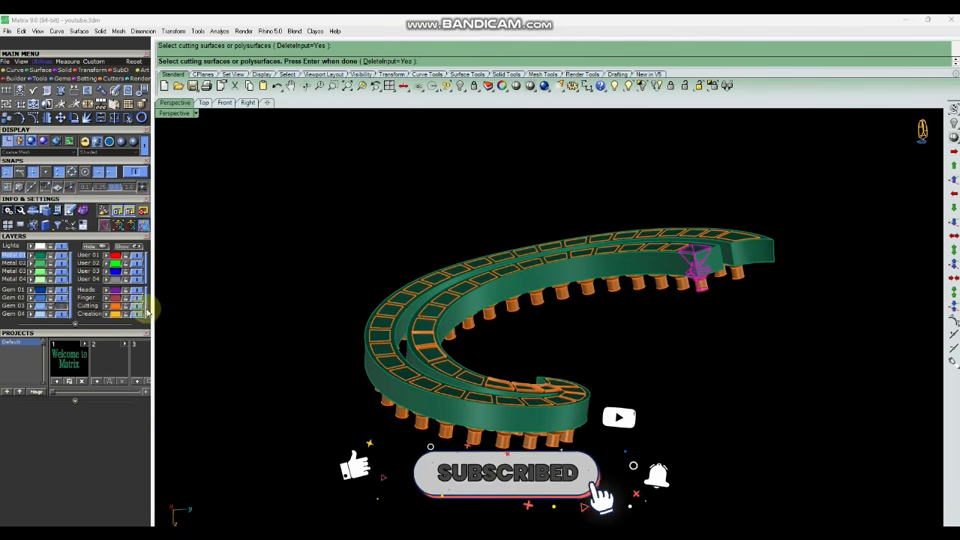
click(116, 307)
right_drag(563, 267, 600, 294)
key(Return)
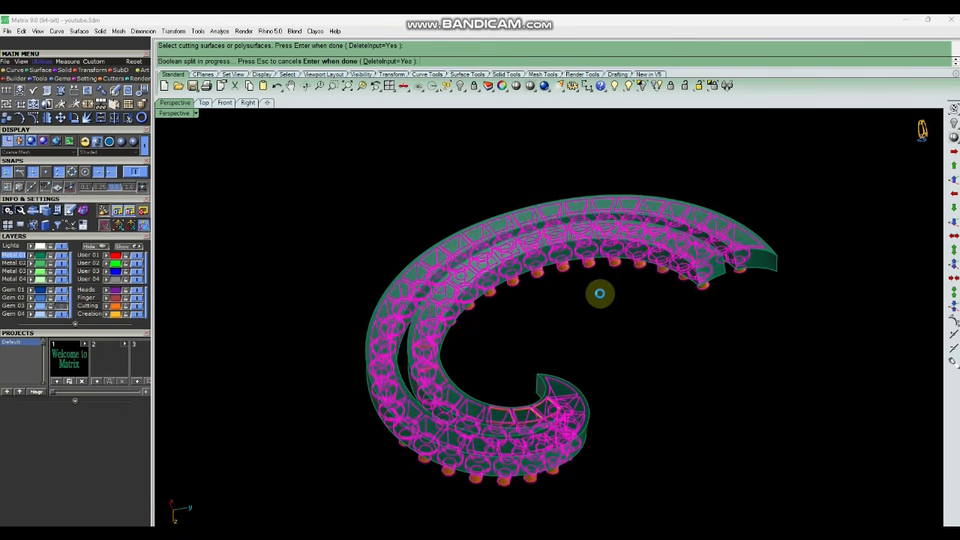
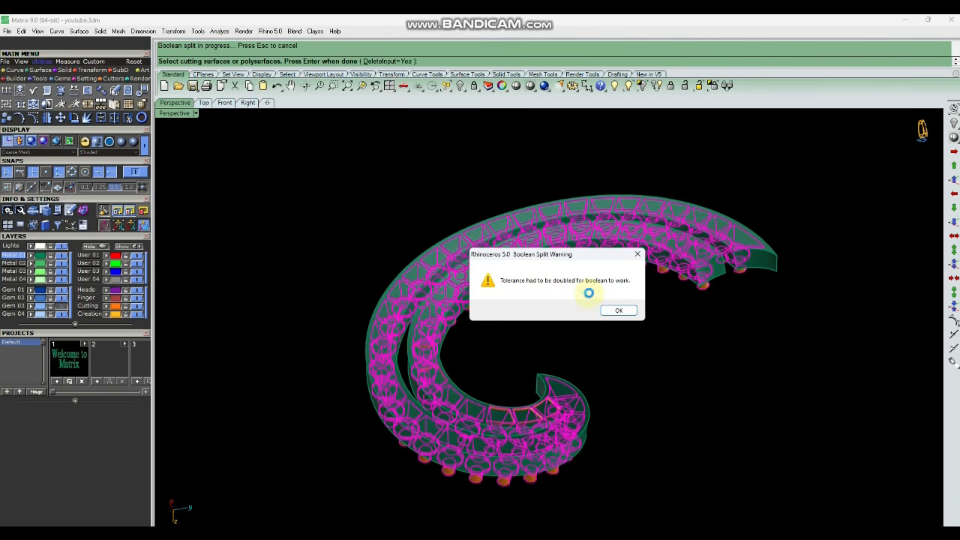
Confirm the boolean split warning and hide the Cutting layer.
key(Return)
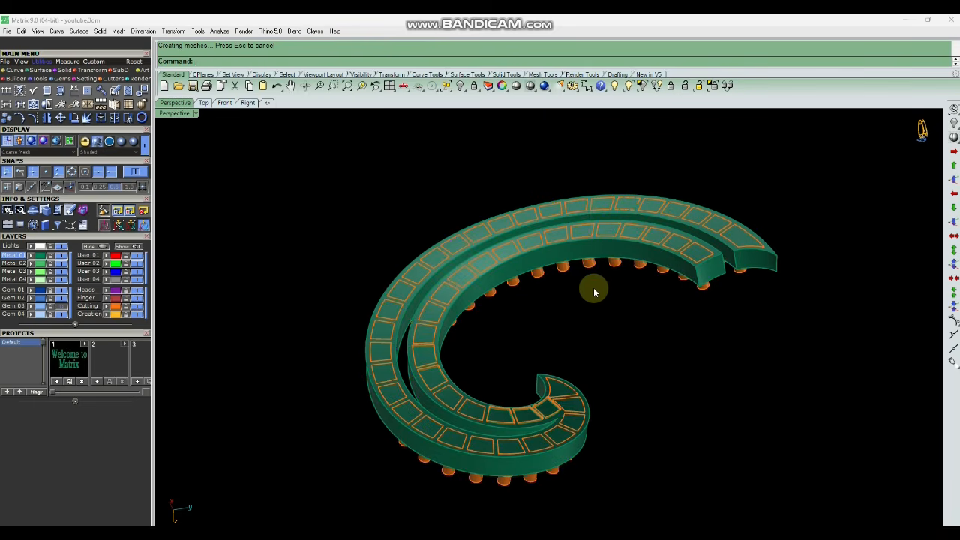
mouse_move(605, 297)
right_down()
mouse_move(615, 329)
mouse_move(623, 316)
right_up()
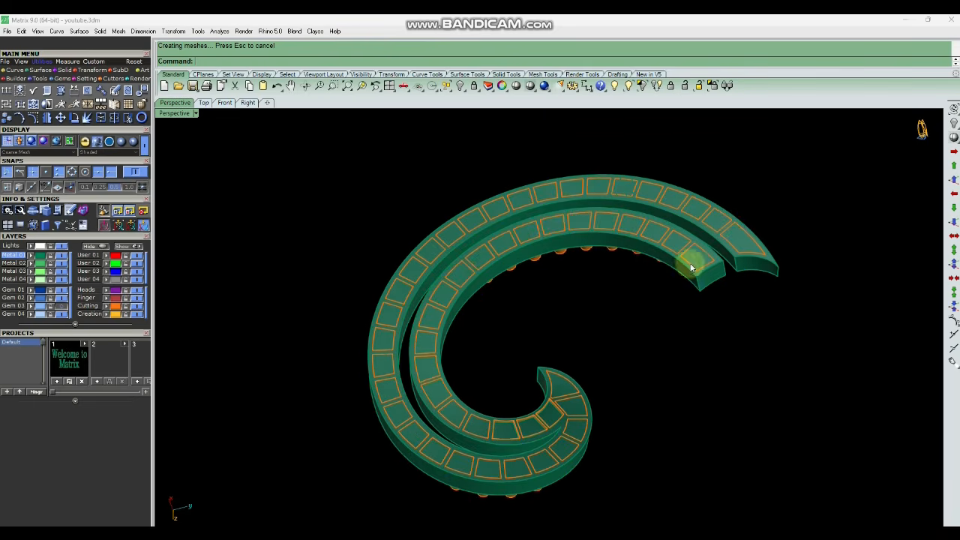
click(137, 311)
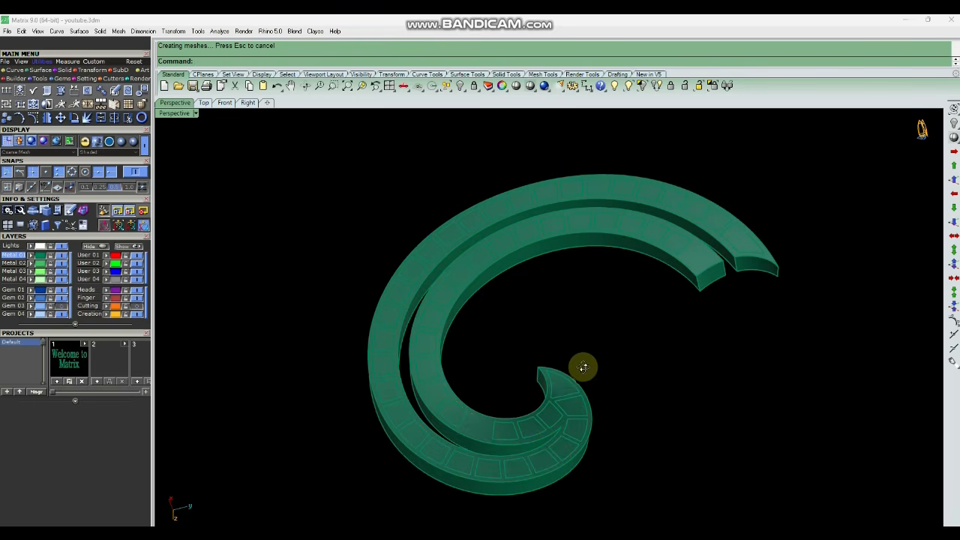
Window-select all the split-off cell pieces on the spiral body and delete them.
right_drag(583, 368, 605, 330)
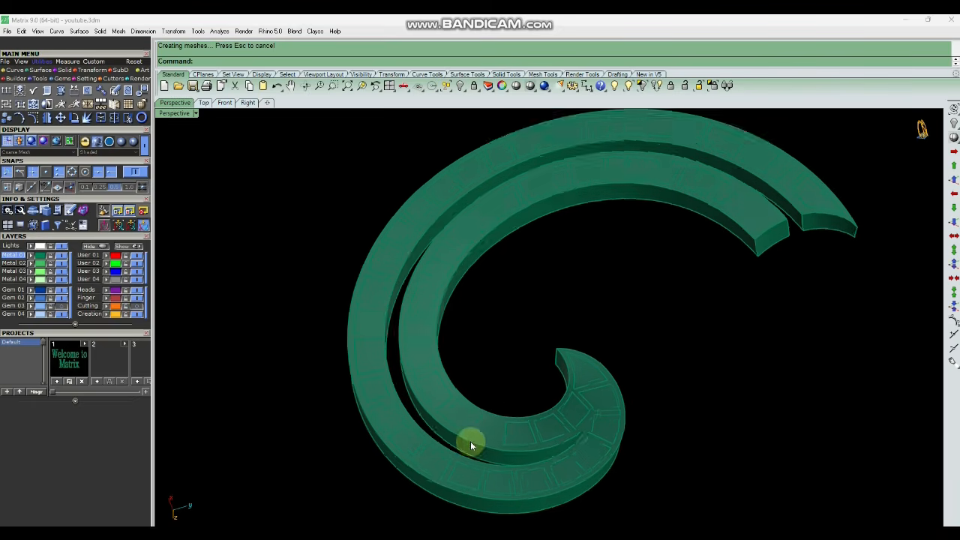
scroll(493, 433, up, 3)
right_drag(495, 429, 722, 262)
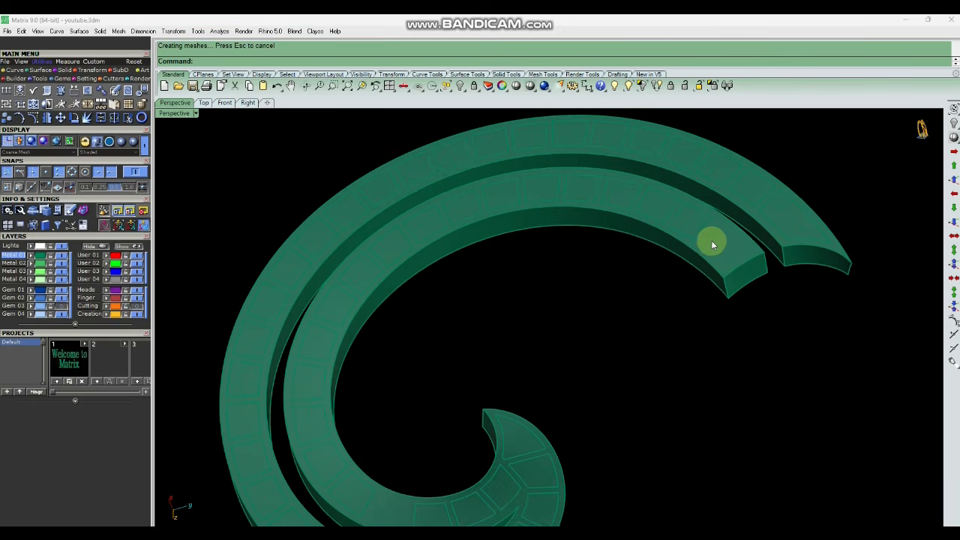
scroll(703, 264, down, 2)
scroll(665, 308, down, 2)
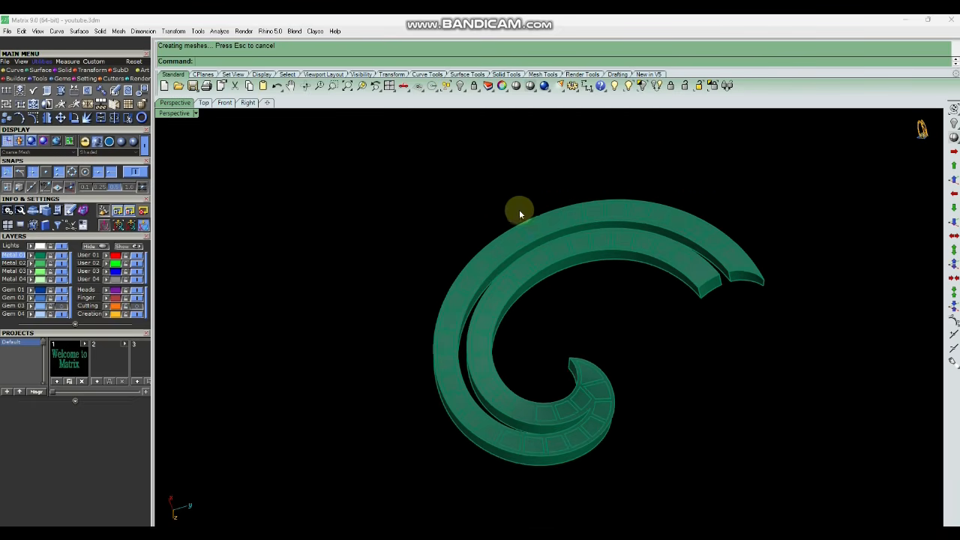
drag(463, 159, 798, 287)
drag(399, 223, 616, 465)
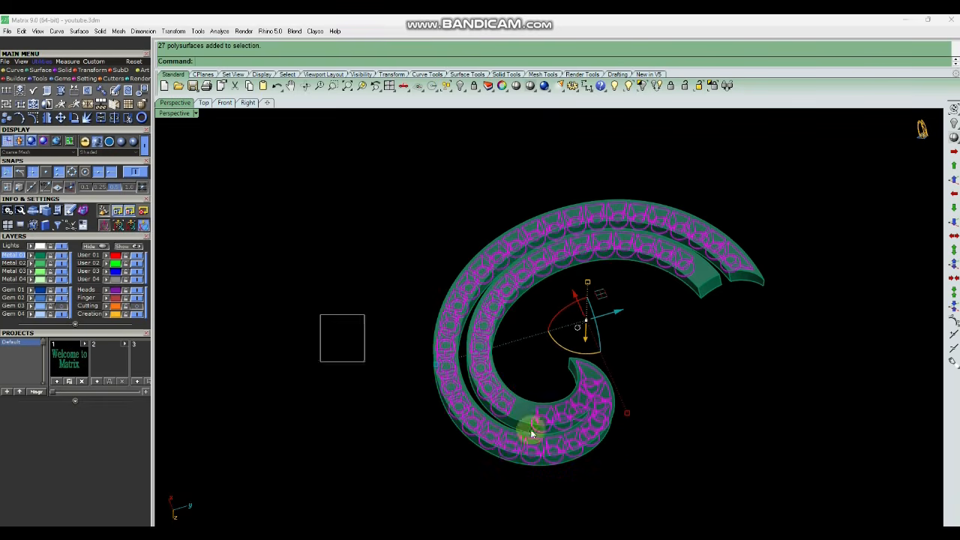
key(Delete)
Orbit and zoom around the spiral body to examine the cut gem seats.
scroll(566, 227, up, 5)
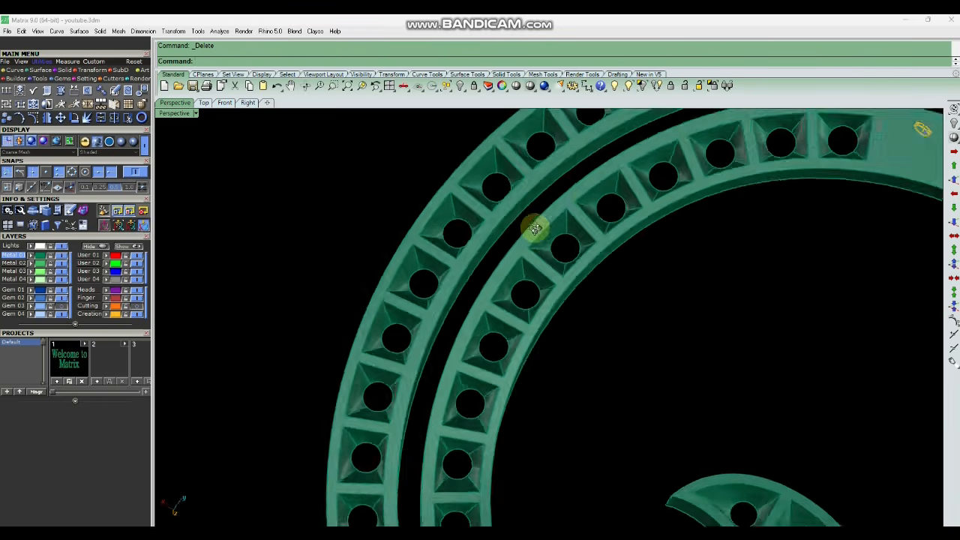
right_drag(536, 229, 583, 296)
scroll(584, 296, down, 4)
right_drag(583, 296, 606, 320)
scroll(509, 219, up, 4)
right_drag(510, 218, 559, 315)
scroll(559, 315, up, 4)
scroll(559, 316, down, 6)
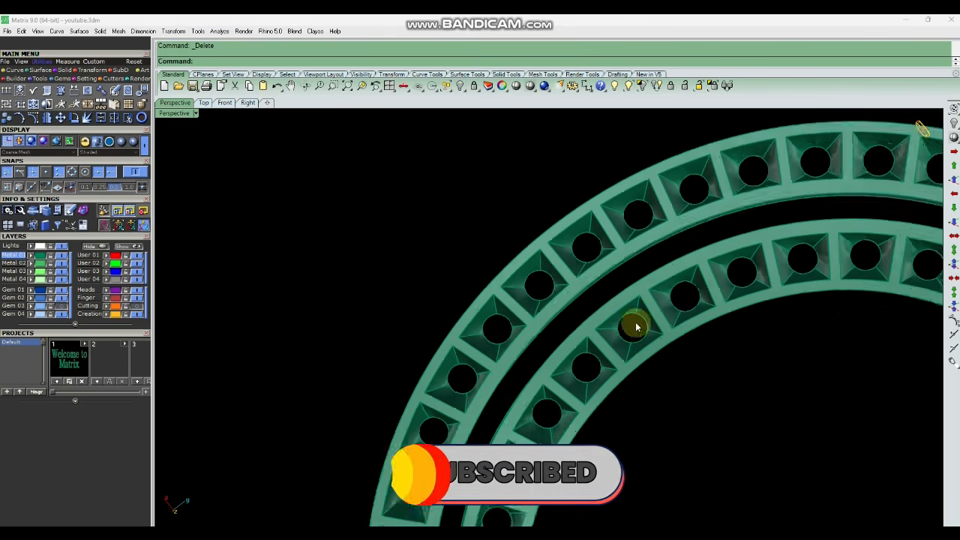
scroll(609, 322, down, 5)
scroll(673, 317, up, 4)
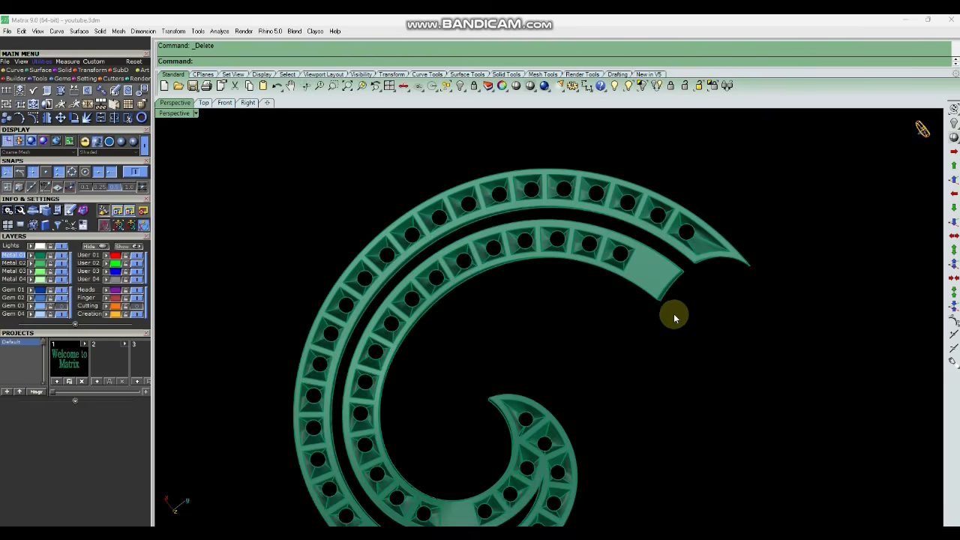
scroll(755, 327, down, 2)
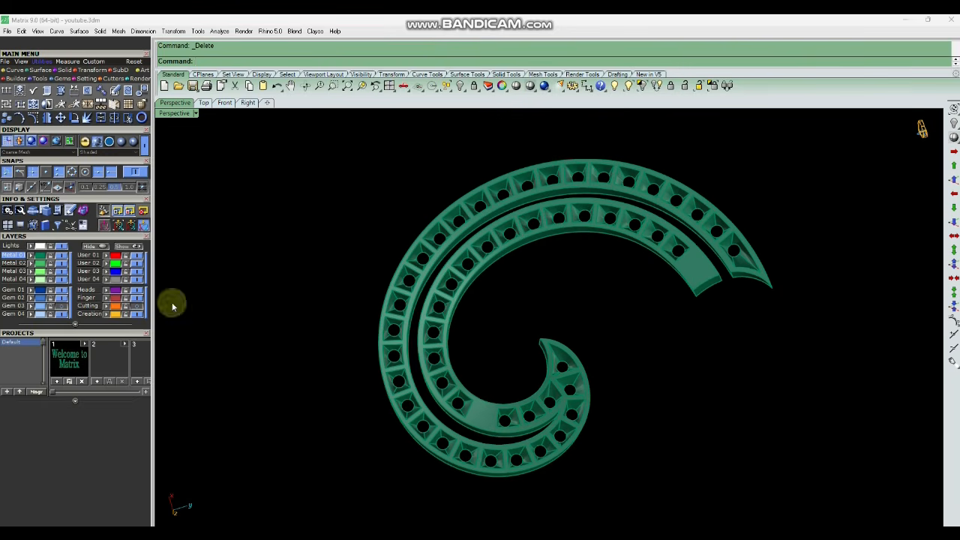
Show the Cutting layer and select the two cutters sitting over the two uncut cells.
click(136, 309)
scroll(525, 413, up, 4)
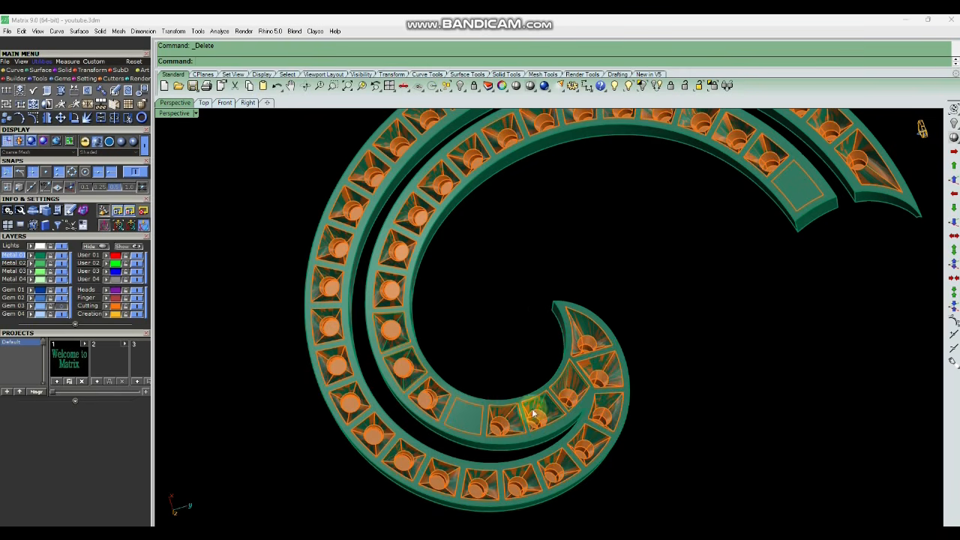
right_drag(584, 459, 460, 289)
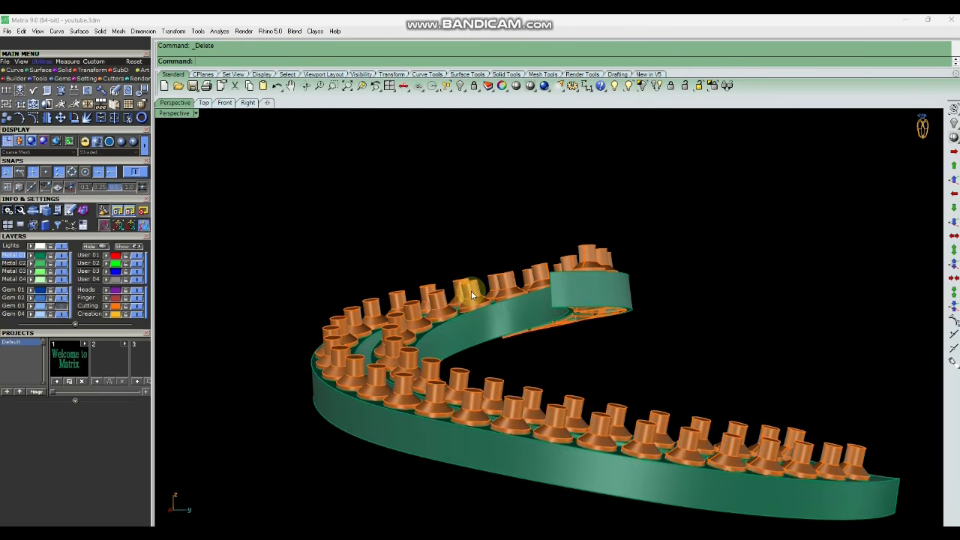
click(472, 294)
key(Escape)
right_drag(513, 375, 518, 243)
scroll(484, 411, up, 4)
click(464, 360)
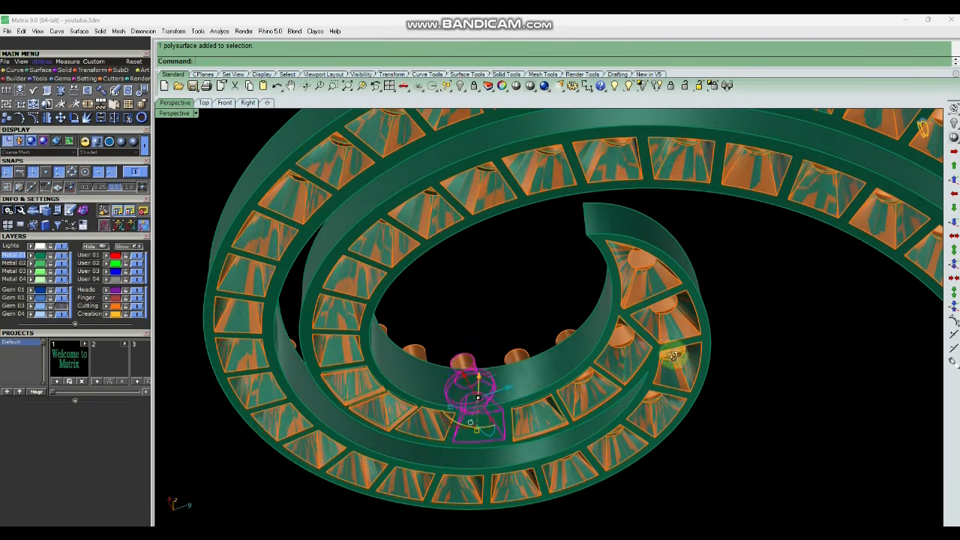
scroll(673, 355, down, 5)
right_drag(641, 399, 740, 246)
scroll(740, 246, up, 6)
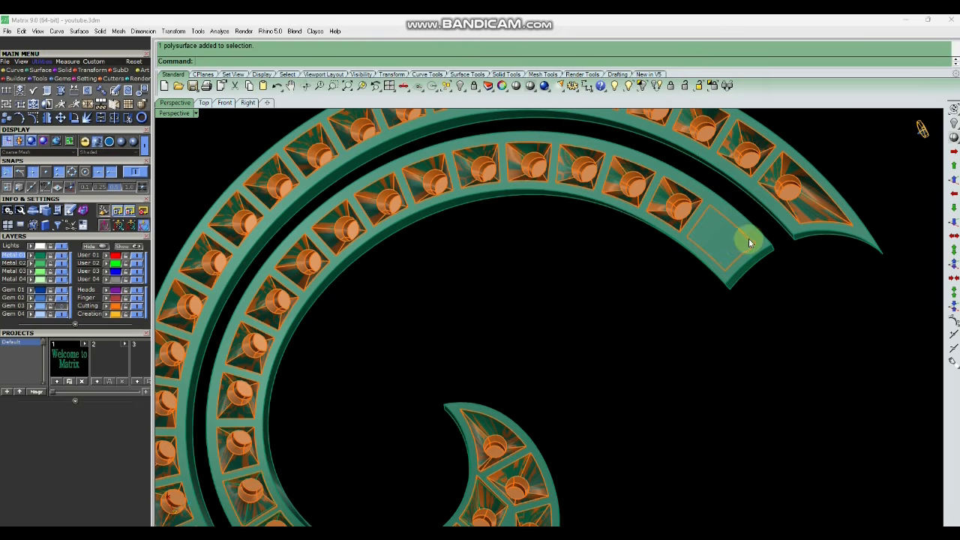
shift+click(748, 238)
scroll(558, 309, down, 6)
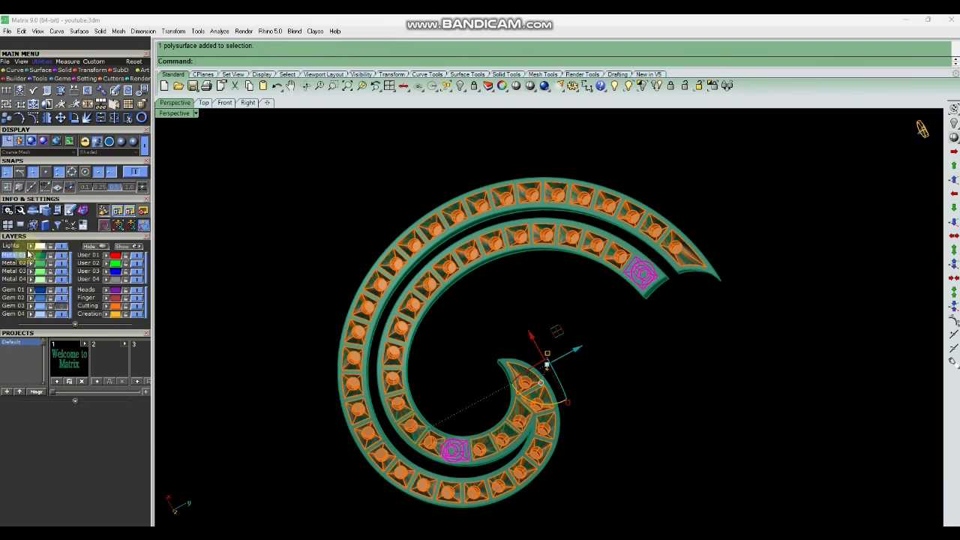
Hide the Cutting layer, reselect the two remaining cutters, and lock all other objects.
click(137, 306)
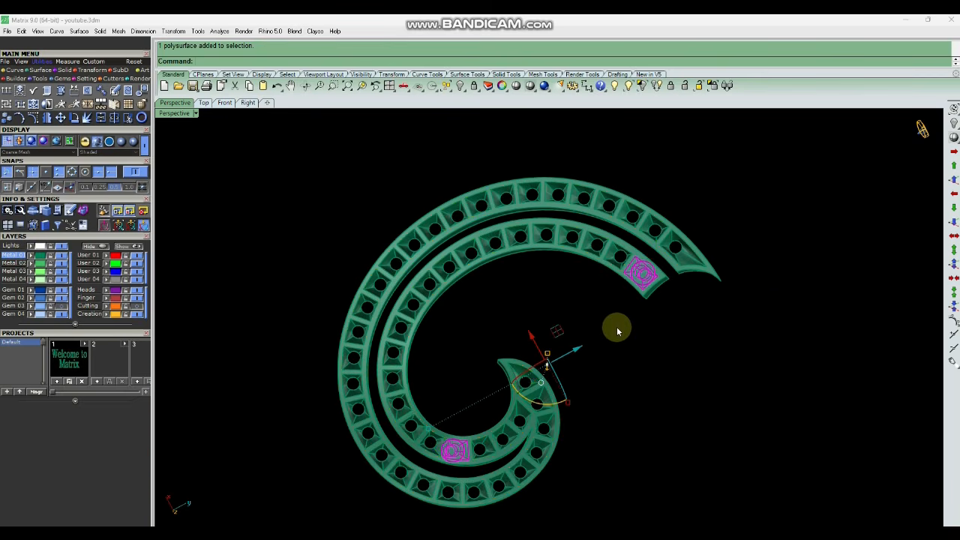
right_drag(617, 329, 652, 328)
click(652, 324)
right_drag(657, 230, 638, 383)
scroll(636, 386, up, 4)
click(633, 405)
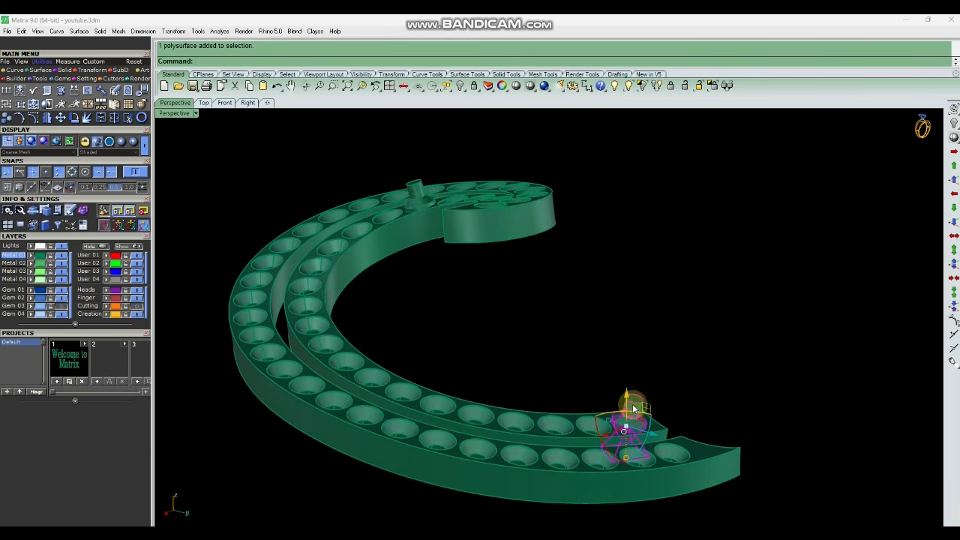
shift+click(420, 192)
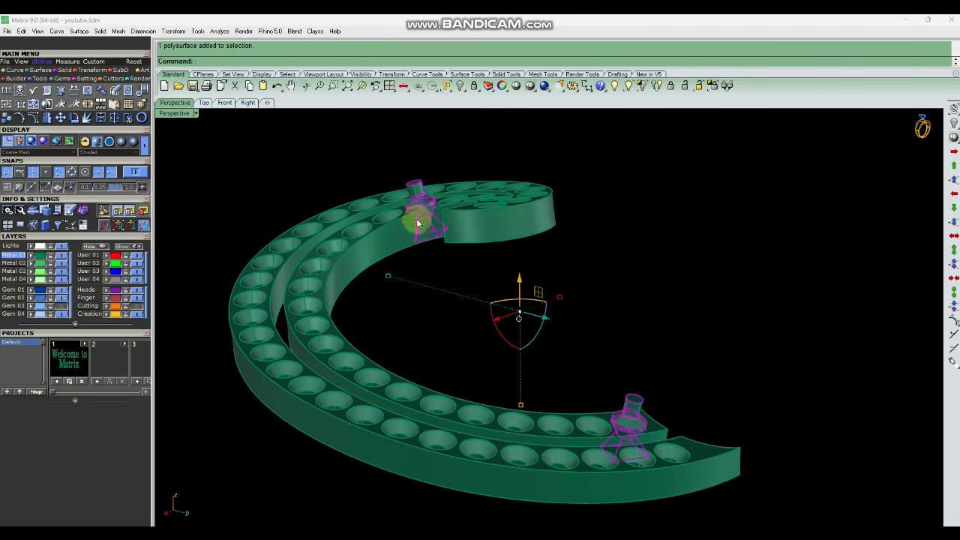
click(714, 88)
Explode the two selected cutters into separate surfaces.
right_drag(595, 330, 628, 283)
scroll(627, 283, down, 6)
drag(733, 218, 375, 449)
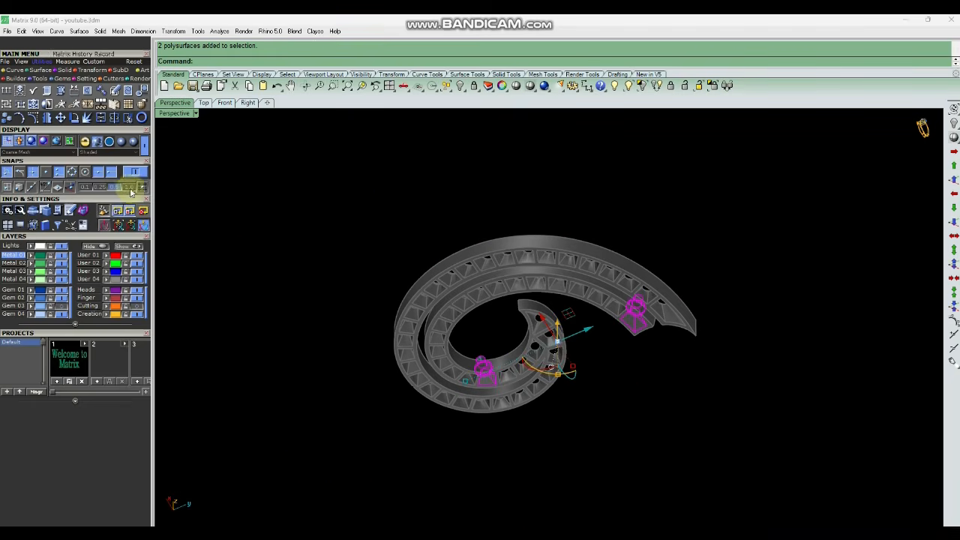
key(ctrl+e)
click(636, 388)
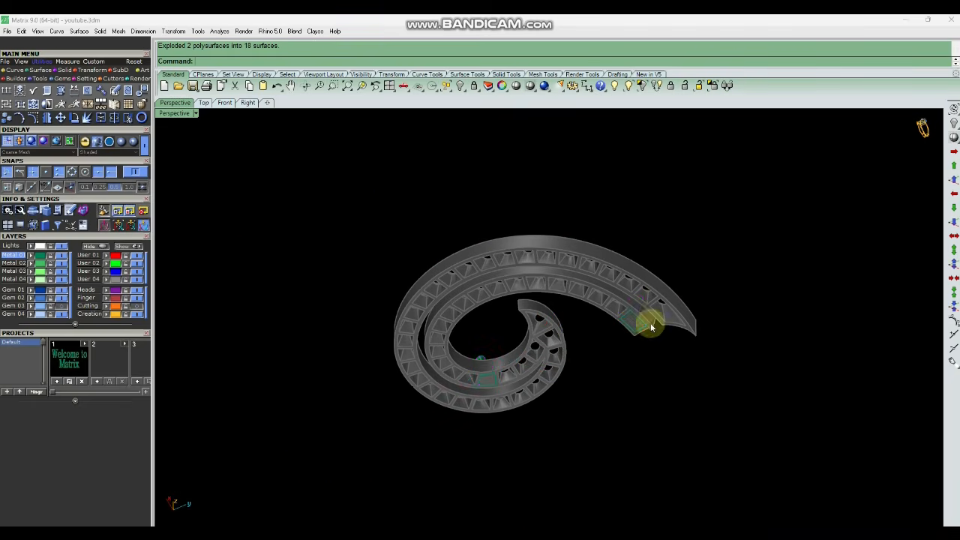
Extend the top surface edges of the first cutter with ExtendSrf using an extension factor of 1.
scroll(650, 324, up, 8)
right_drag(672, 390, 597, 270)
scroll(598, 270, down, 2)
text(e)
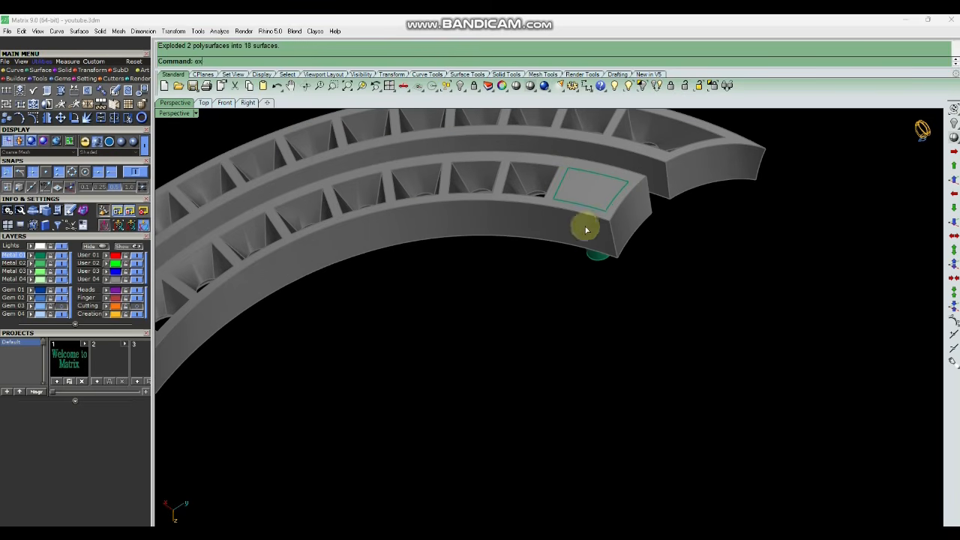
text(x)
key(Return)
scroll(589, 206, up, 3)
click(591, 204)
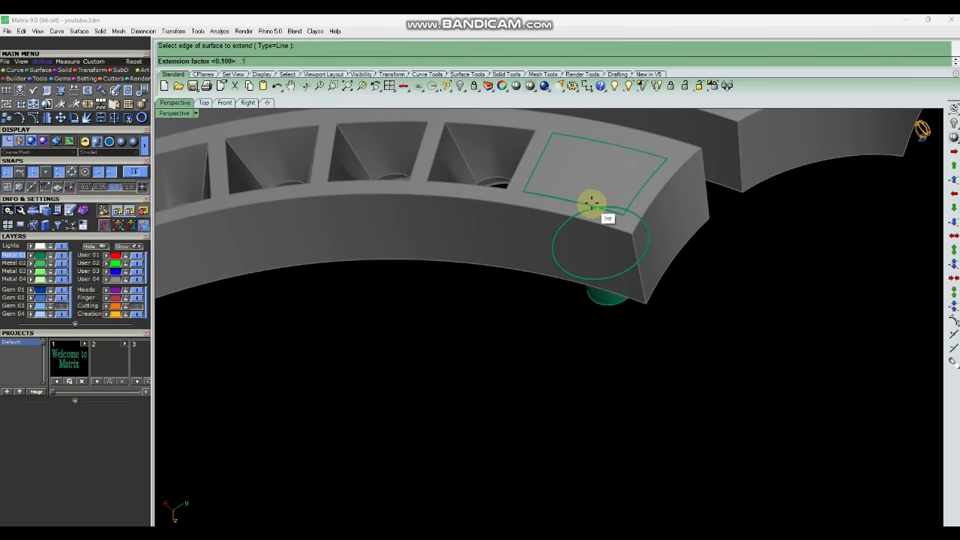
key(Return)
key(Return)
click(636, 196)
key(Return)
click(638, 152)
Extend the top surface edges of the second cutter with ExtendSrf.
key(Return)
key(Return)
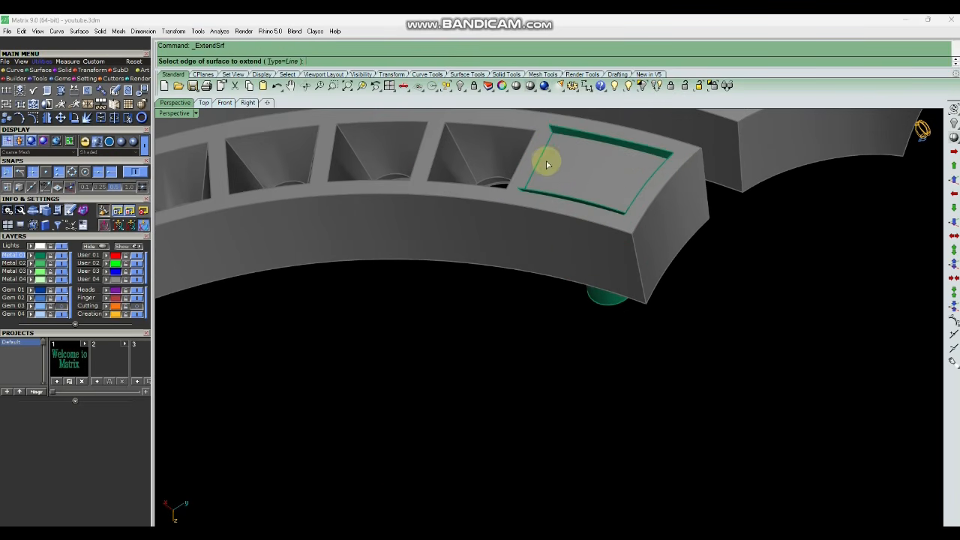
click(540, 165)
key(Return)
scroll(577, 229, down, 2)
right_drag(620, 281, 573, 307)
scroll(639, 210, down, 8)
scroll(592, 314, up, 10)
key(Return)
click(604, 322)
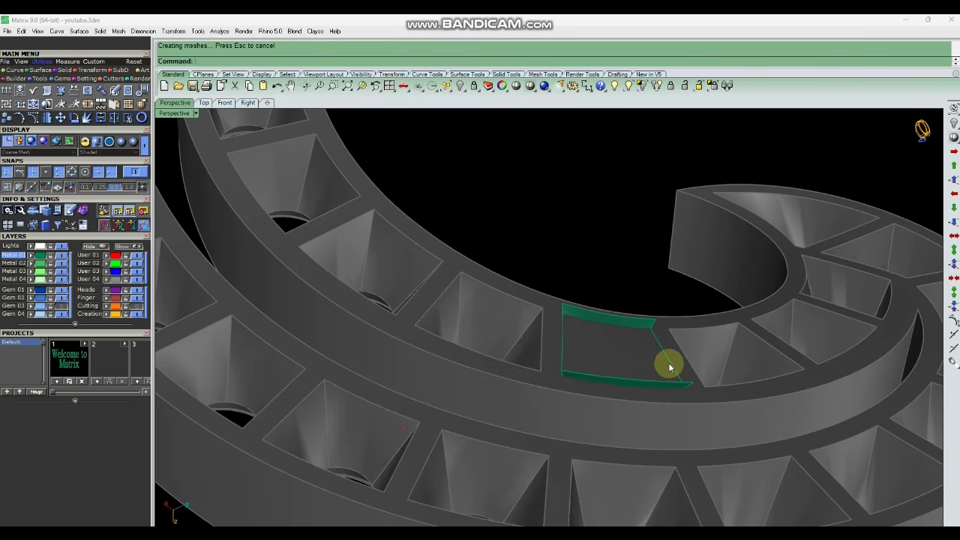
scroll(594, 305, down, 8)
right_drag(621, 286, 571, 393)
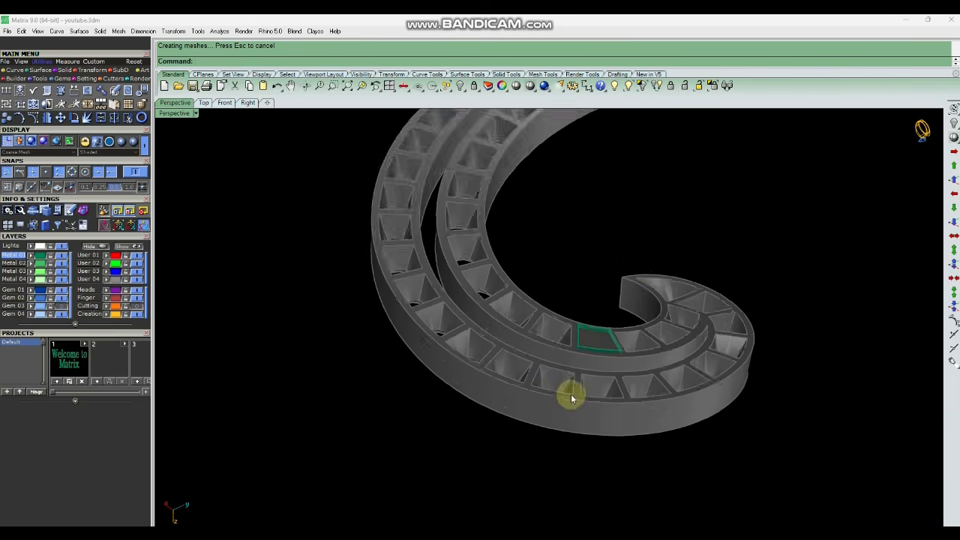
scroll(570, 394, down, 3)
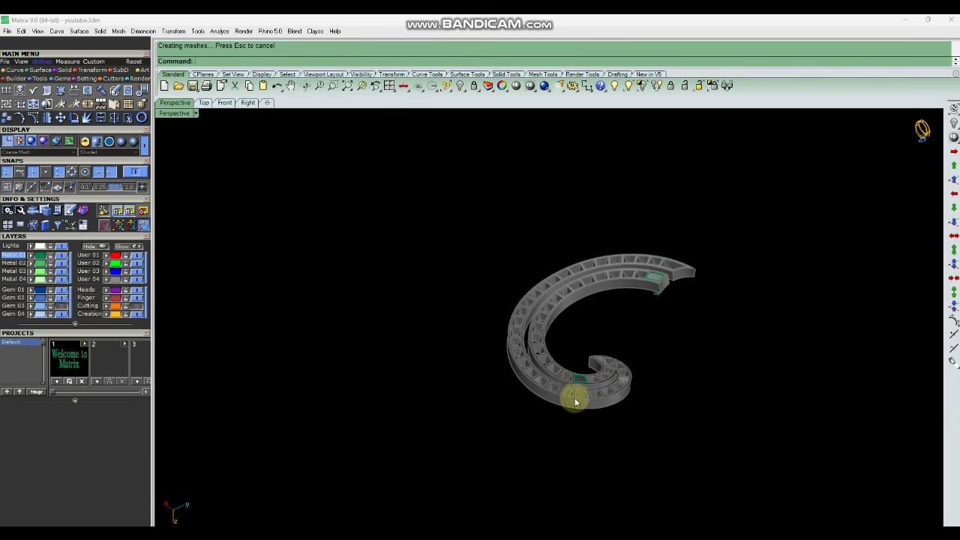
Unlock the spiral body and show the Cutting layer again.
click(491, 424)
click(685, 86)
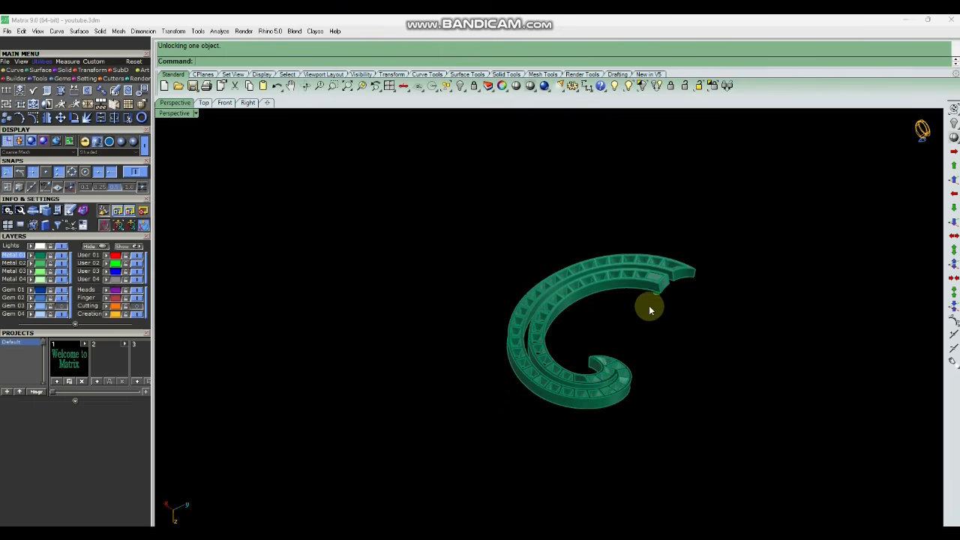
right_drag(648, 305, 682, 398)
scroll(671, 335, up, 5)
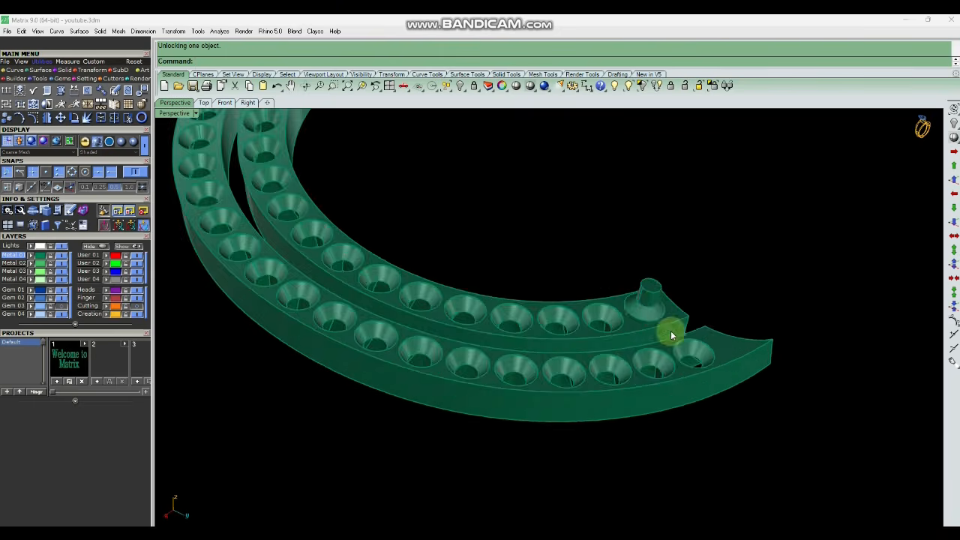
scroll(666, 403, down, 5)
click(537, 198)
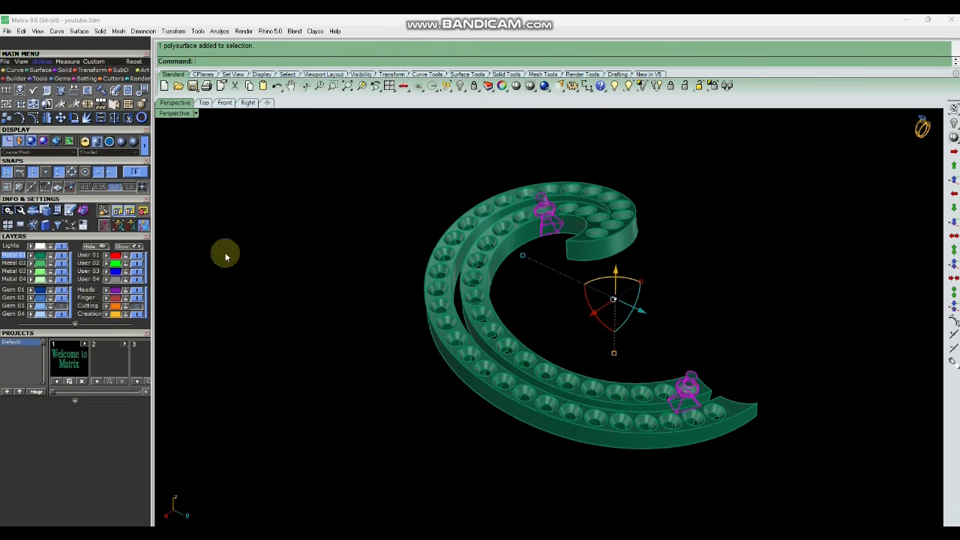
click(126, 306)
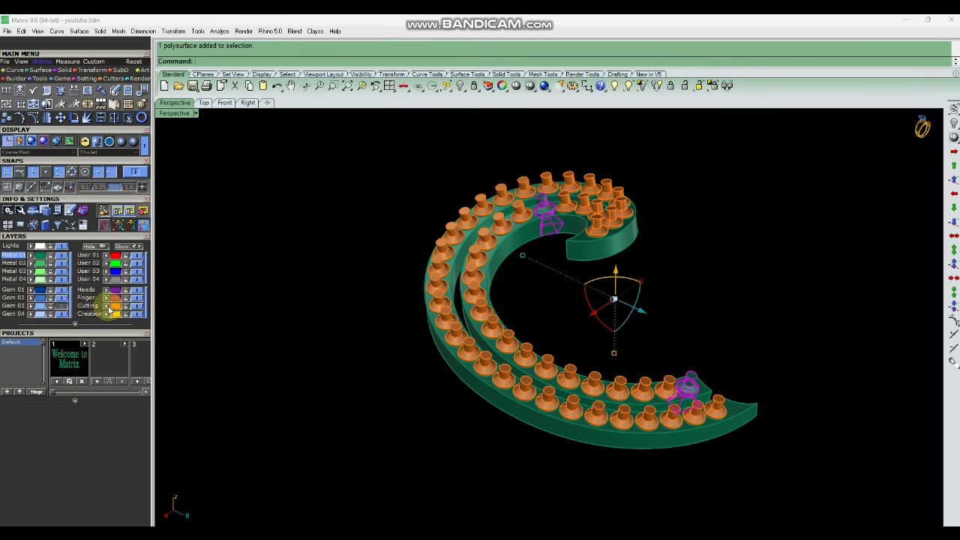
key(Escape)
Boolean split the spiral metal body with the selected funnel cutters.
right_drag(502, 395, 480, 360)
scroll(434, 204, up, 6)
right_drag(517, 228, 528, 375)
scroll(527, 385, down, 7)
scroll(527, 389, up, 8)
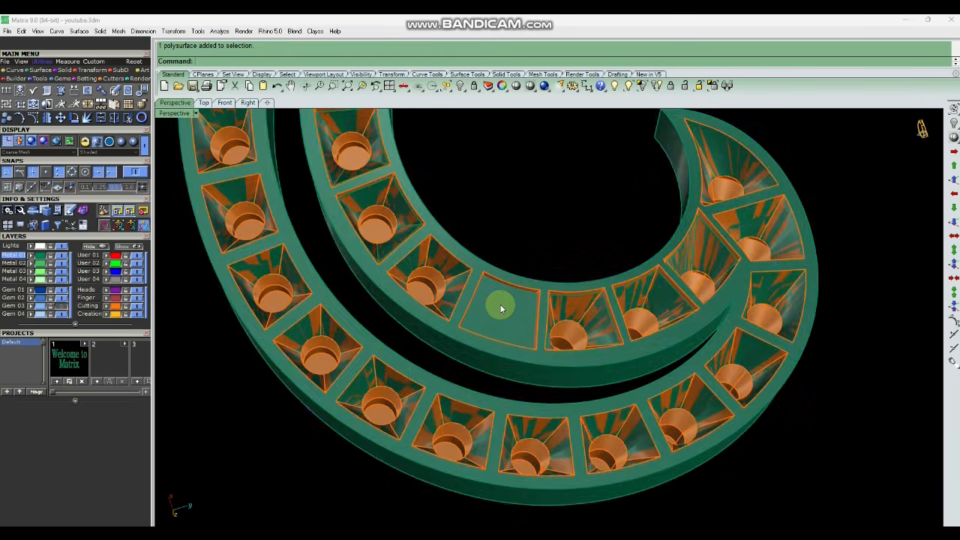
right_click(503, 303)
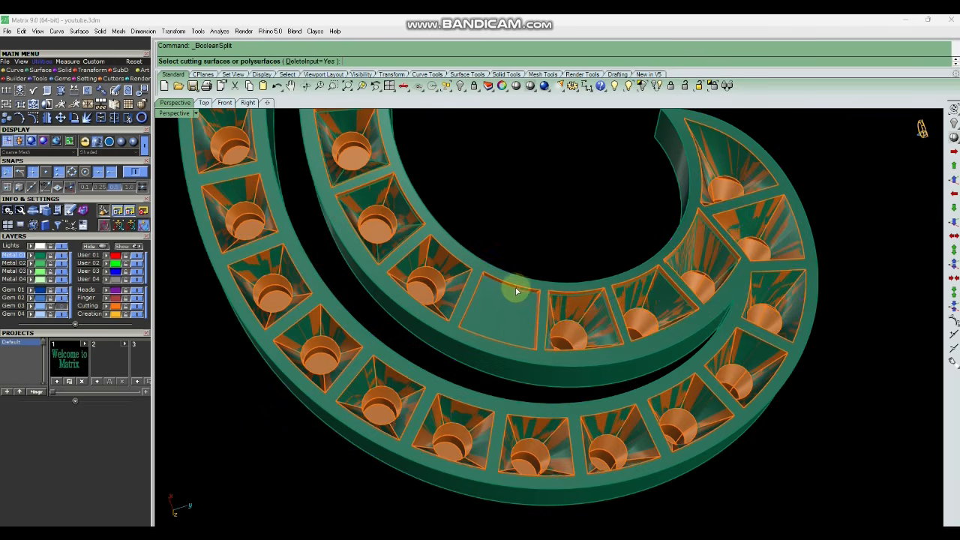
click(516, 292)
scroll(452, 368, down, 6)
scroll(701, 187, up, 9)
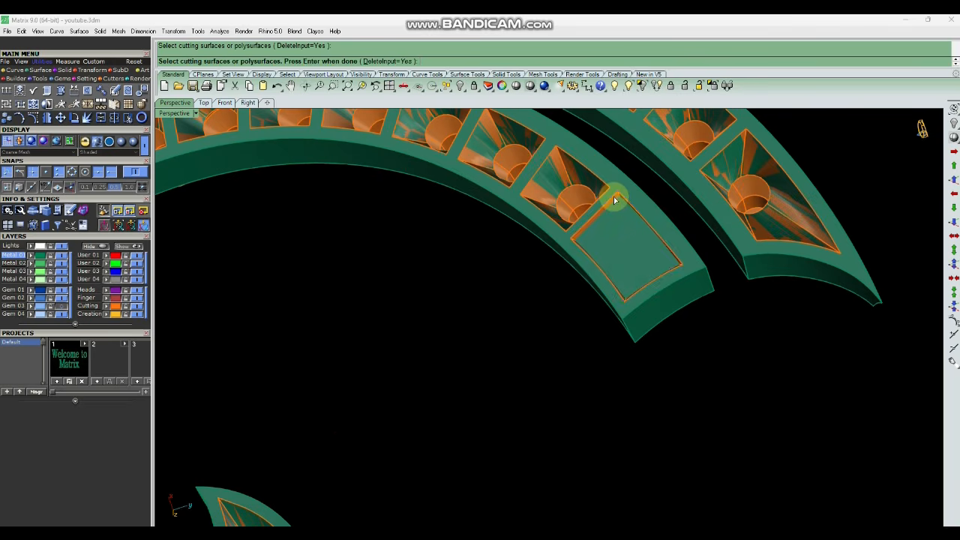
scroll(613, 203, down, 6)
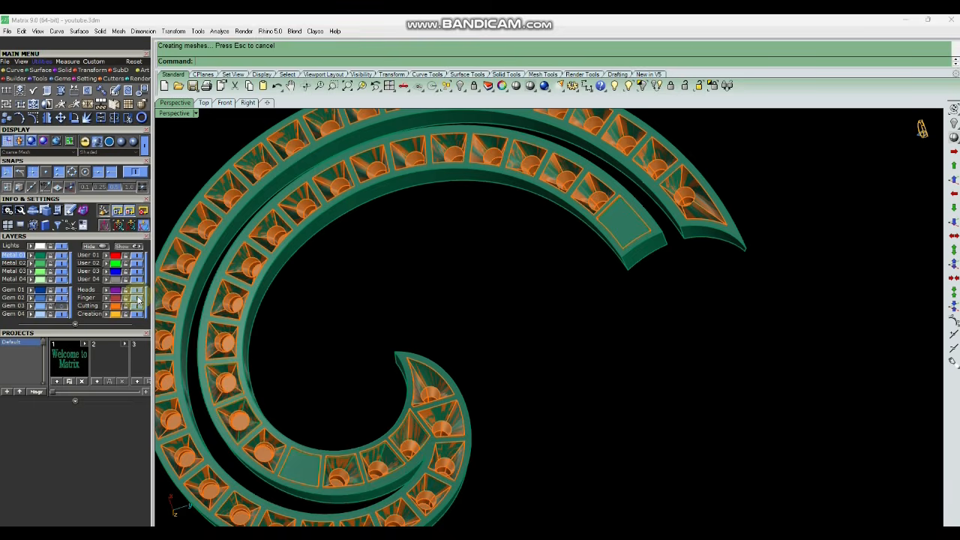
Delete the leftover split-off piece at the end of the spiral.
click(621, 221)
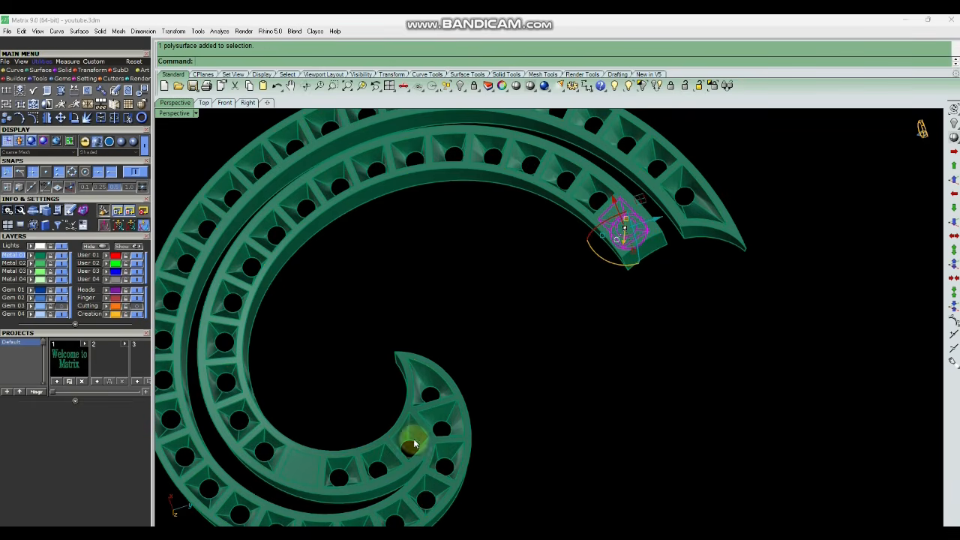
key(Delete)
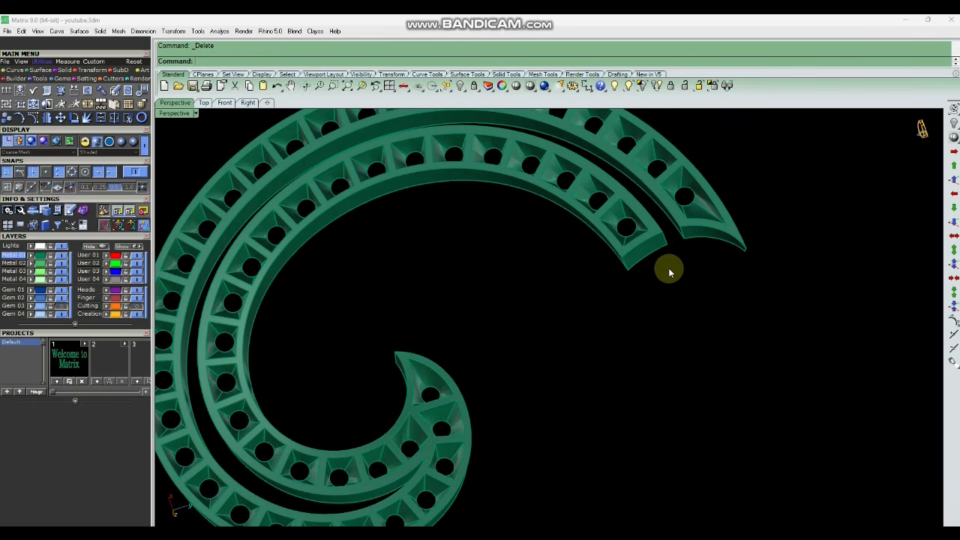
scroll(668, 268, down, 4)
scroll(545, 229, up, 4)
scroll(709, 235, down, 4)
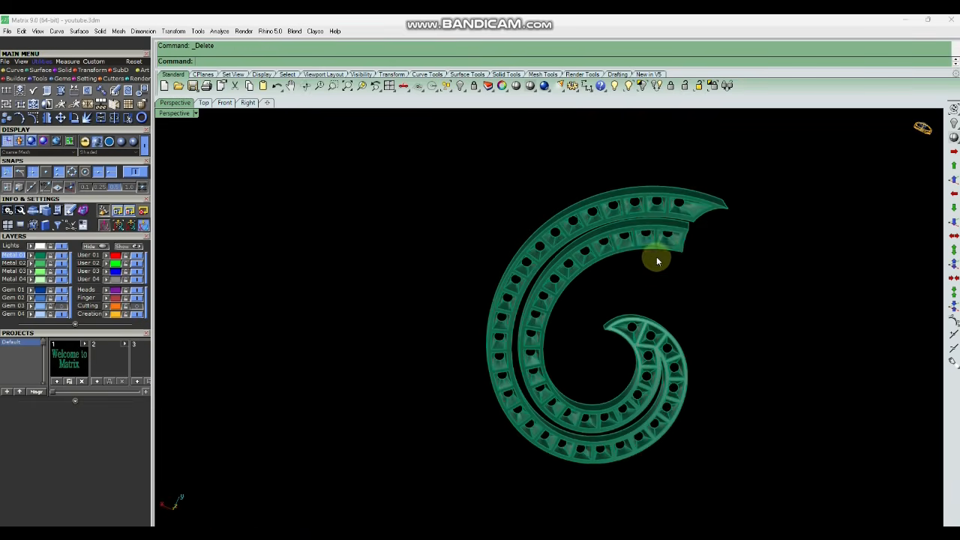
Show the hidden objects around the spiral body again.
scroll(697, 282, up, 5)
right_drag(606, 187, 617, 352)
right_click(628, 84)
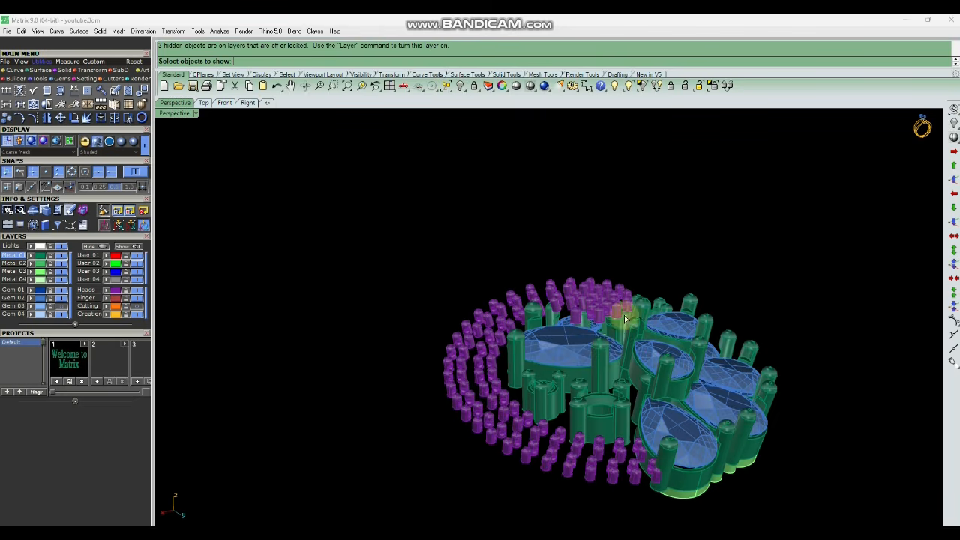
right_click(431, 379)
Inspect the newly cut gem seats and surrounding objects up close from several angles.
right_drag(511, 311, 540, 356)
scroll(540, 356, down, 4)
text(z)
key(Return)
drag(501, 284, 580, 342)
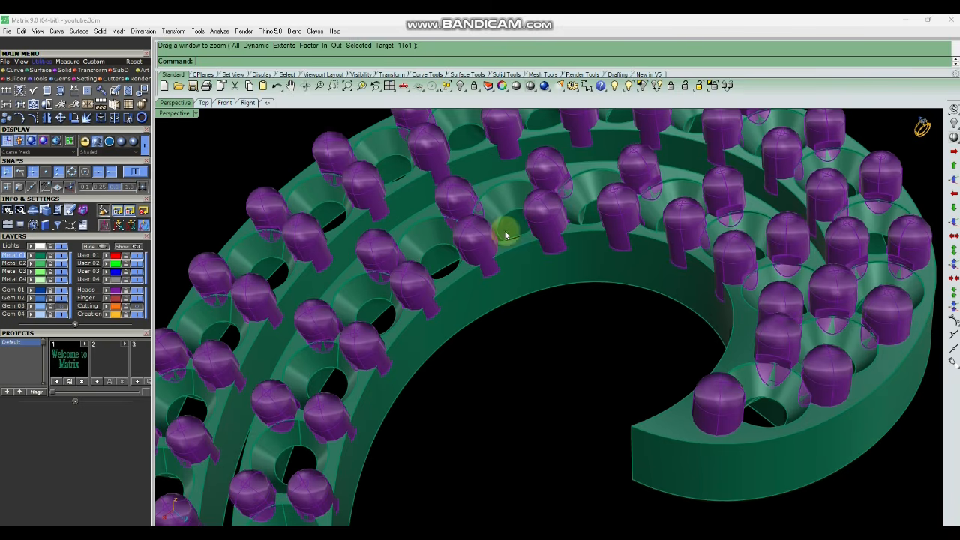
right_drag(505, 231, 458, 305)
scroll(445, 244, up, 3)
scroll(387, 316, up, 3)
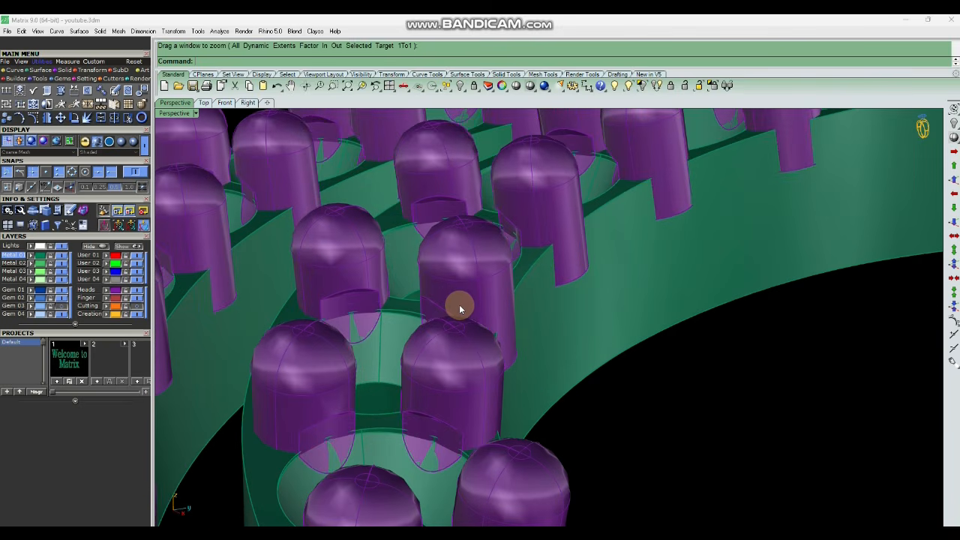
scroll(514, 326, down, 6)
right_drag(564, 312, 630, 353)
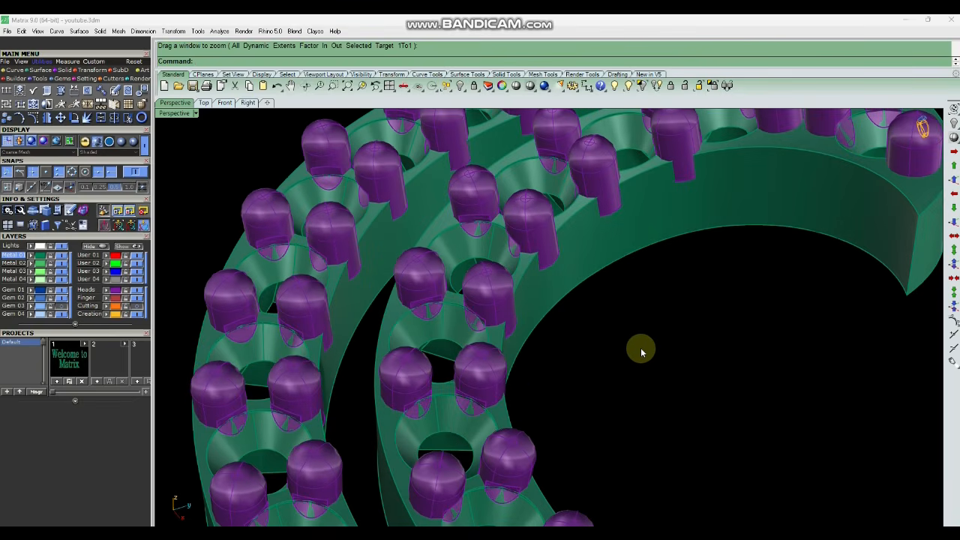
scroll(548, 383, down, 5)
right_drag(548, 383, 572, 373)
scroll(468, 375, up, 6)
scroll(468, 369, down, 4)
scroll(505, 340, up, 6)
scroll(471, 359, up, 6)
scroll(477, 348, up, 5)
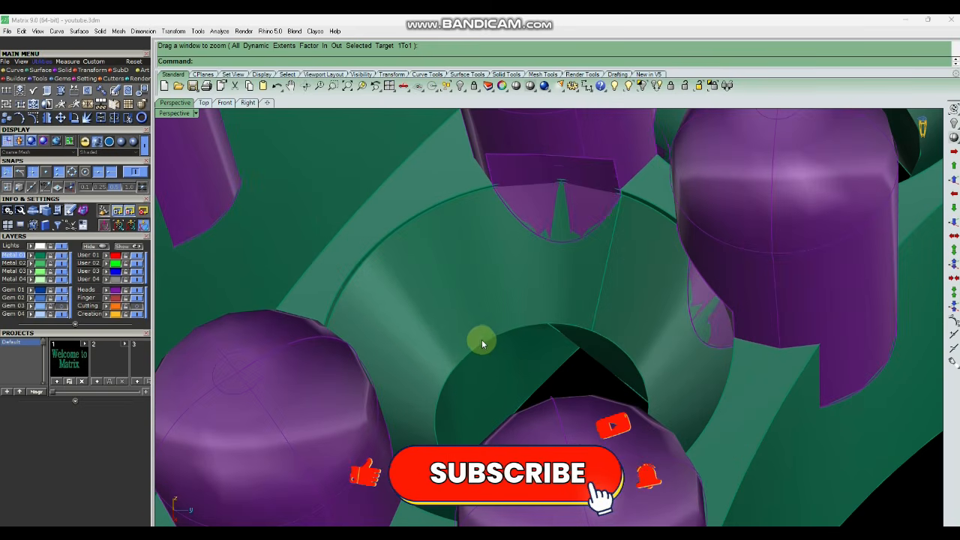
scroll(525, 341, down, 3)
scroll(548, 342, down, 3)
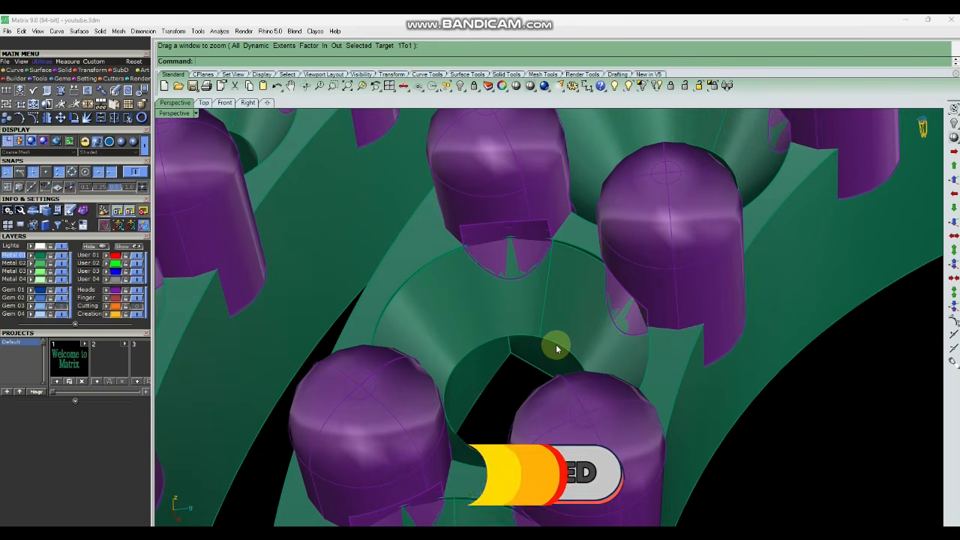
scroll(570, 350, down, 3)
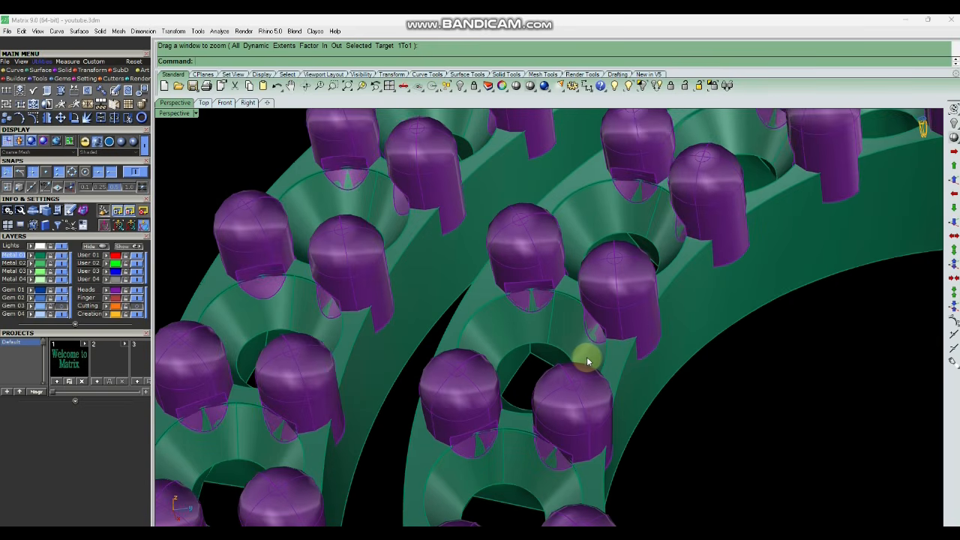
right_drag(589, 355, 647, 340)
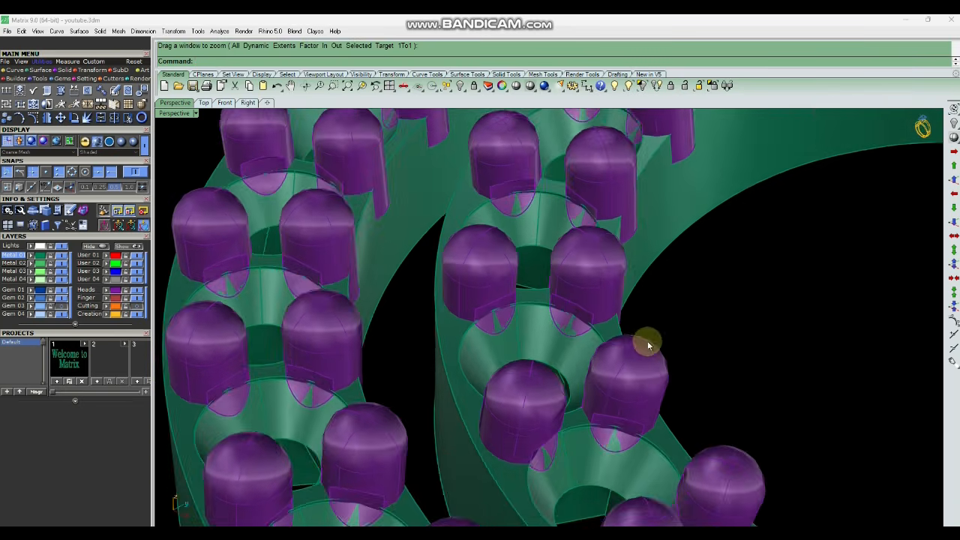
scroll(573, 308, up, 4)
right_drag(572, 307, 545, 353)
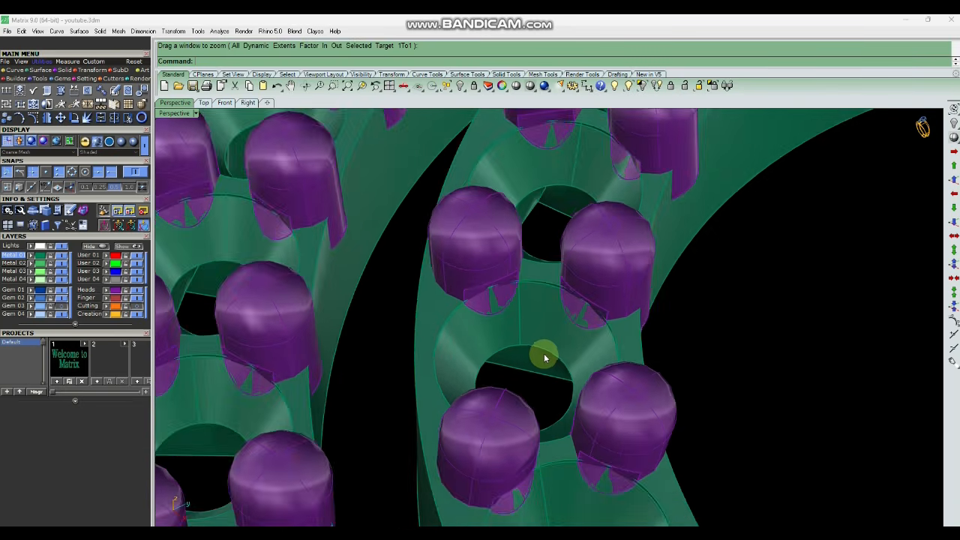
scroll(548, 354, up, 3)
scroll(551, 353, down, 3)
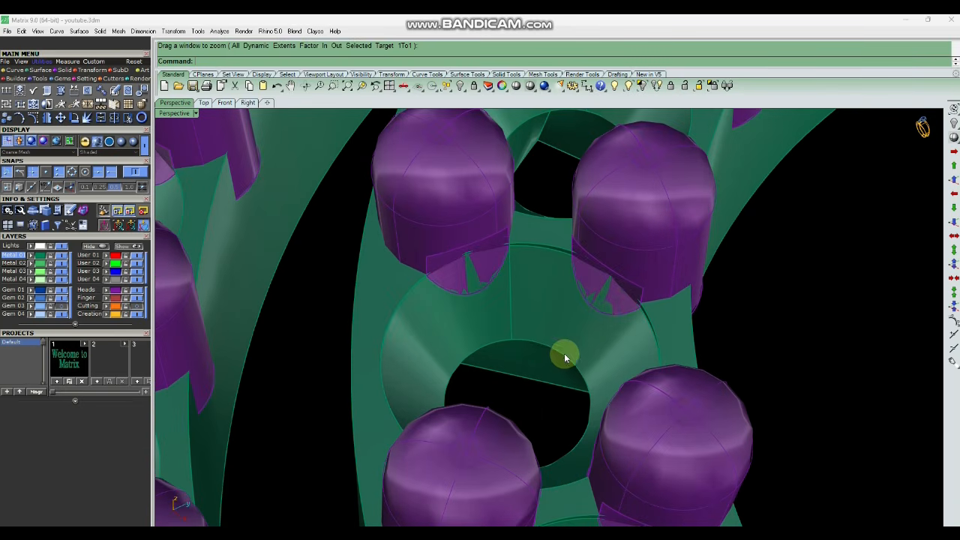
scroll(602, 304, up, 4)
scroll(642, 311, down, 5)
right_drag(602, 414, 642, 337)
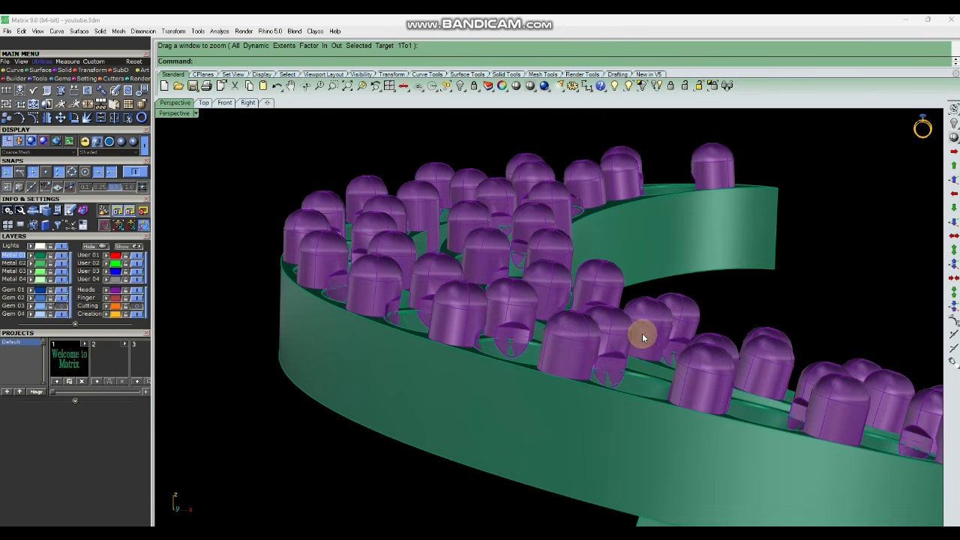
Temporarily show the Cutting layer to compare the funnel cutters against the cut seats, then hide it.
click(138, 308)
right_drag(564, 314, 639, 245)
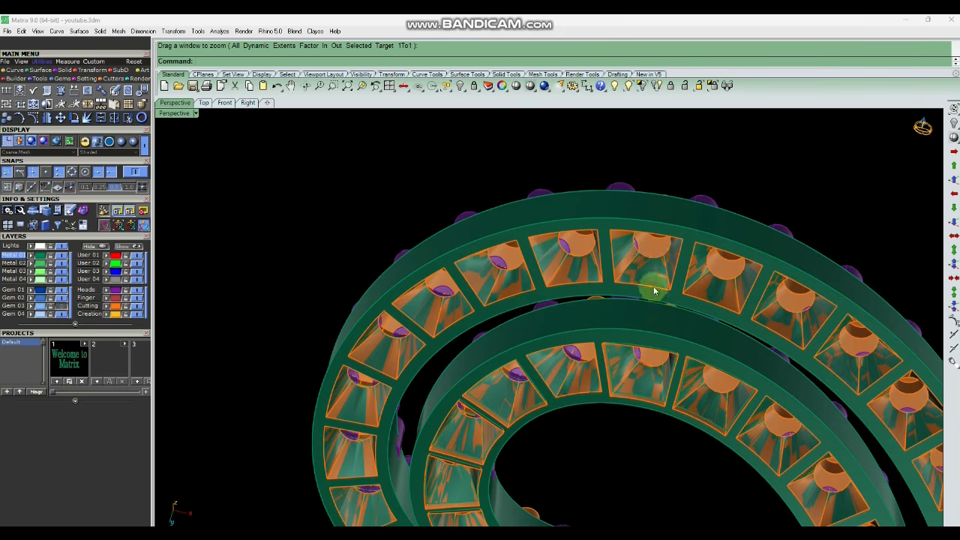
scroll(653, 259, up, 3)
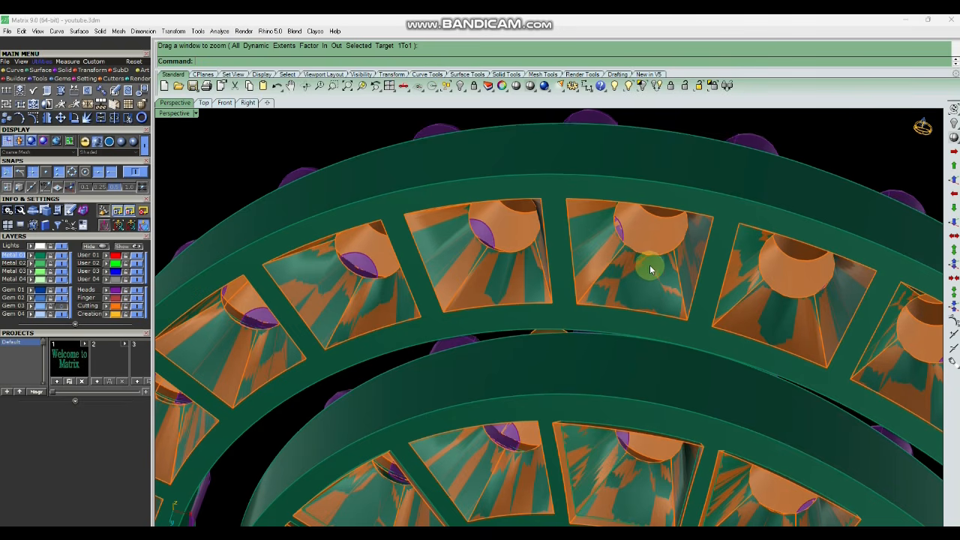
scroll(645, 271, down, 3)
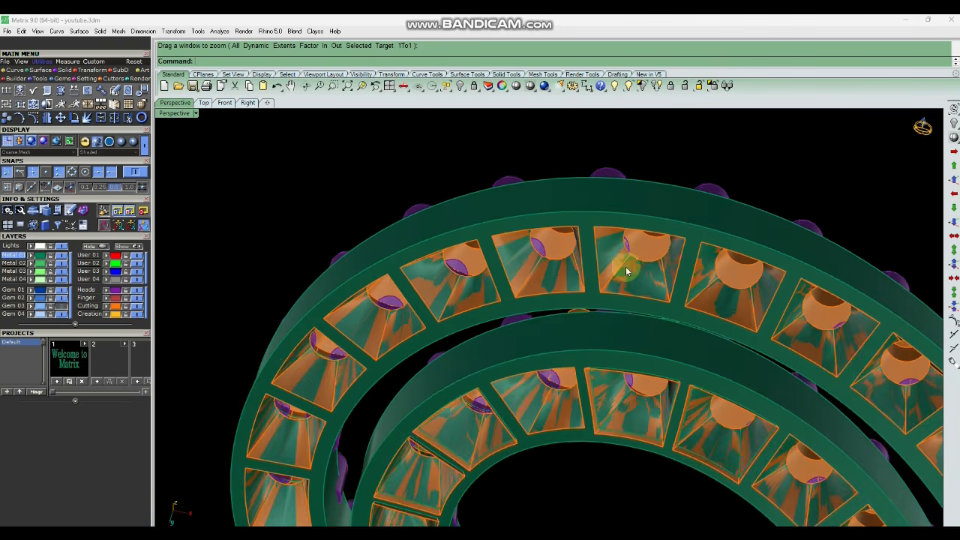
right_drag(643, 270, 657, 175)
scroll(634, 225, up, 7)
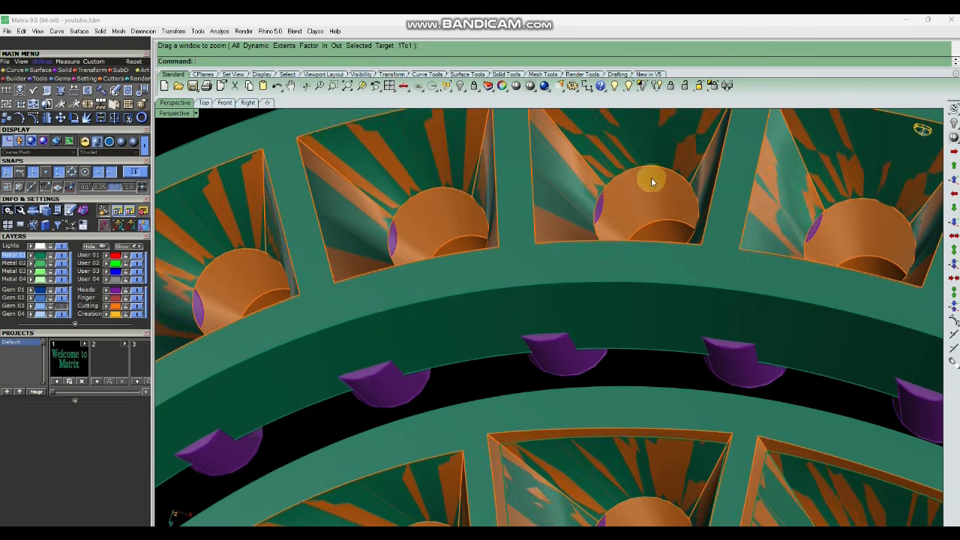
scroll(644, 300, down, 5)
right_drag(642, 303, 637, 381)
scroll(615, 210, up, 5)
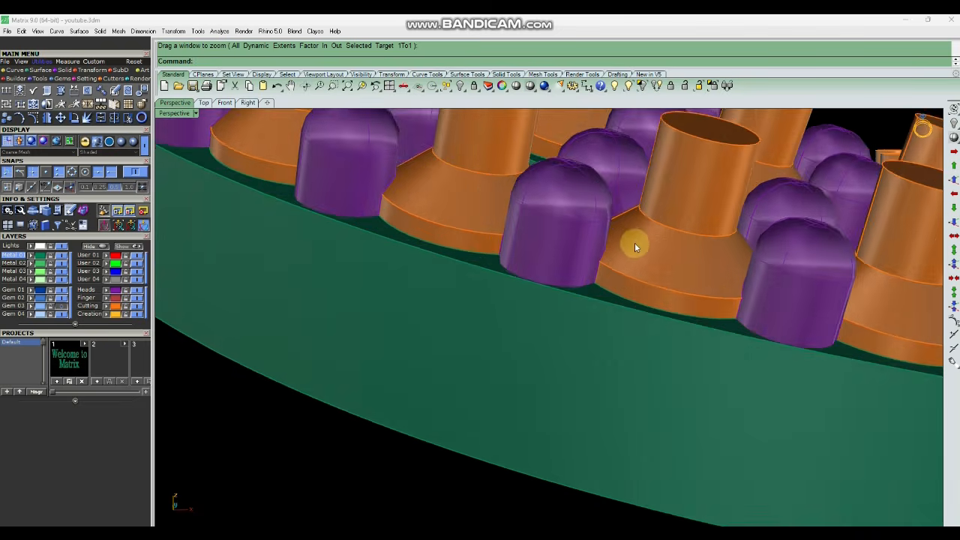
scroll(642, 265, down, 5)
right_drag(638, 332, 636, 319)
scroll(634, 328, up, 4)
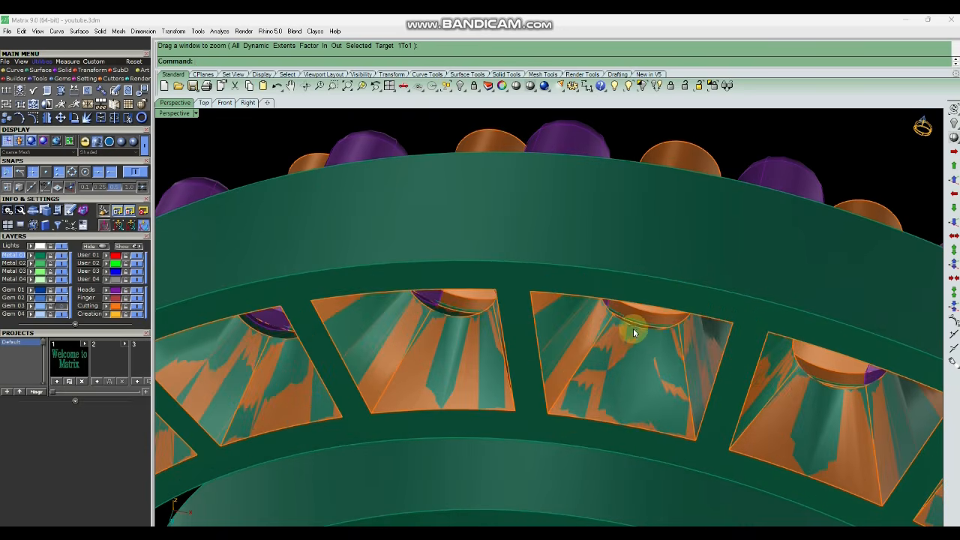
scroll(630, 337, down, 3)
scroll(632, 340, up, 3)
scroll(633, 336, down, 3)
scroll(630, 337, up, 3)
scroll(624, 337, down, 3)
scroll(622, 337, up, 3)
scroll(626, 332, down, 5)
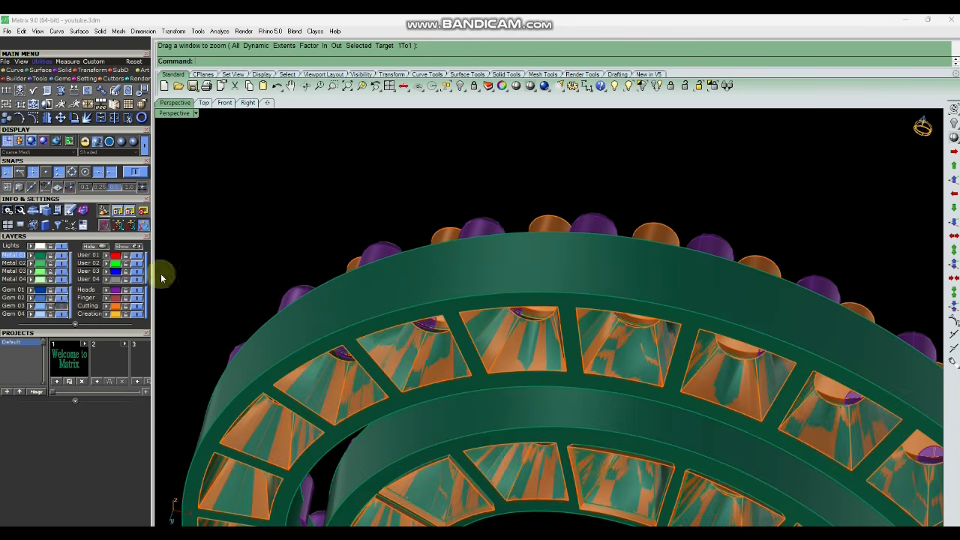
click(138, 307)
Inspect the cut seats along both spiral bands once more.
right_drag(641, 300, 566, 321)
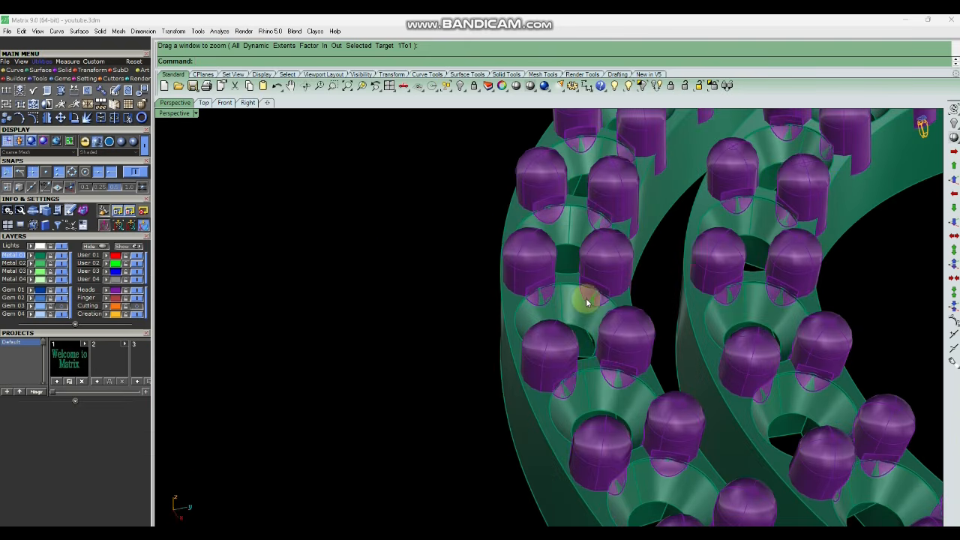
right_drag(615, 303, 593, 325)
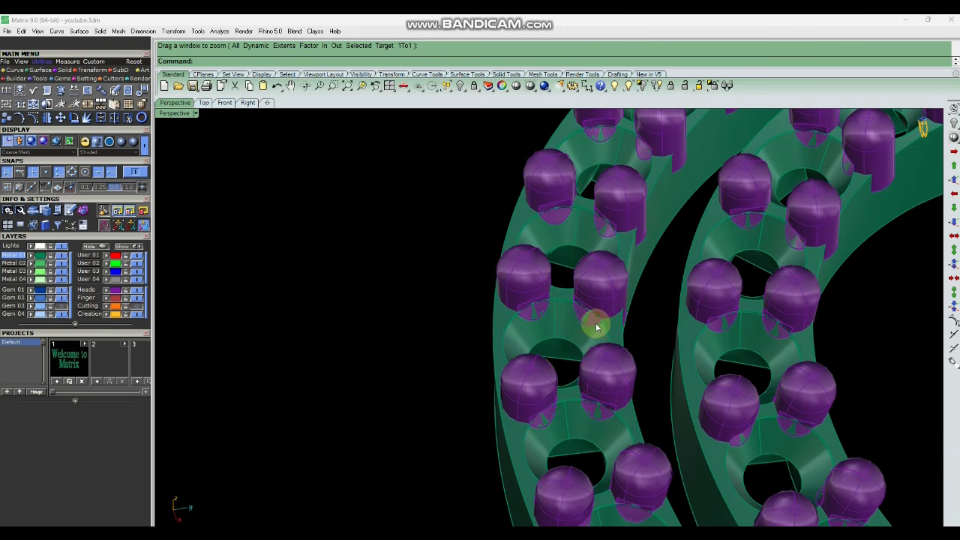
right_drag(563, 360, 622, 334)
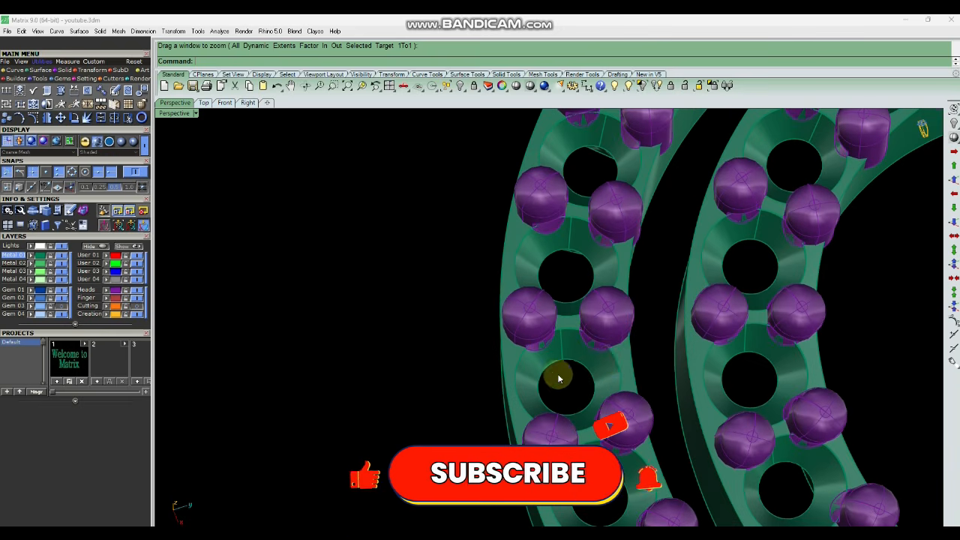
scroll(557, 364, up, 3)
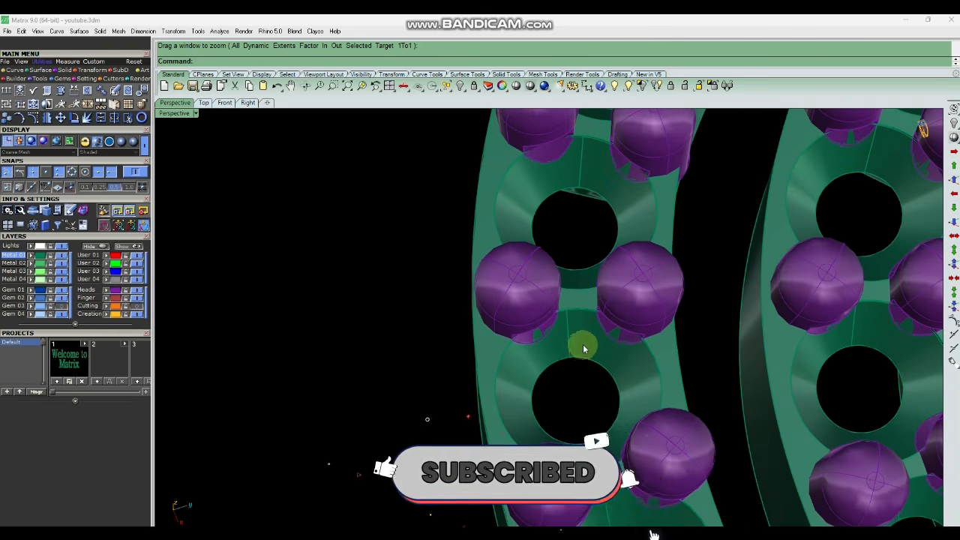
scroll(582, 345, down, 5)
right_drag(583, 345, 619, 334)
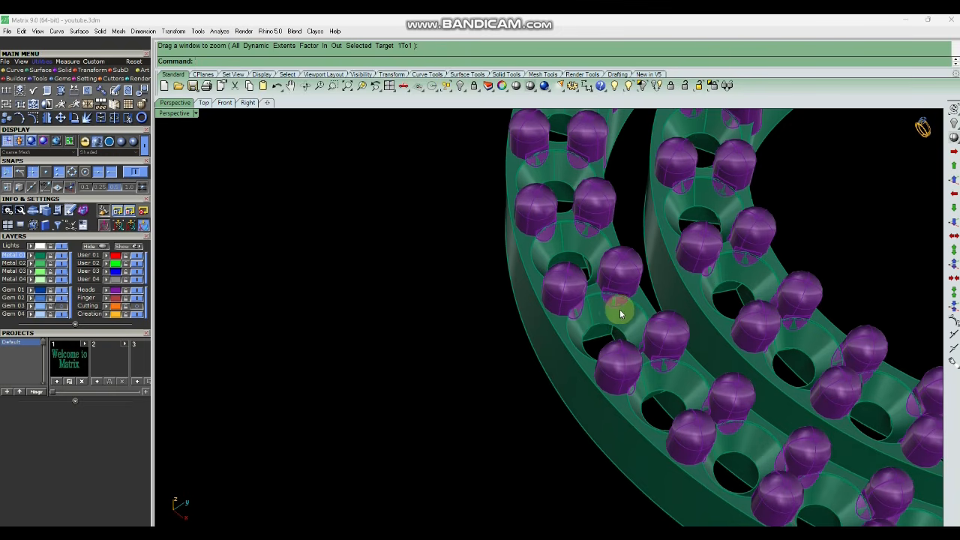
scroll(619, 309, up, 4)
scroll(615, 324, up, 2)
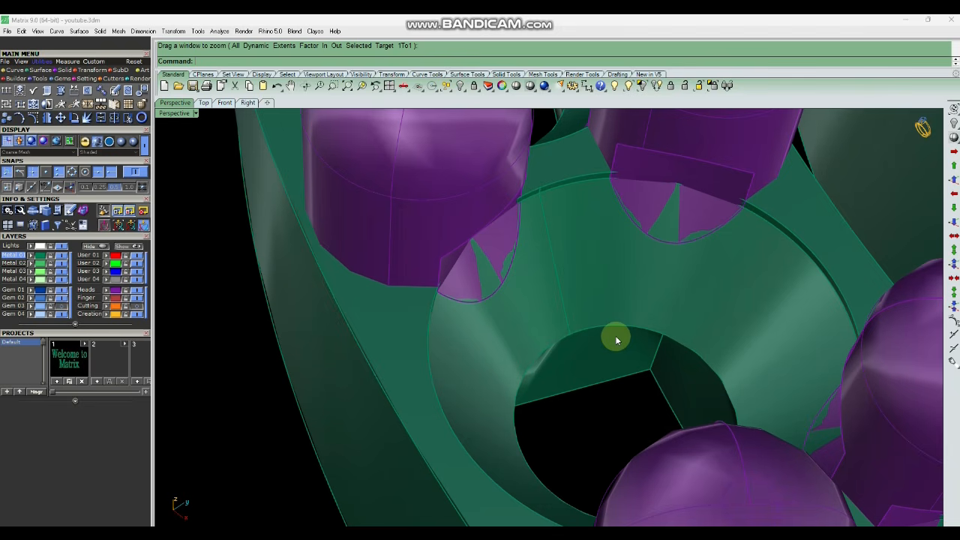
scroll(611, 339, down, 10)
right_drag(471, 441, 677, 214)
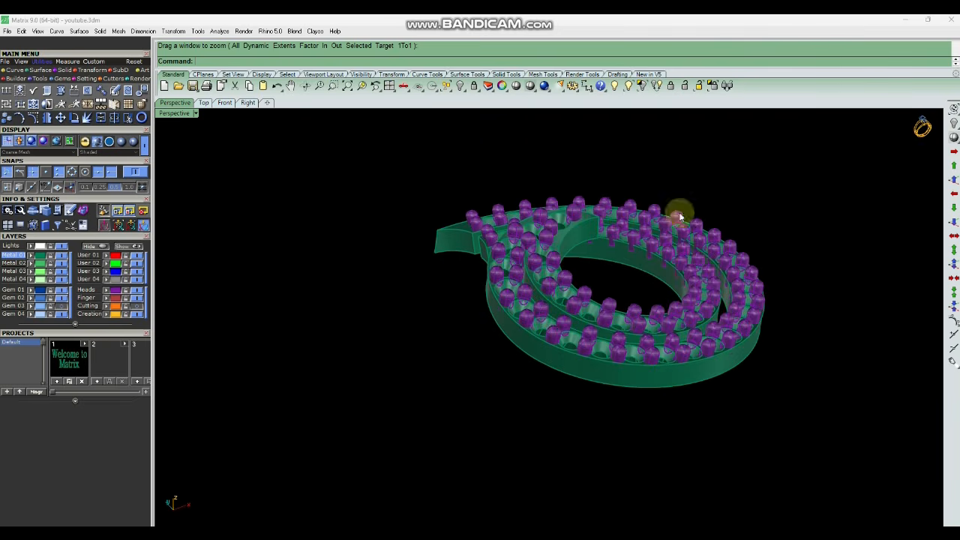
Show the remaining hidden parts of the piece around the spiral.
click(625, 85)
scroll(599, 334, down, 7)
right_drag(599, 334, 660, 321)
drag(679, 223, 428, 430)
right_click(430, 422)
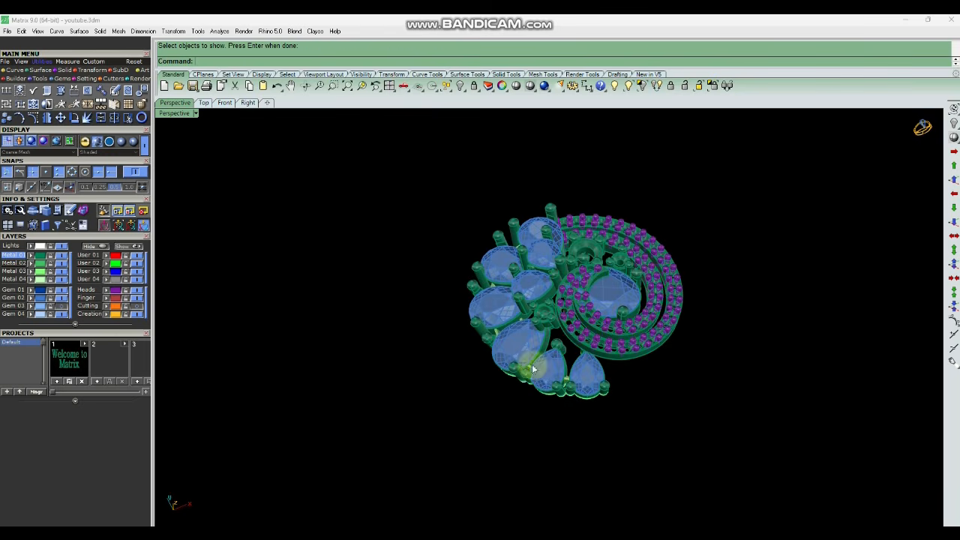
Turn on the Gem 03 layer and review the complete piece with stones in the seats.
click(63, 306)
right_drag(637, 283, 710, 240)
scroll(672, 422, up, 5)
scroll(713, 235, up, 8)
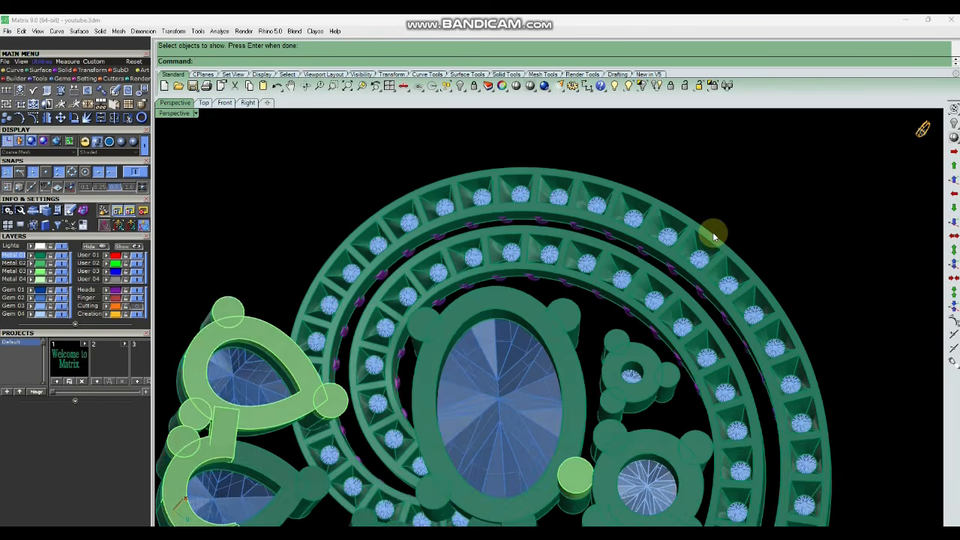
right_drag(699, 285, 527, 342)
scroll(527, 343, down, 5)
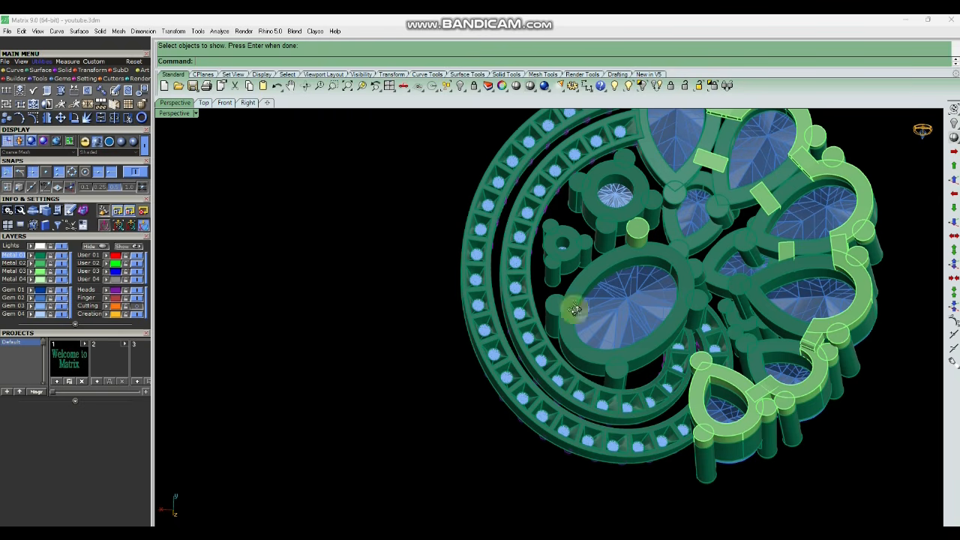
right_drag(574, 308, 674, 315)
scroll(760, 360, up, 5)
right_drag(761, 360, 728, 332)
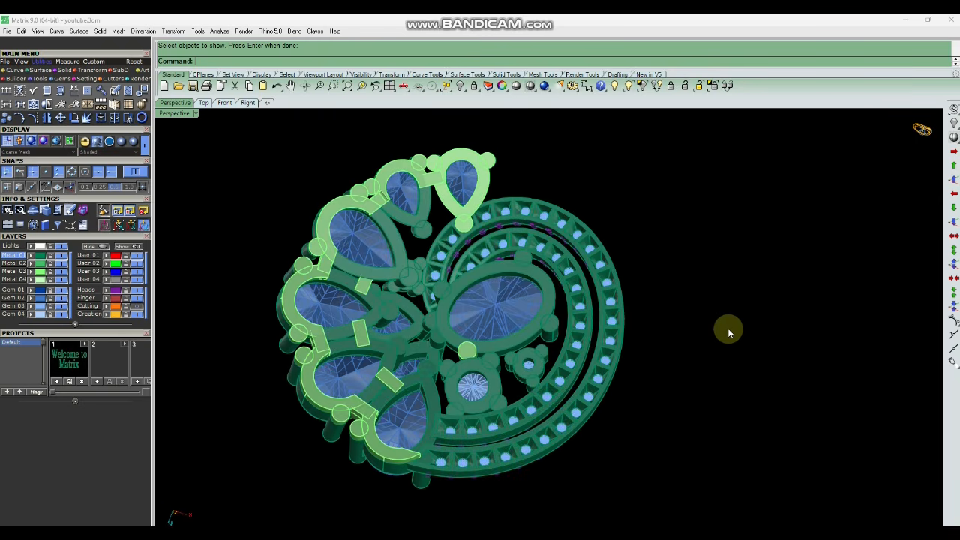